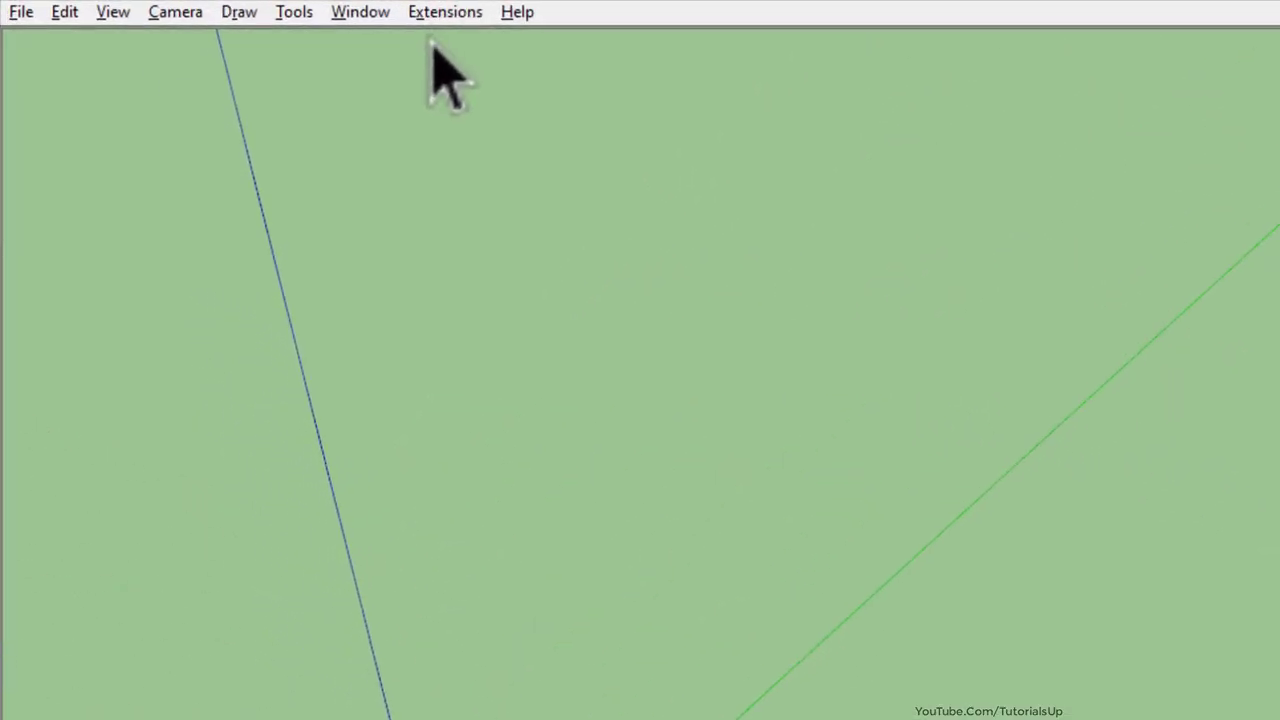
Step: Open the TAX - Mechanicals panel from Extensions > Tax Engineering and move it to the upper left
left_click(433, 18)
mouse_move(495, 161)
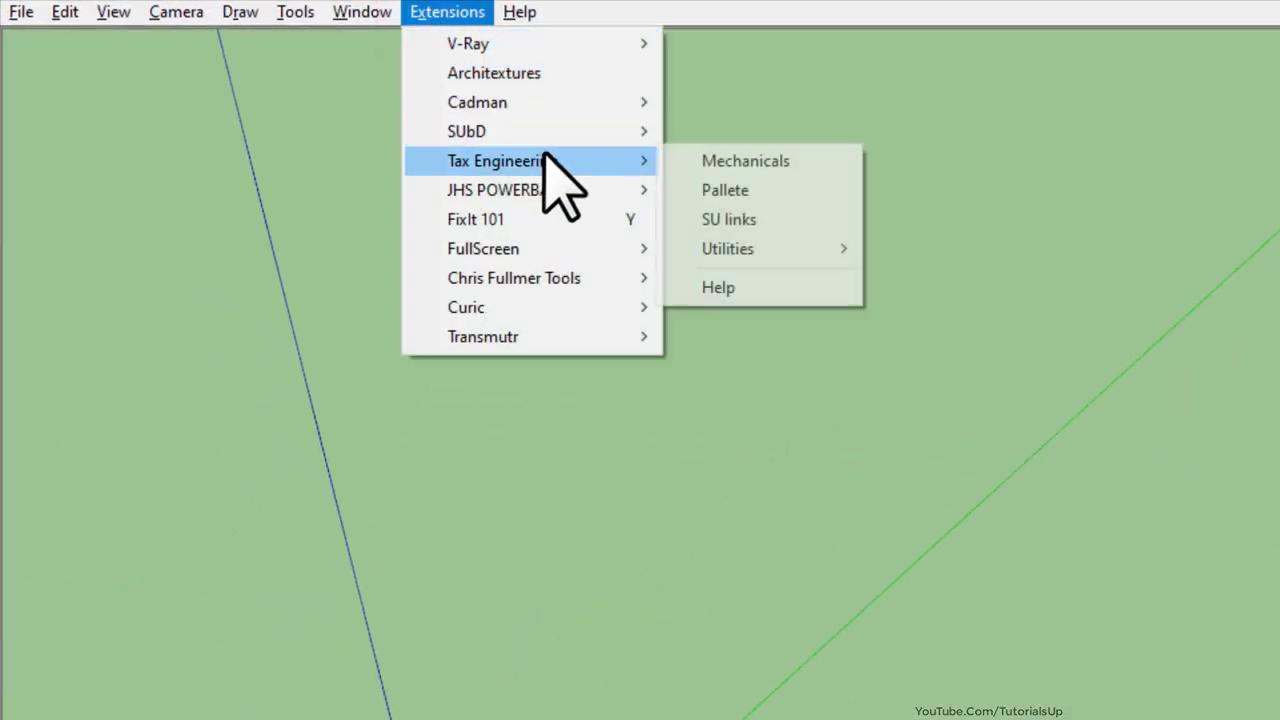
left_click(818, 160)
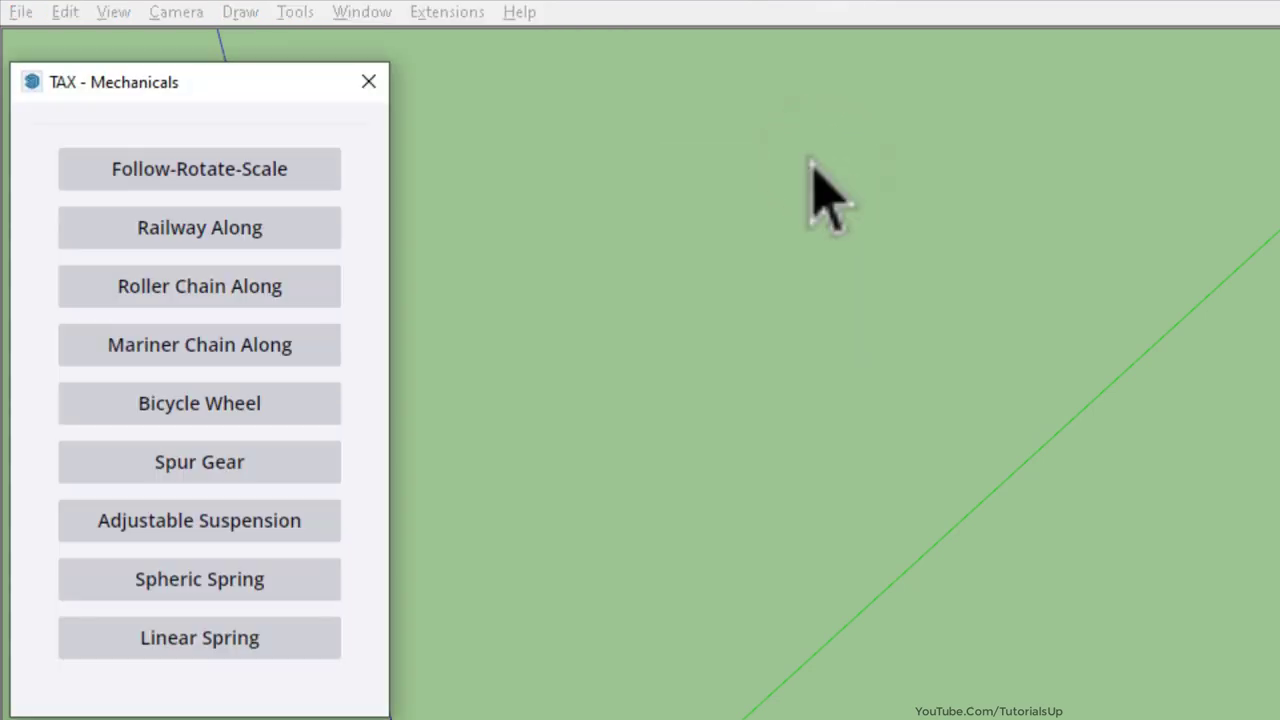
left_click_drag(262, 88, 252, 50)
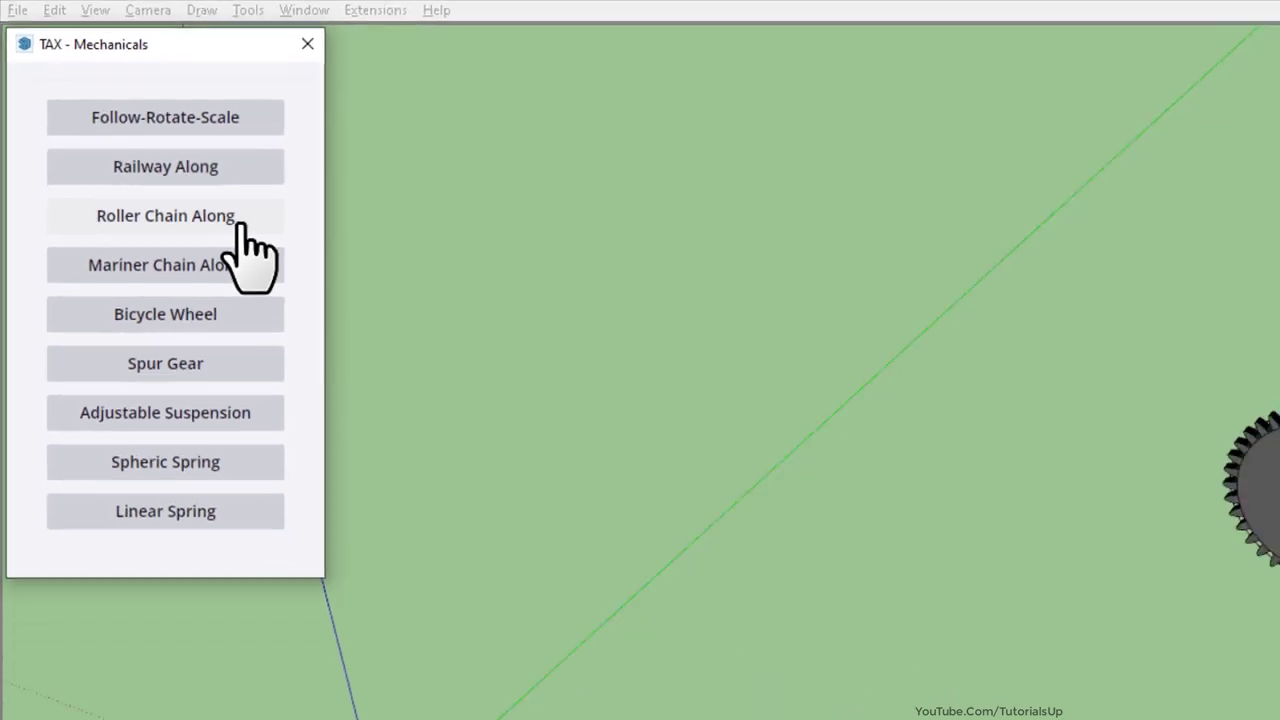
Step: Build a roller chain along the S-shaped curve with default settings, confirming 47 links
left_click(349, 408)
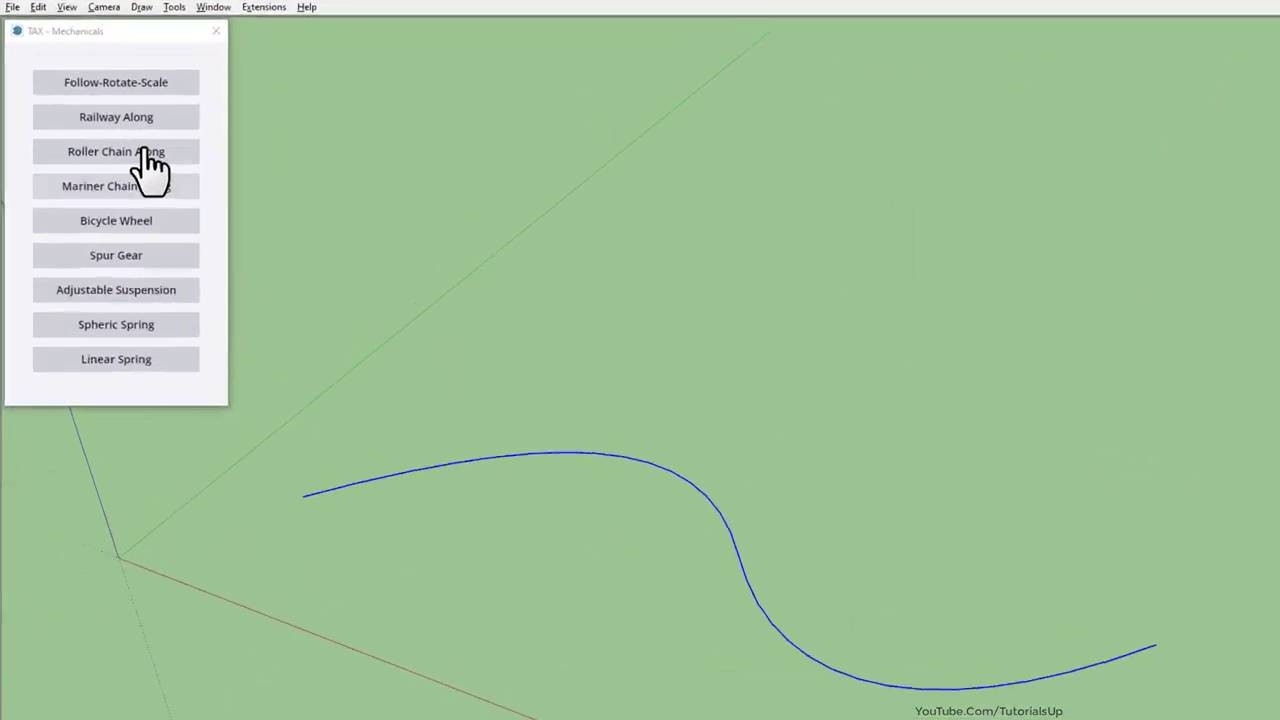
left_click(247, 252)
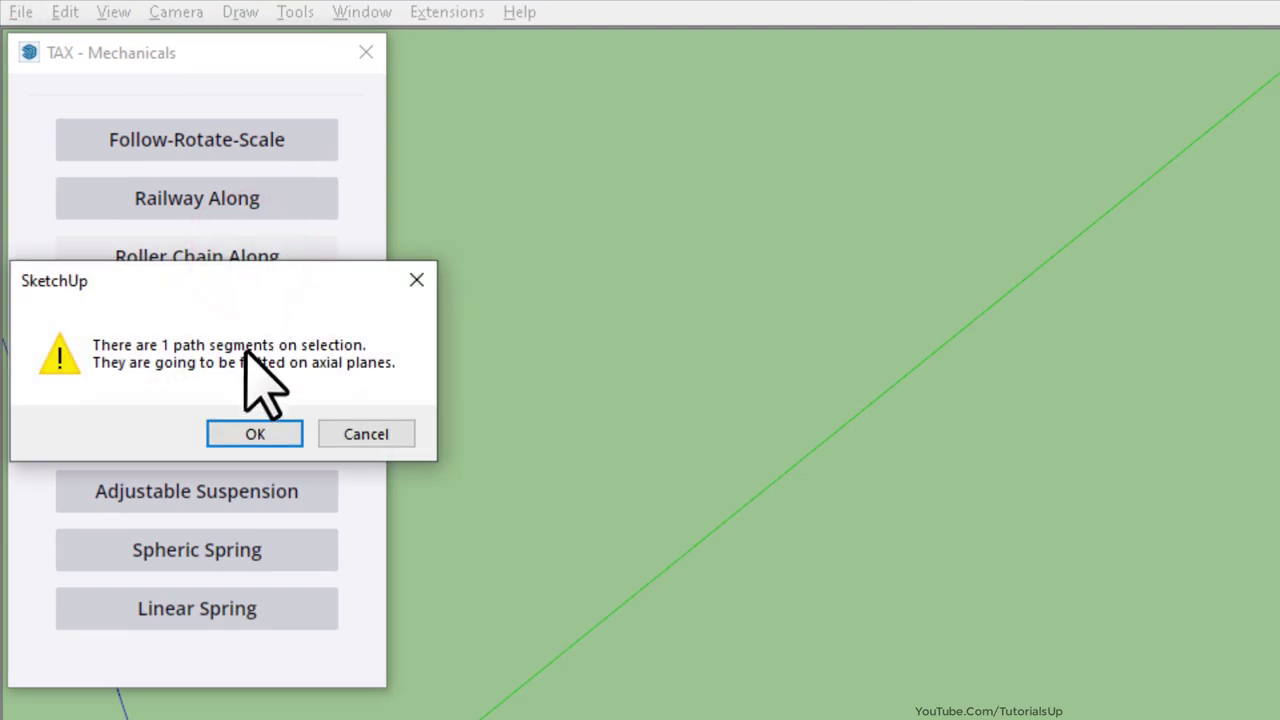
left_click(254, 436)
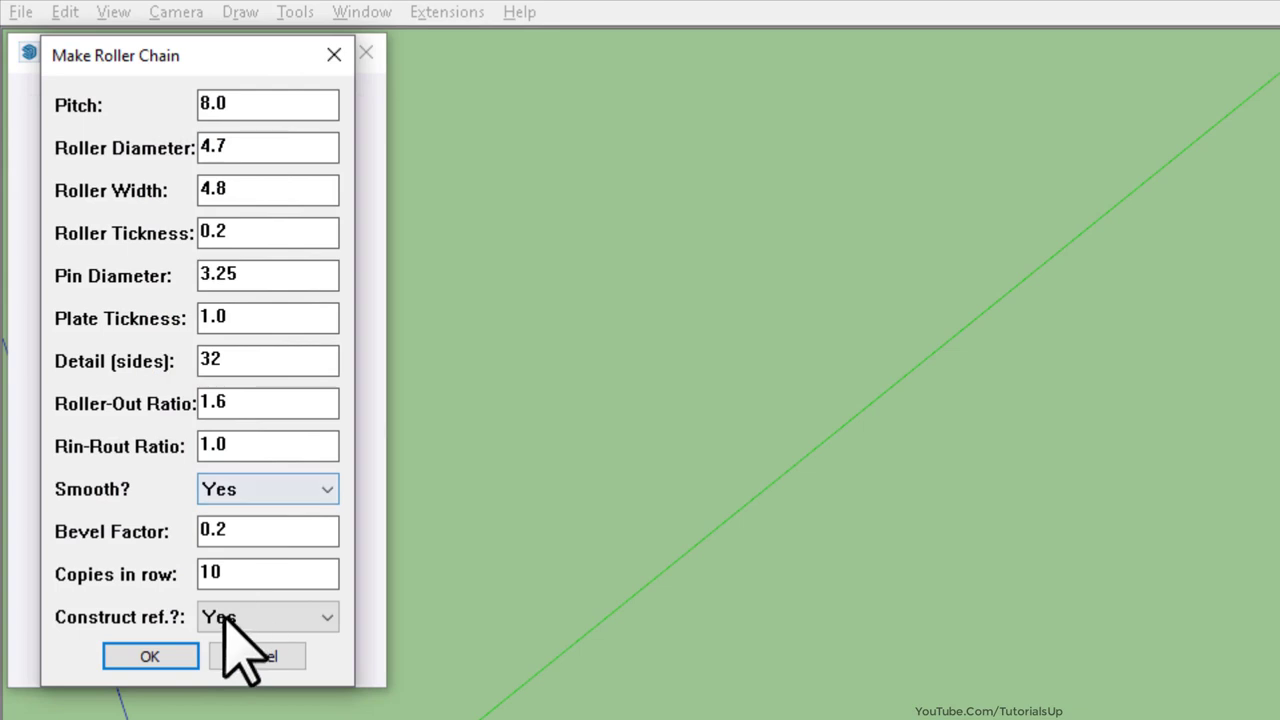
left_click(150, 656)
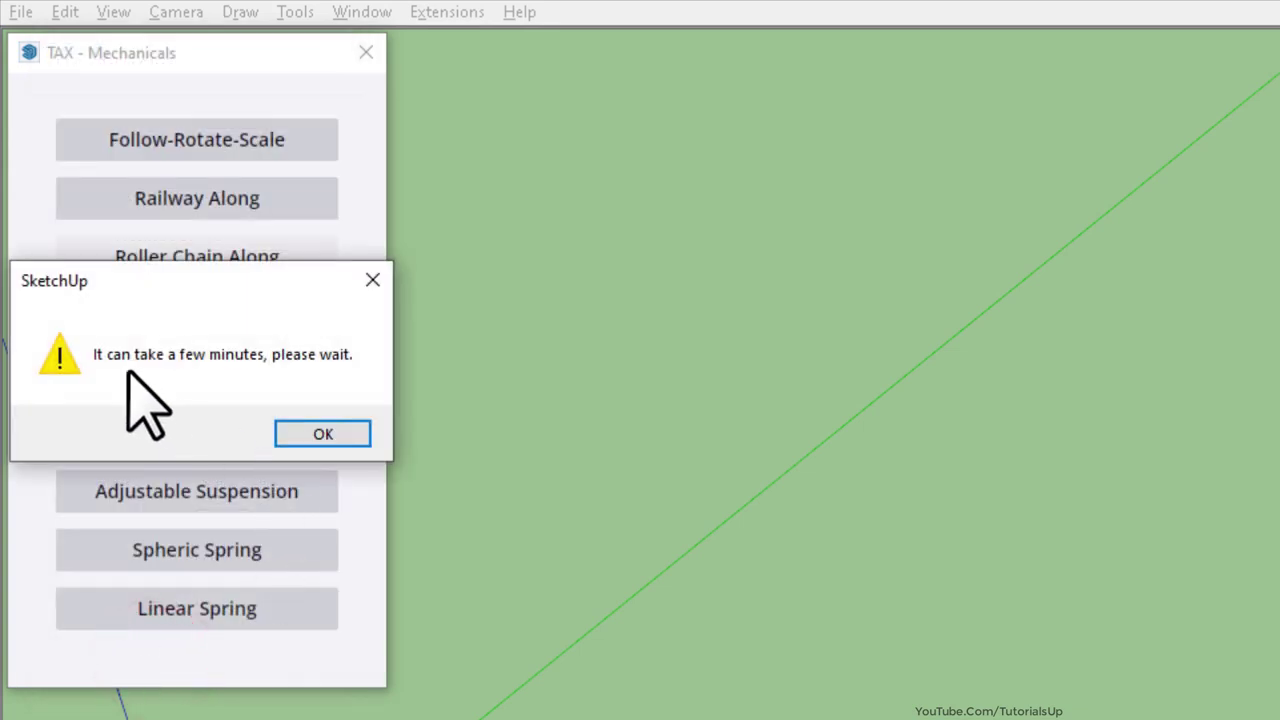
left_click(334, 428)
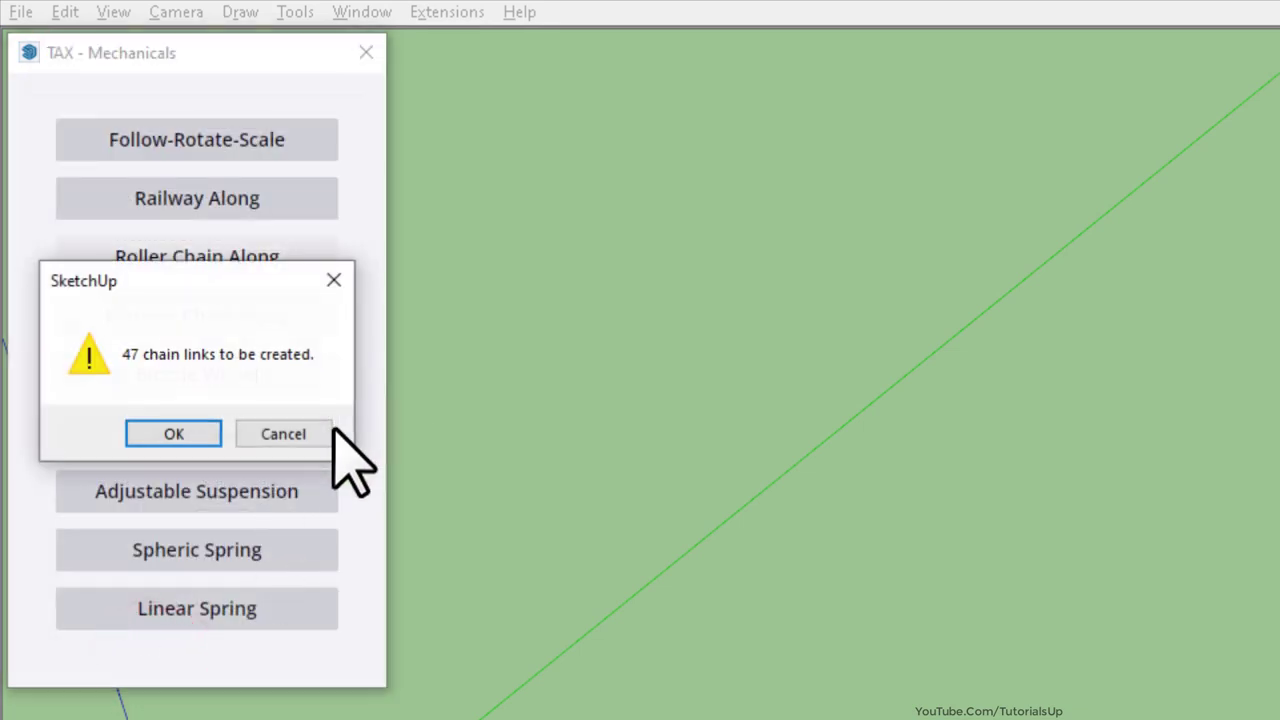
left_click(174, 434)
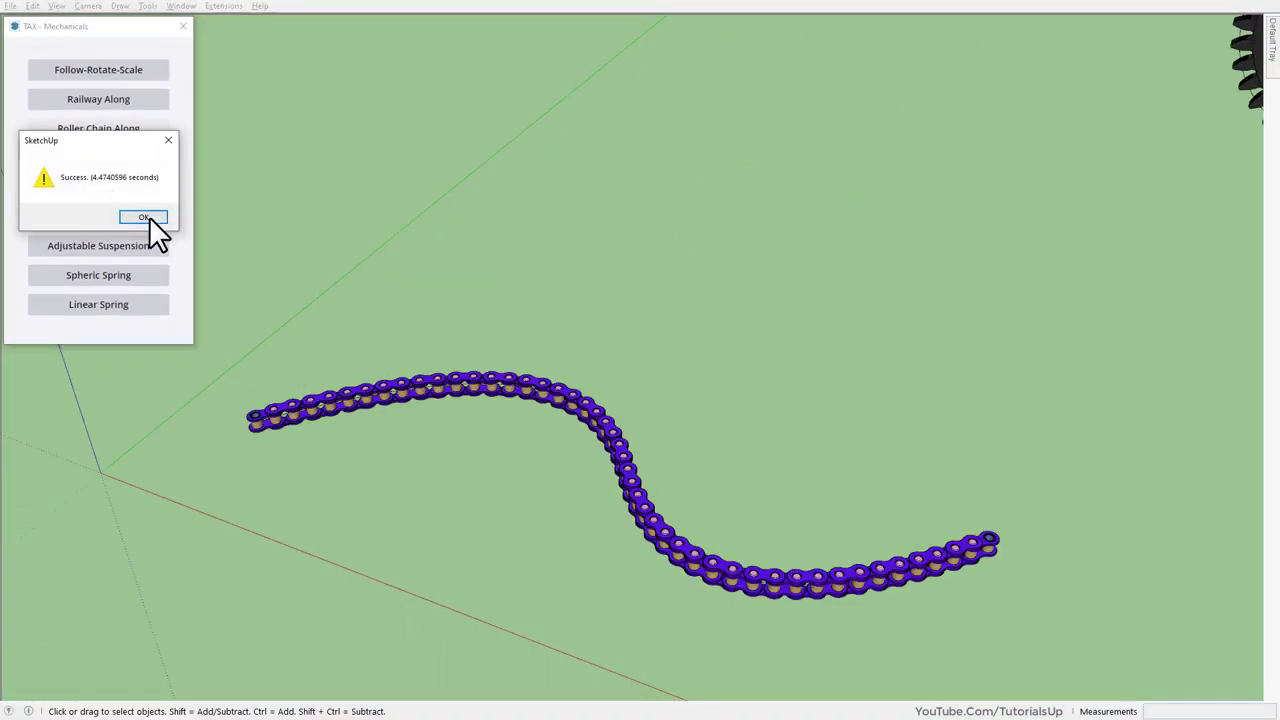
Step: Dismiss the success message and zoom in to inspect the roller chain's links and rollers
left_click(149, 216)
left_click(588, 427)
scroll(598, 438, "up", 3)
scroll(517, 376, "up", 3)
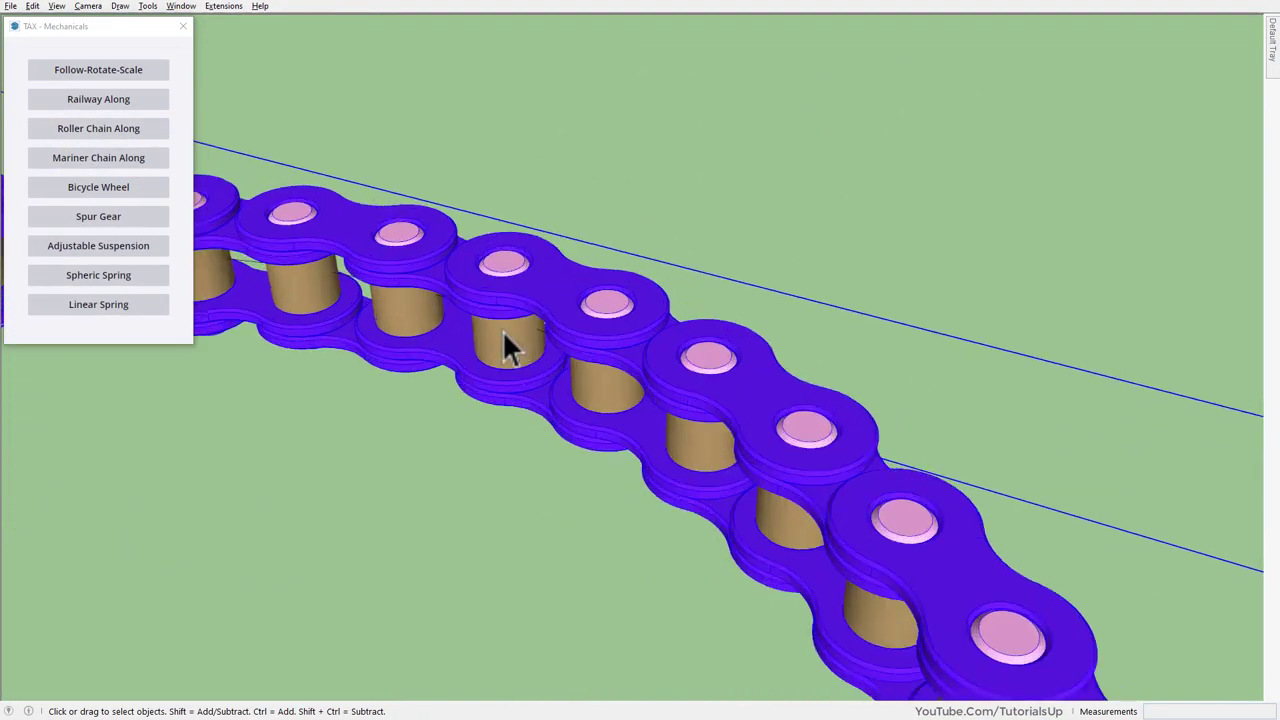
middle_click_drag(502, 340, 455, 383)
scroll(451, 320, "up", 3)
scroll(475, 317, "up", 2)
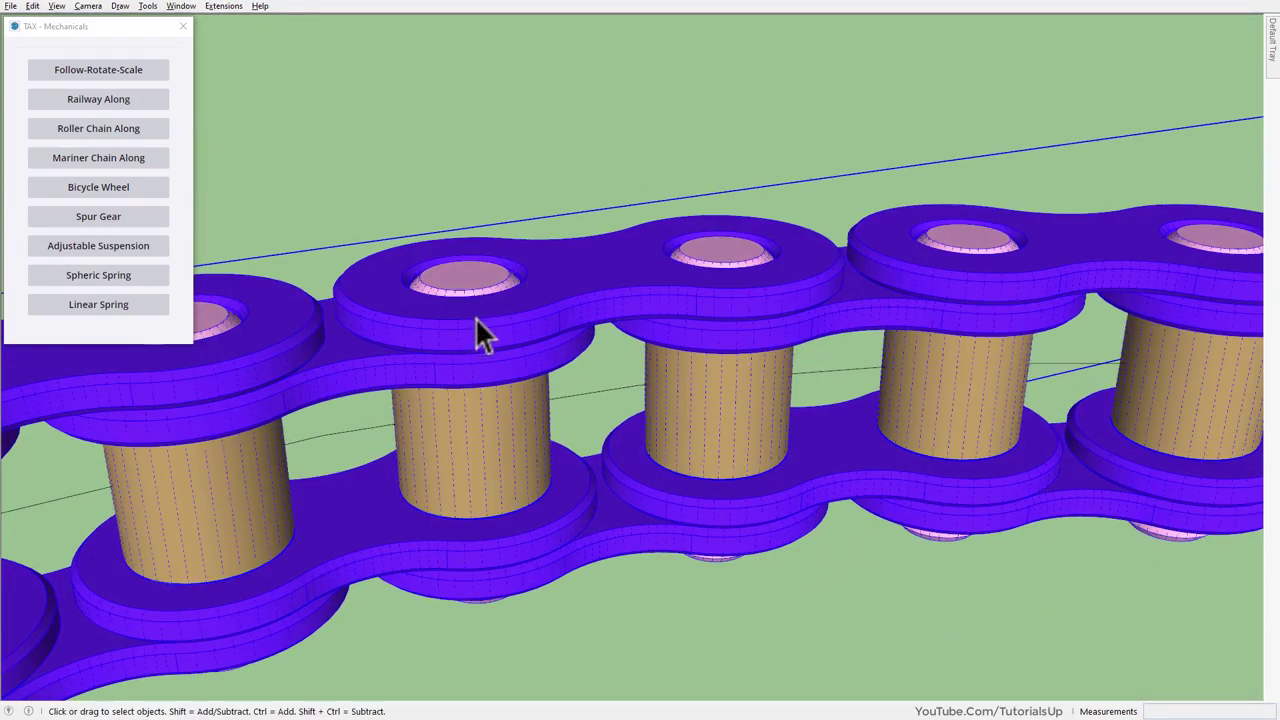
mouse_move(483, 338)
middle_mouse_down()
mouse_move(480, 530)
mouse_move(471, 194)
mouse_move(763, 11)
mouse_move(883, 432)
middle_mouse_up()
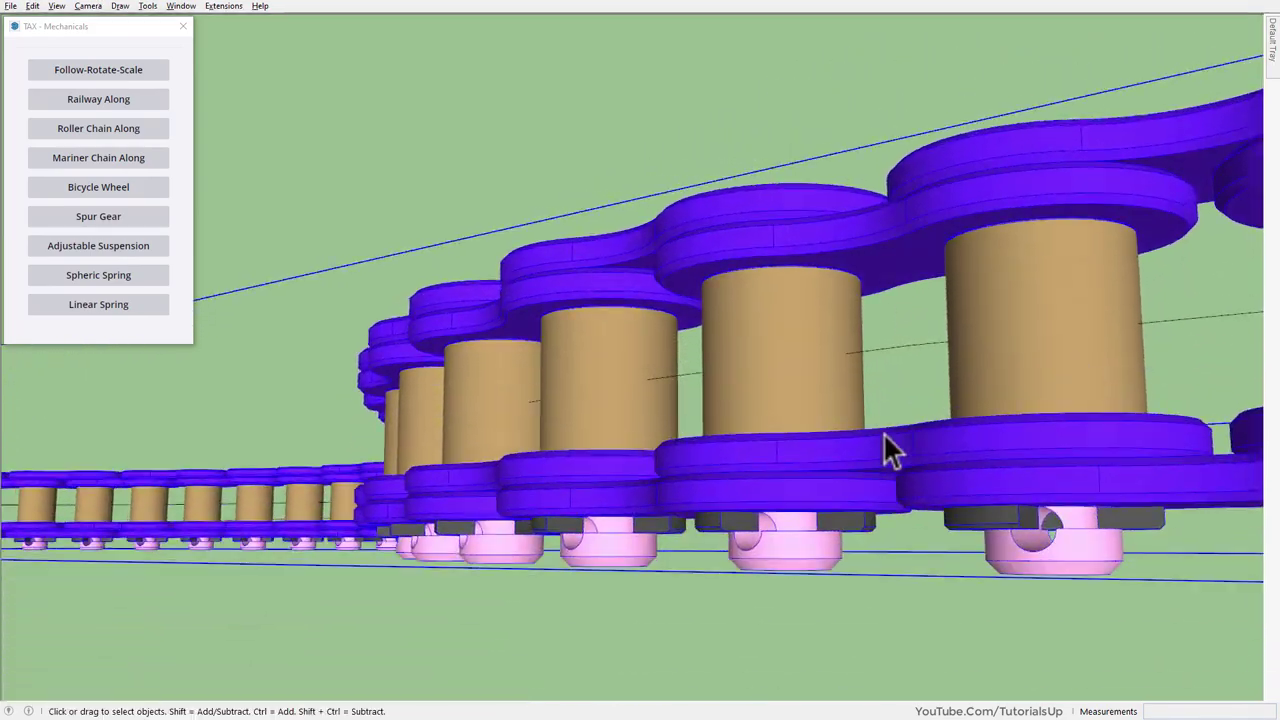
scroll(760, 470, "up", 3)
scroll(775, 385, "up", 2)
mouse_move(773, 380)
middle_mouse_down()
mouse_move(714, 251)
mouse_move(820, 49)
mouse_move(556, 298)
mouse_move(986, 297)
mouse_move(1051, 523)
mouse_move(634, 491)
mouse_move(562, 619)
middle_mouse_up()
scroll(562, 619, "up", 2)
scroll(562, 619, "down", 5)
Step: Orbit out to view the whole curving chain from above and along its side
mouse_move(509, 503)
middle_mouse_down()
mouse_move(500, 423)
mouse_move(720, 290)
middle_mouse_up()
scroll(725, 300, "down", 3)
middle_click_drag(428, 428, 557, 323)
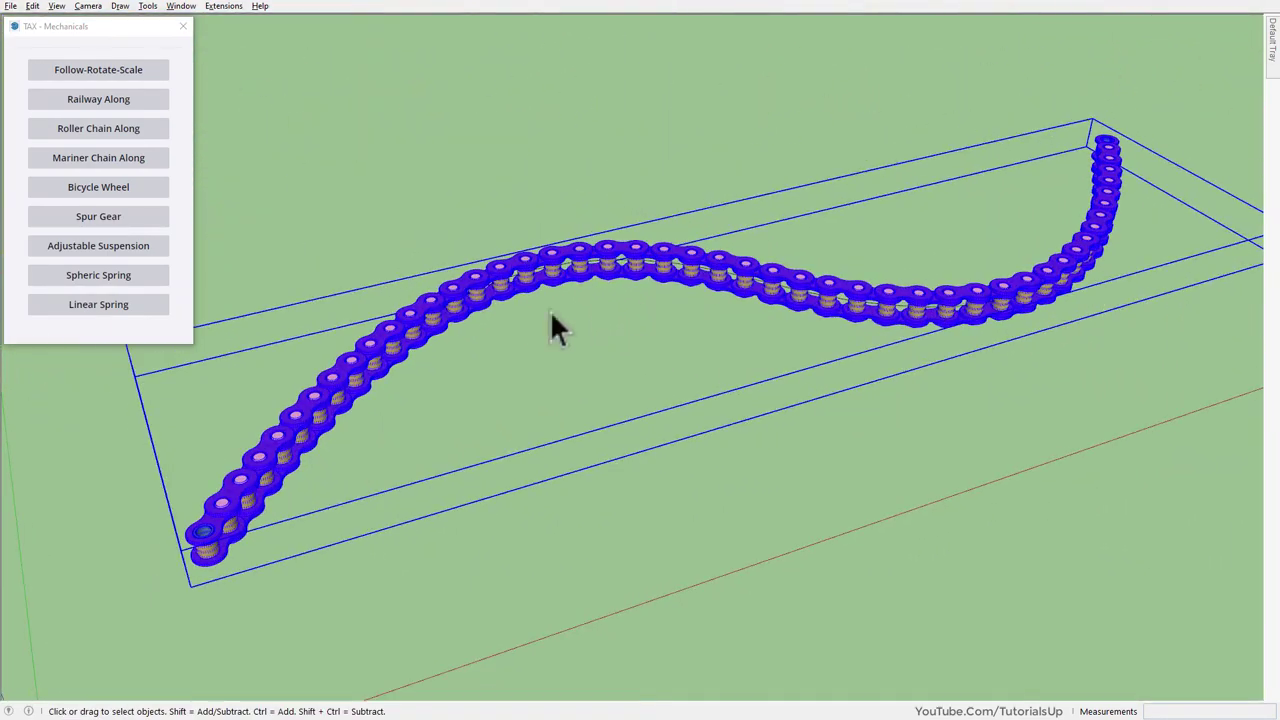
scroll(249, 529, "down", 1)
scroll(445, 450, "up", 5)
scroll(445, 450, "up", 3)
middle_click_drag(329, 363, 505, 289)
scroll(564, 325, "up", 2)
Step: Try moving the end link and a roller inside it, cancelling both moves
left_click(562, 326)
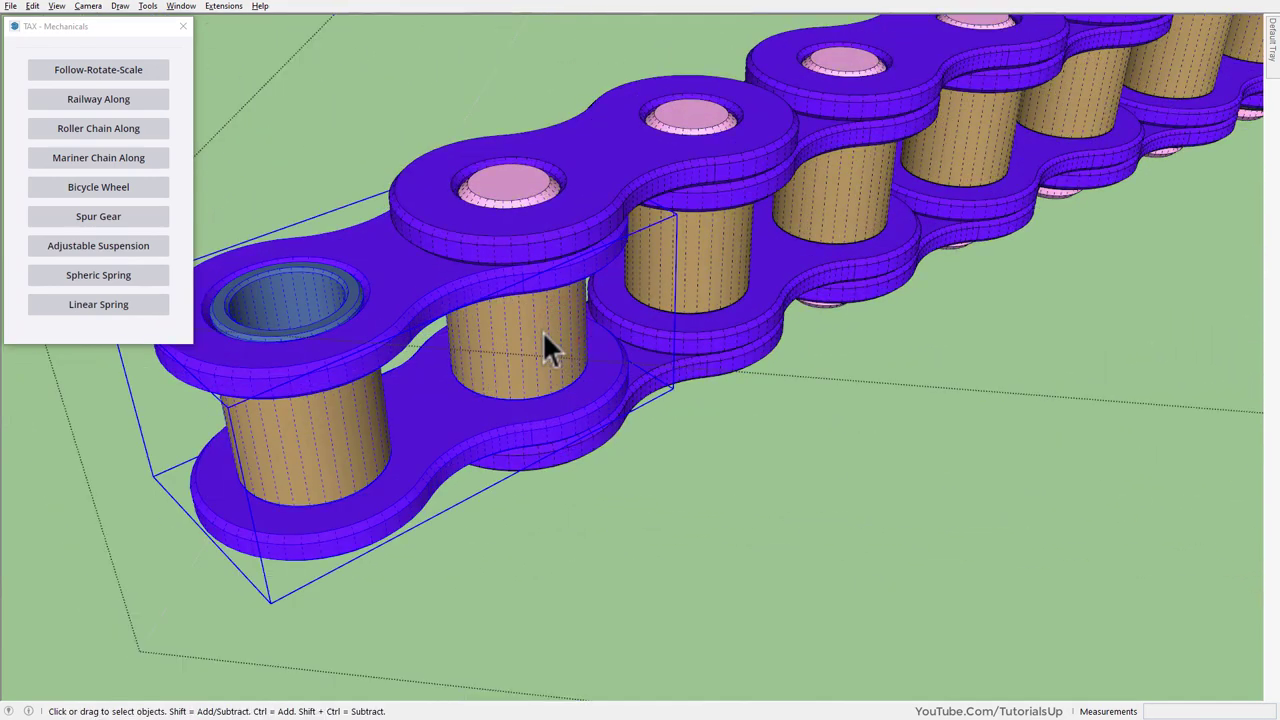
key("m")
left_click(544, 332)
key("space")
double_click(505, 355)
key("m")
left_click(528, 337)
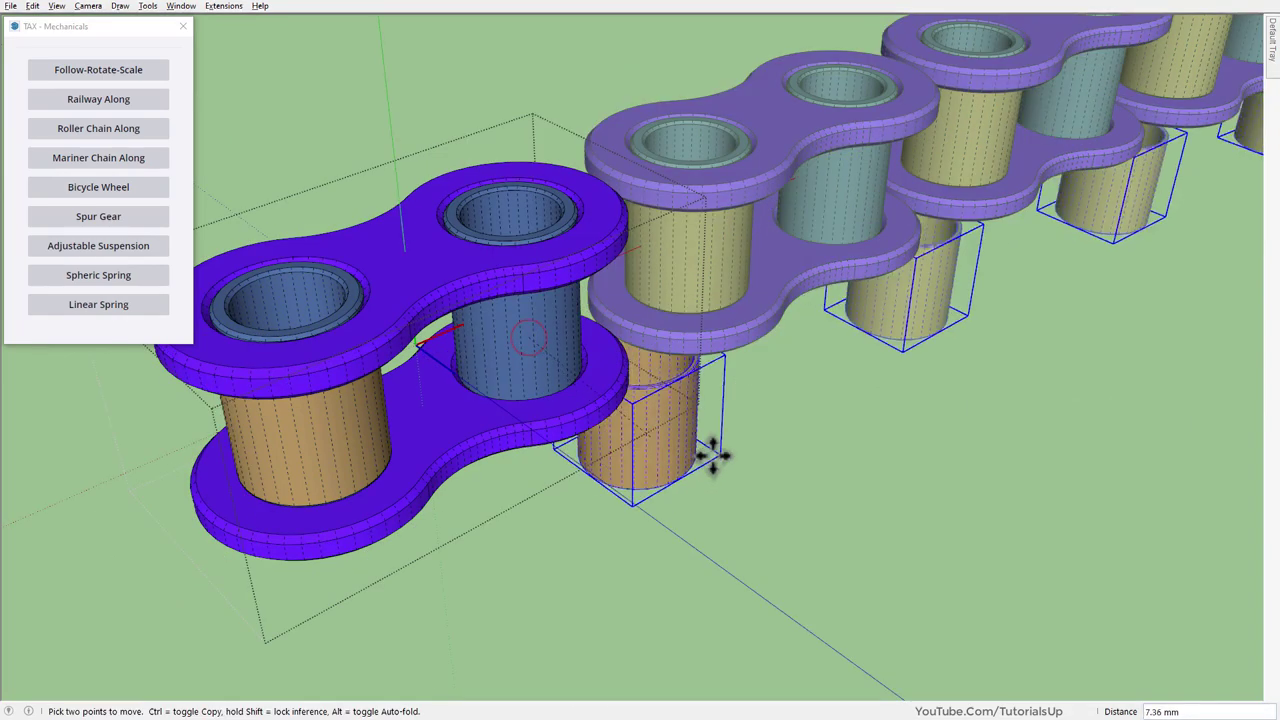
key("Escape")
key("space")
Step: Orbit out to frame the chain together with the two toothed sprockets
scroll(405, 401, "down", 5)
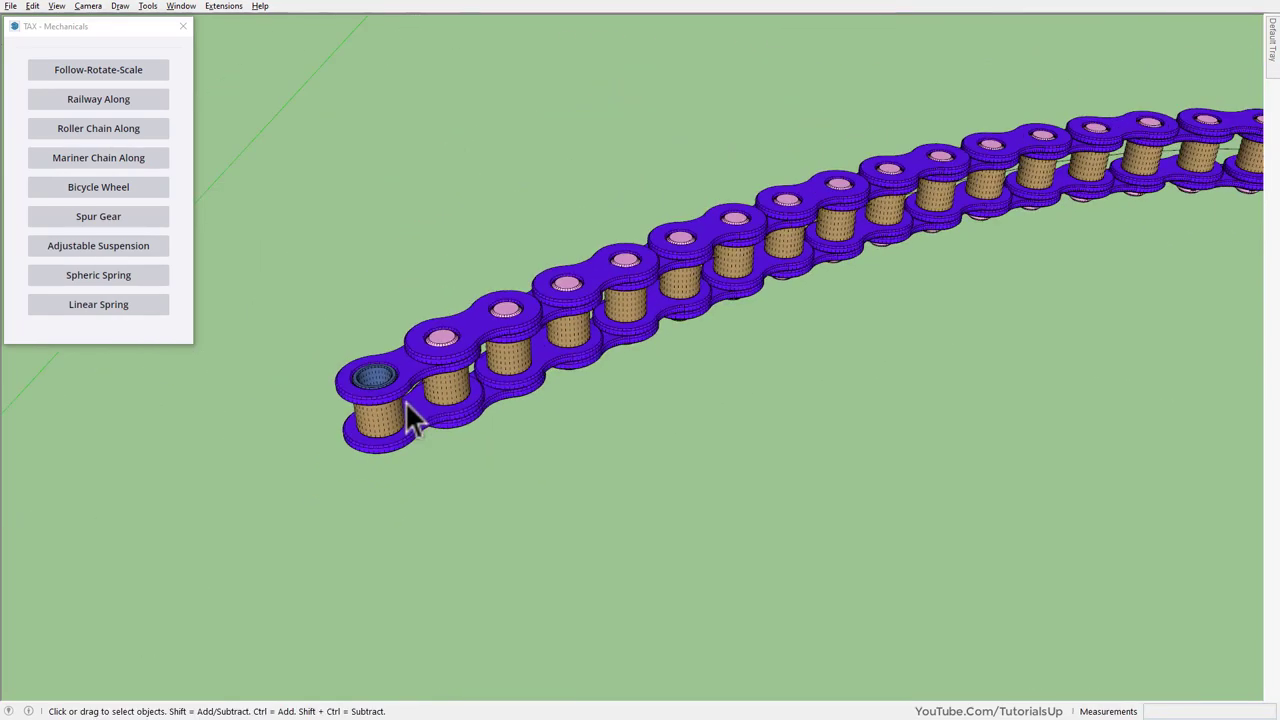
middle_click_drag(460, 385, 300, 457)
scroll(223, 400, "down", 5)
scroll(221, 380, "down", 3)
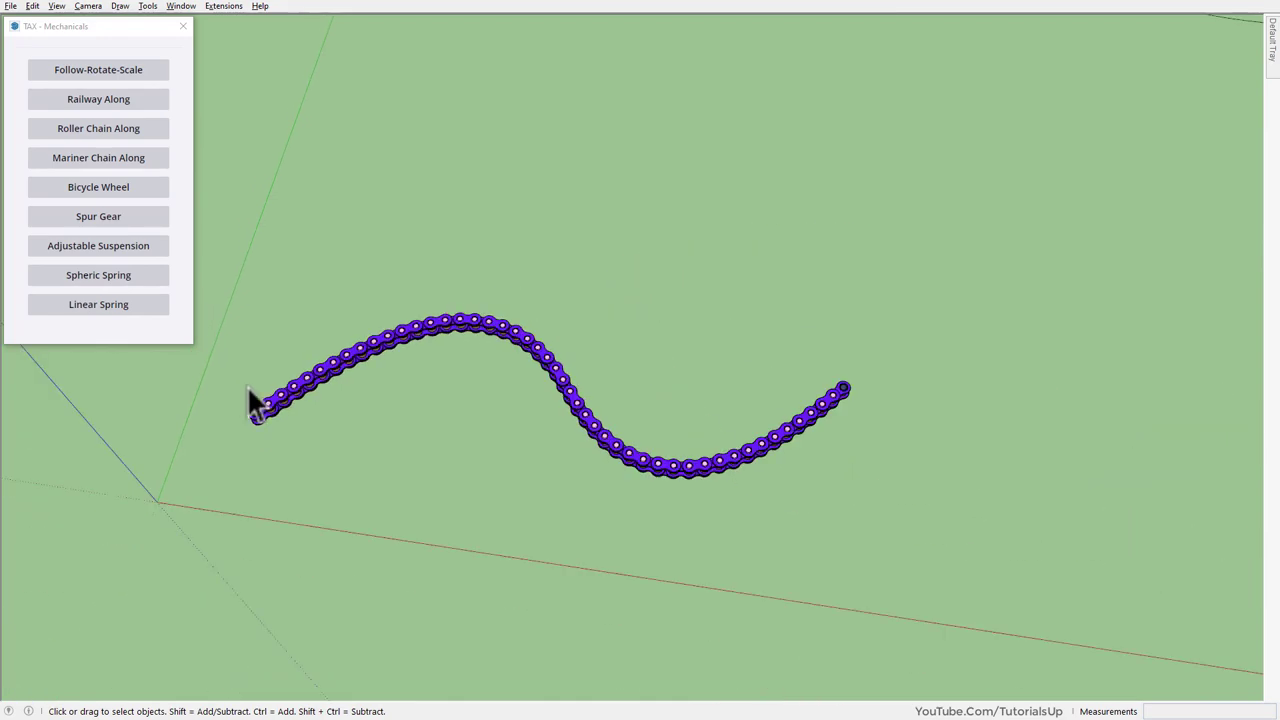
mouse_move(251, 406)
middle_mouse_down()
mouse_move(486, 523)
mouse_move(510, 105)
middle_mouse_up()
scroll(989, 272, "up", 5)
middle_click_drag(989, 272, 977, 324)
Step: Start a roller chain on the sprocket loop path, keeping pitch 8.0 and Smooth and Construct ref. at Yes
left_click(826, 274)
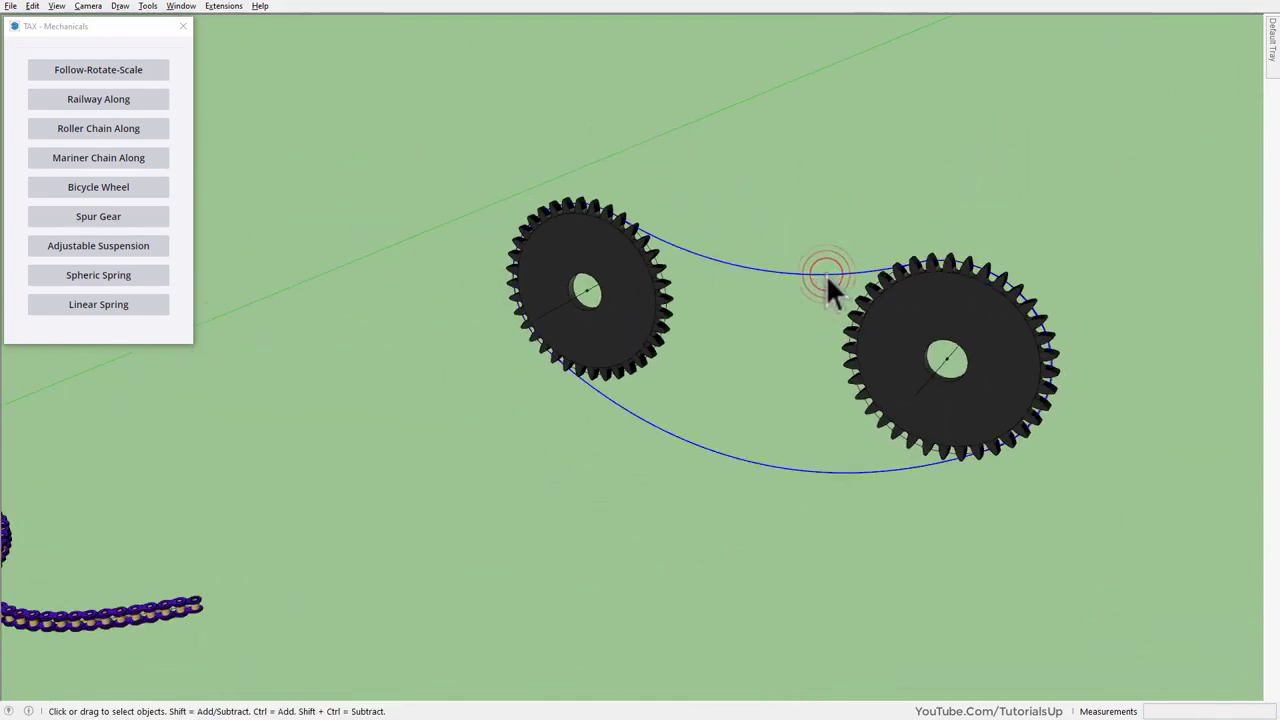
scroll(959, 308, "up", 2)
left_click(827, 532)
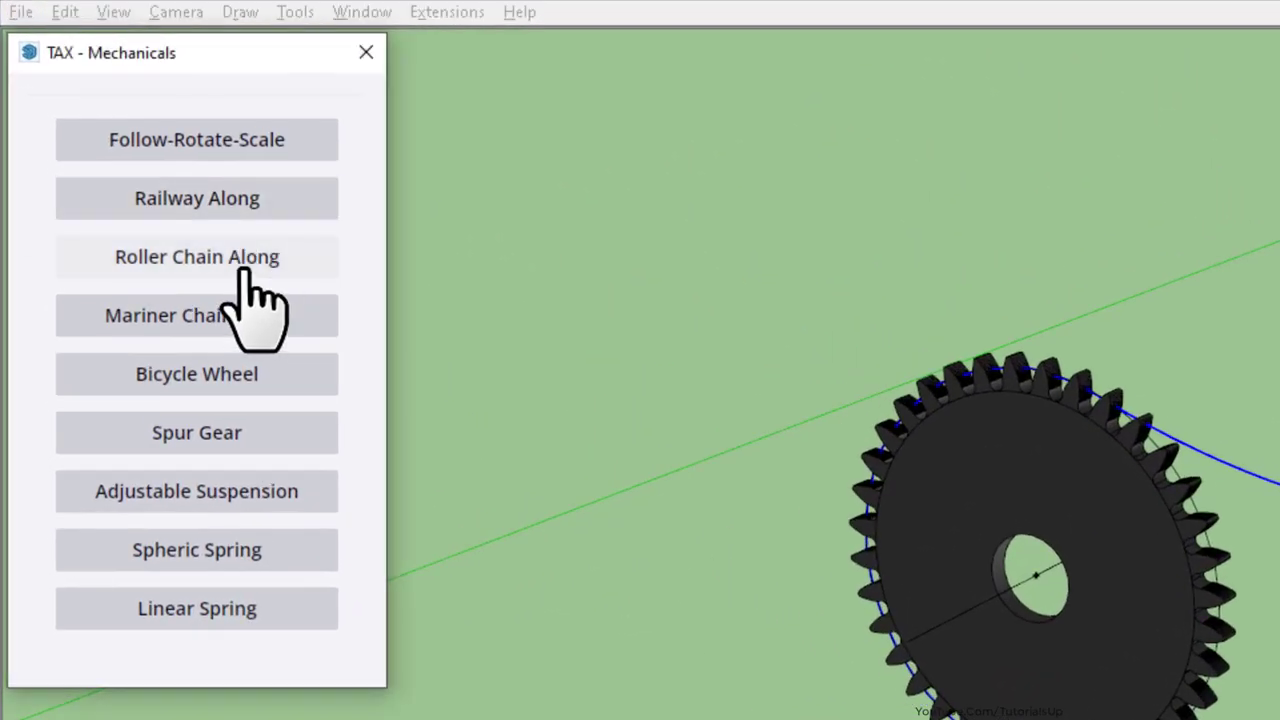
left_click(245, 266)
left_click(285, 432)
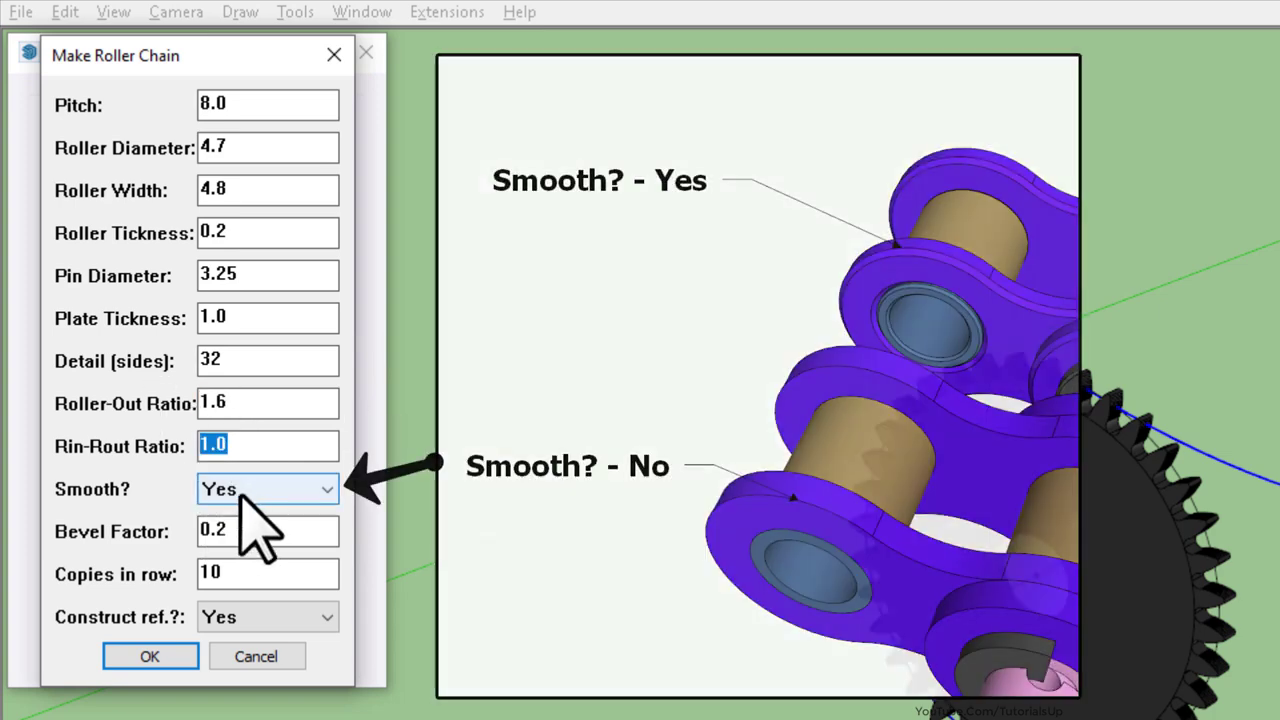
left_click(247, 490)
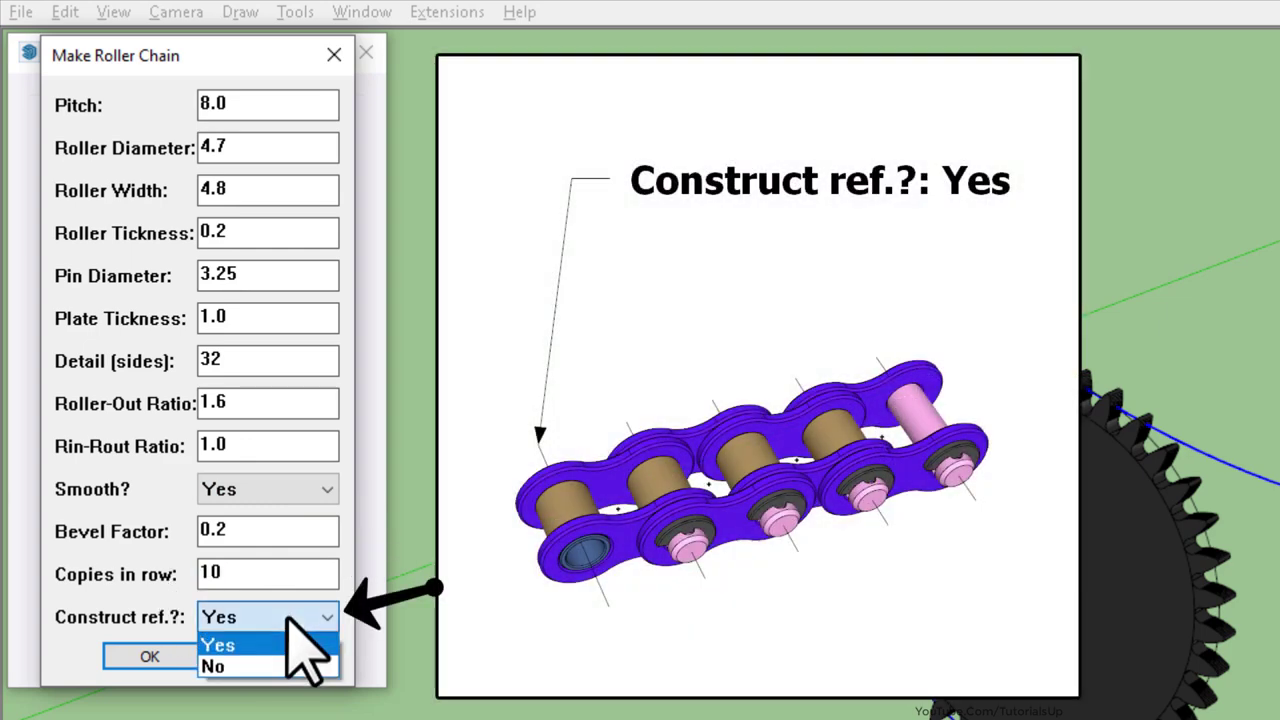
left_click(289, 620)
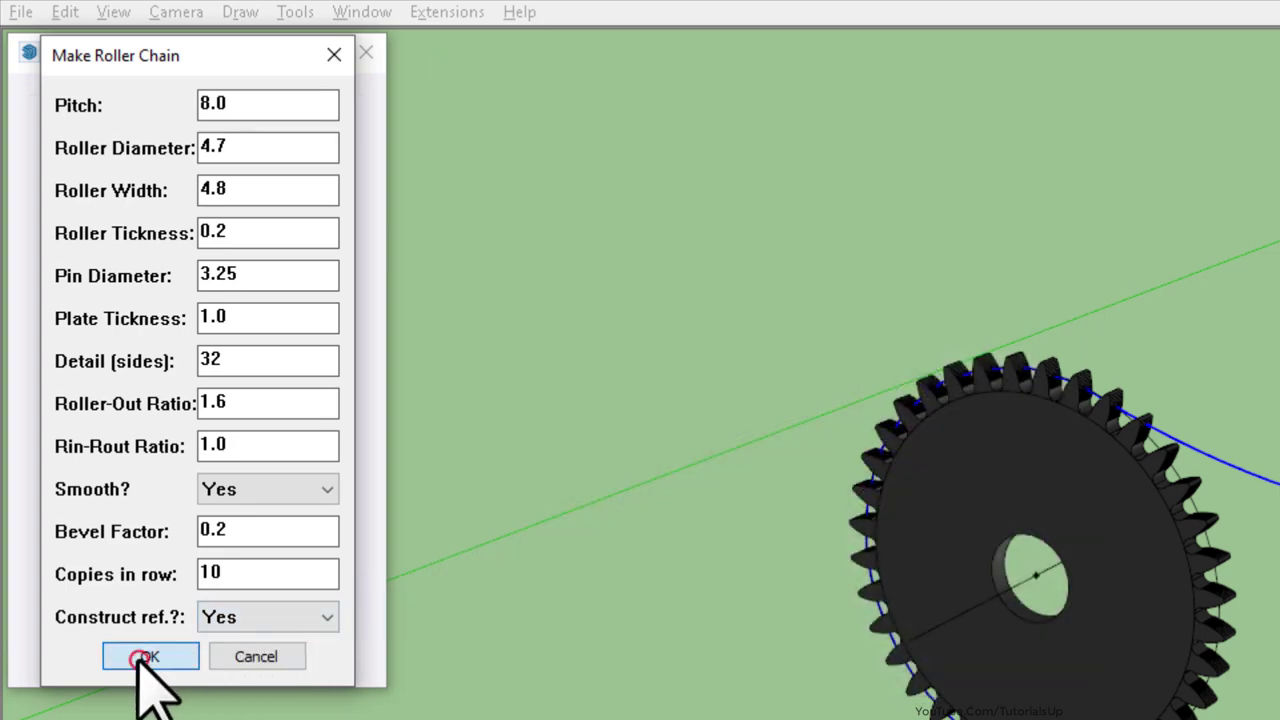
Step: Accept the roller chain settings and confirm creating the 112 chain links
left_click(143, 657)
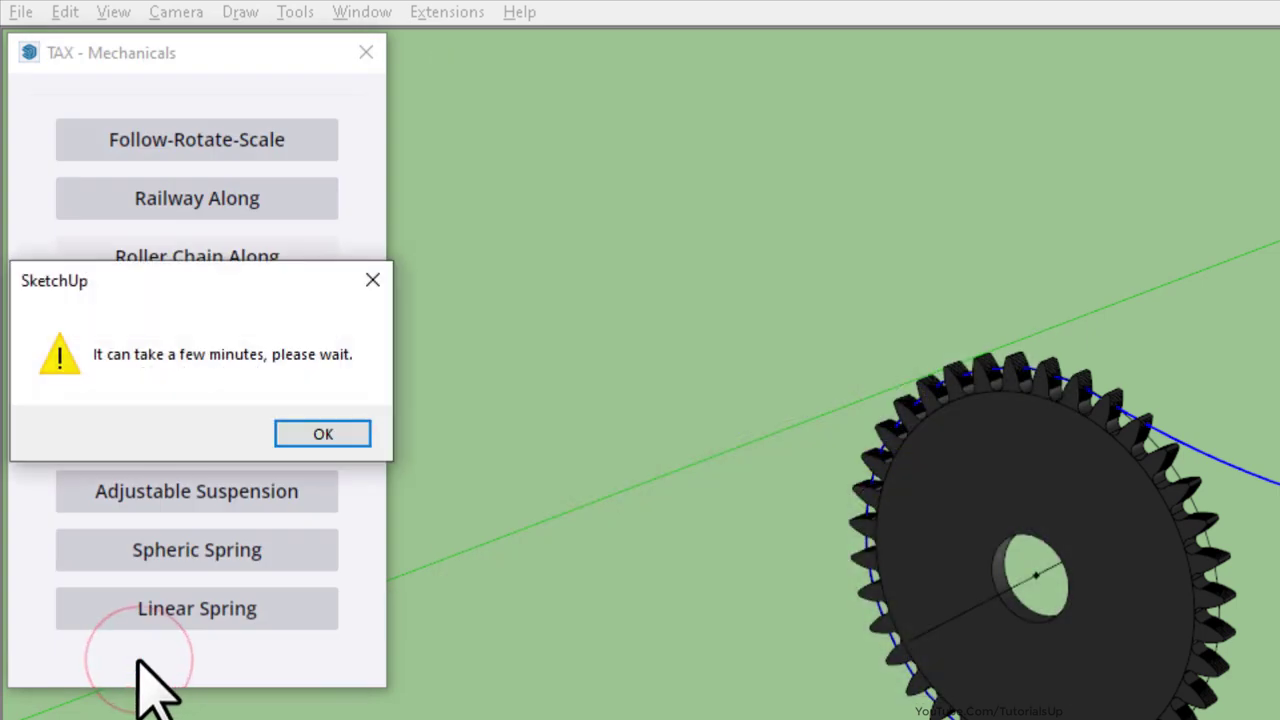
left_click(331, 433)
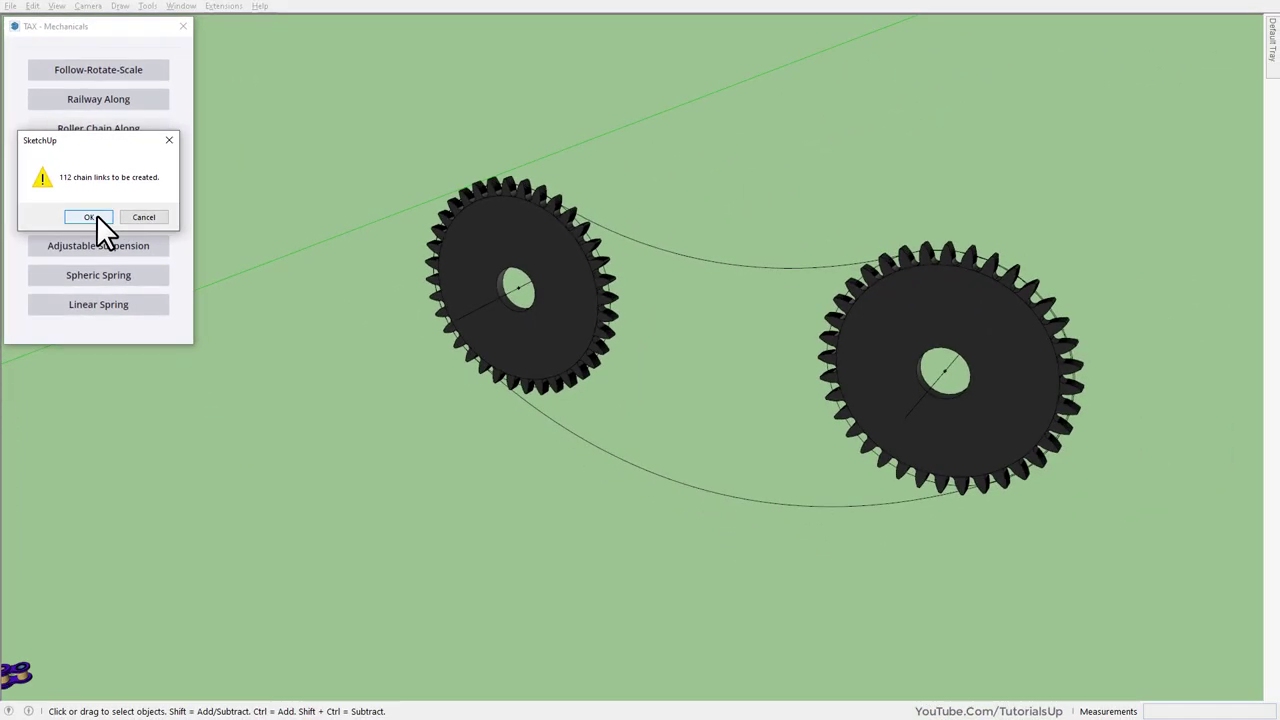
left_click(96, 216)
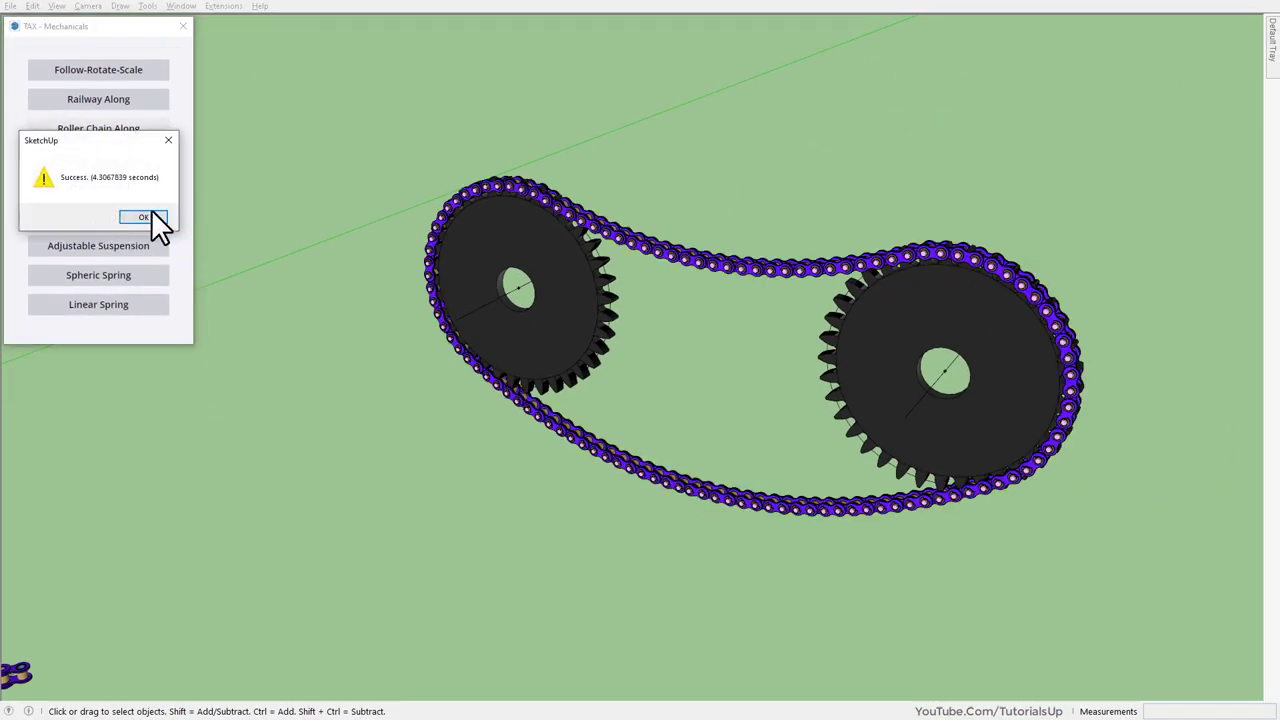
left_click(148, 216)
Step: Orbit and zoom to view the finished chain wrapped around both sprockets
scroll(694, 261, "up", 1)
scroll(685, 266, "up", 3)
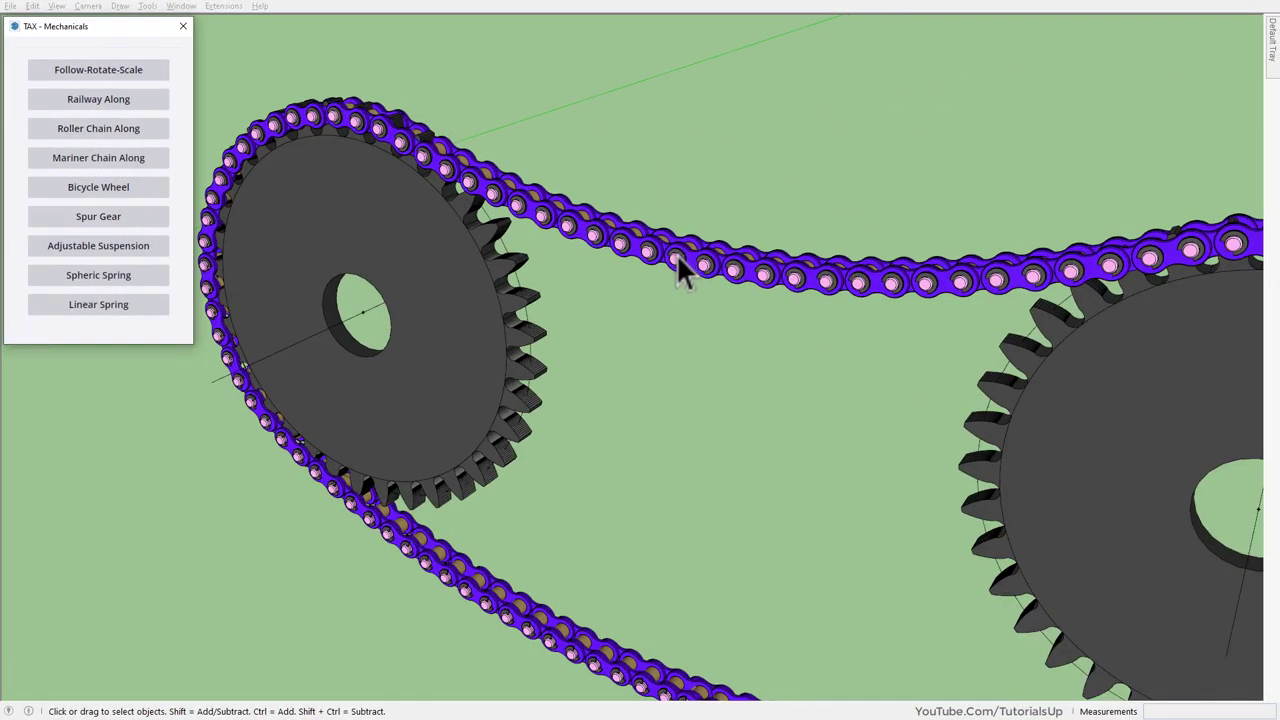
middle_click_drag(678, 268, 657, 243)
scroll(700, 230, "down", 2)
scroll(700, 215, "down", 2)
mouse_move(512, 225)
middle_mouse_down()
mouse_move(745, 110)
mouse_move(363, 109)
mouse_move(74, 211)
mouse_move(417, 346)
middle_mouse_up()
scroll(950, 259, "down", 3)
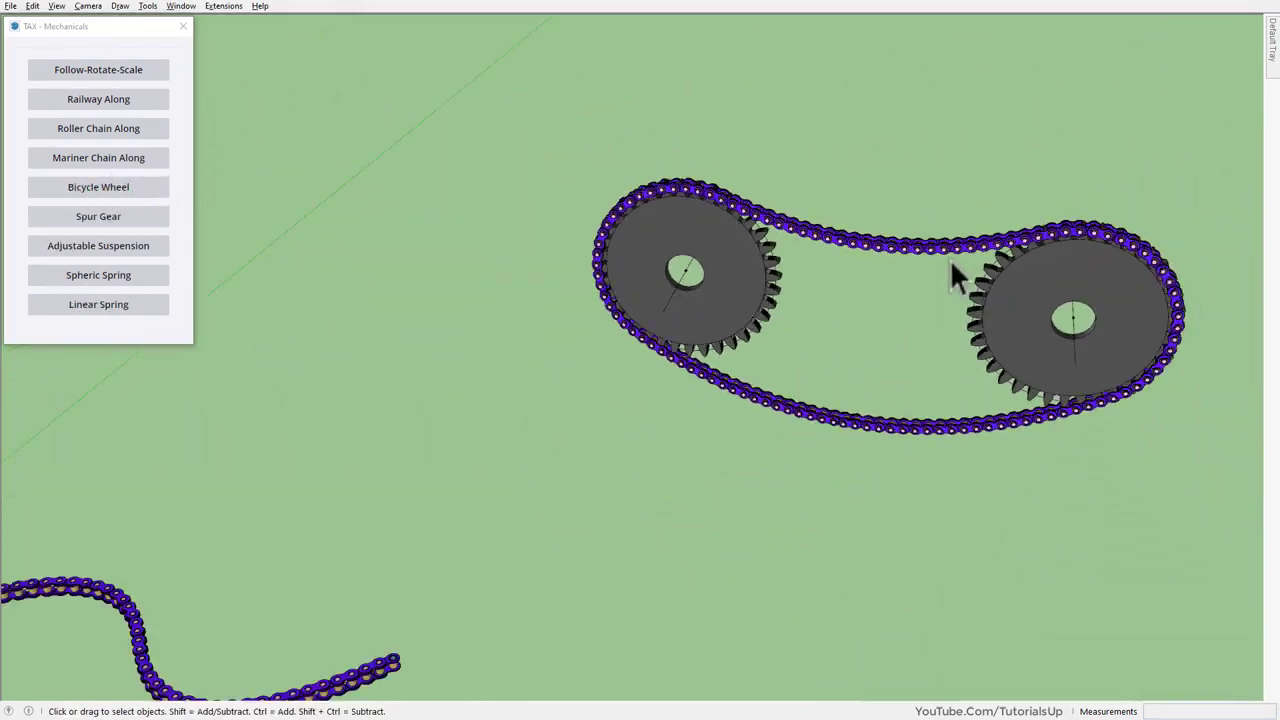
middle_click_drag(950, 259, 830, 300)
scroll(824, 301, "up", 2)
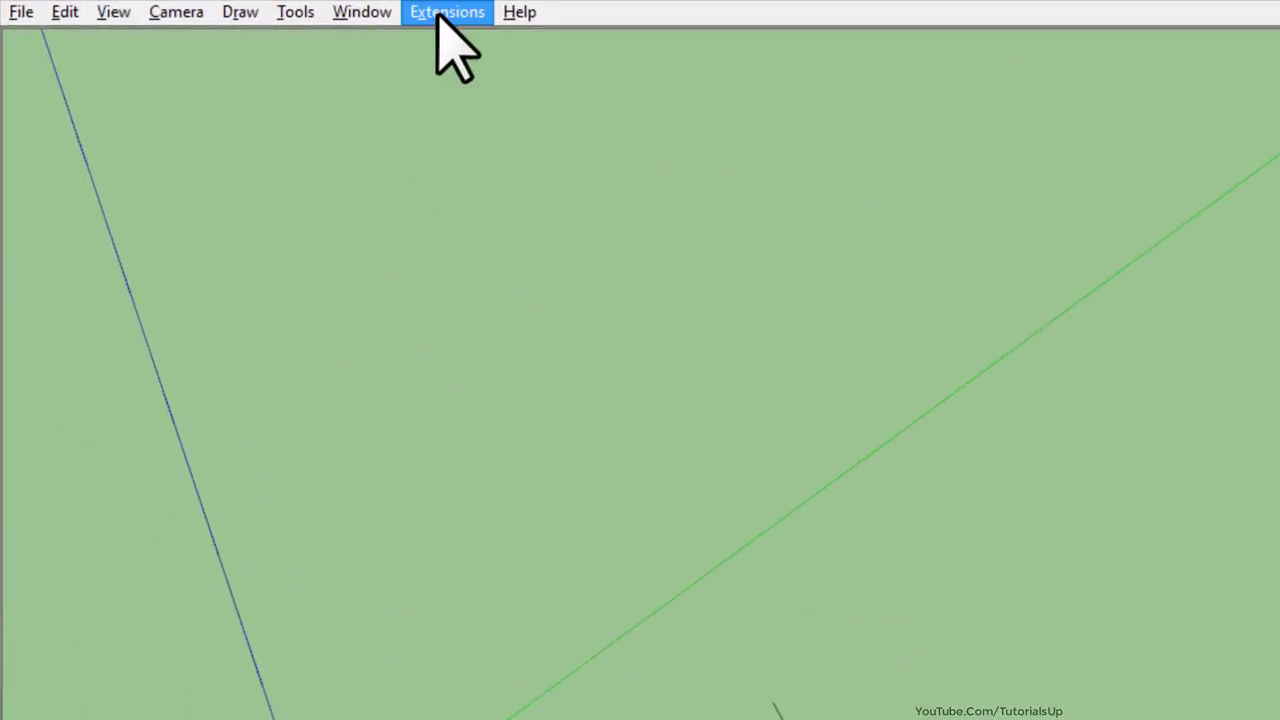
Step: Reopen the TAX - Mechanicals panel, nudge it upward, and crossing-select the whole curve
left_click(440, 14)
mouse_move(502, 161)
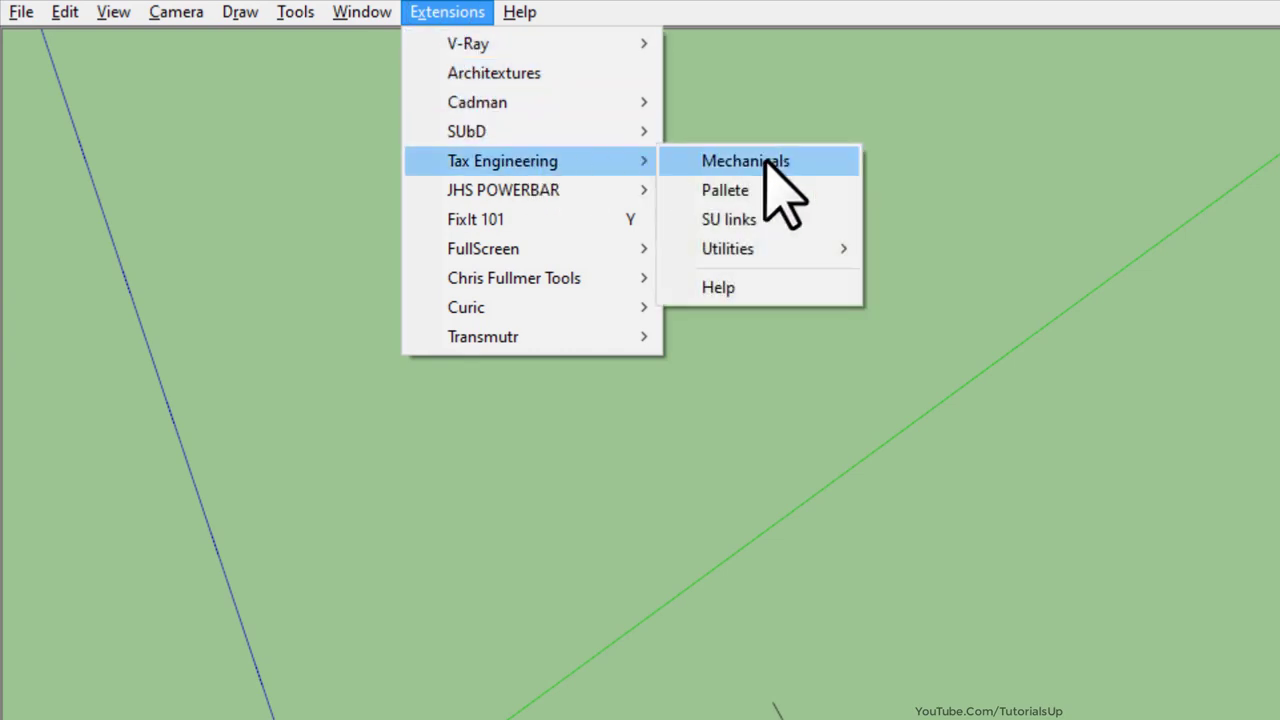
left_click(828, 162)
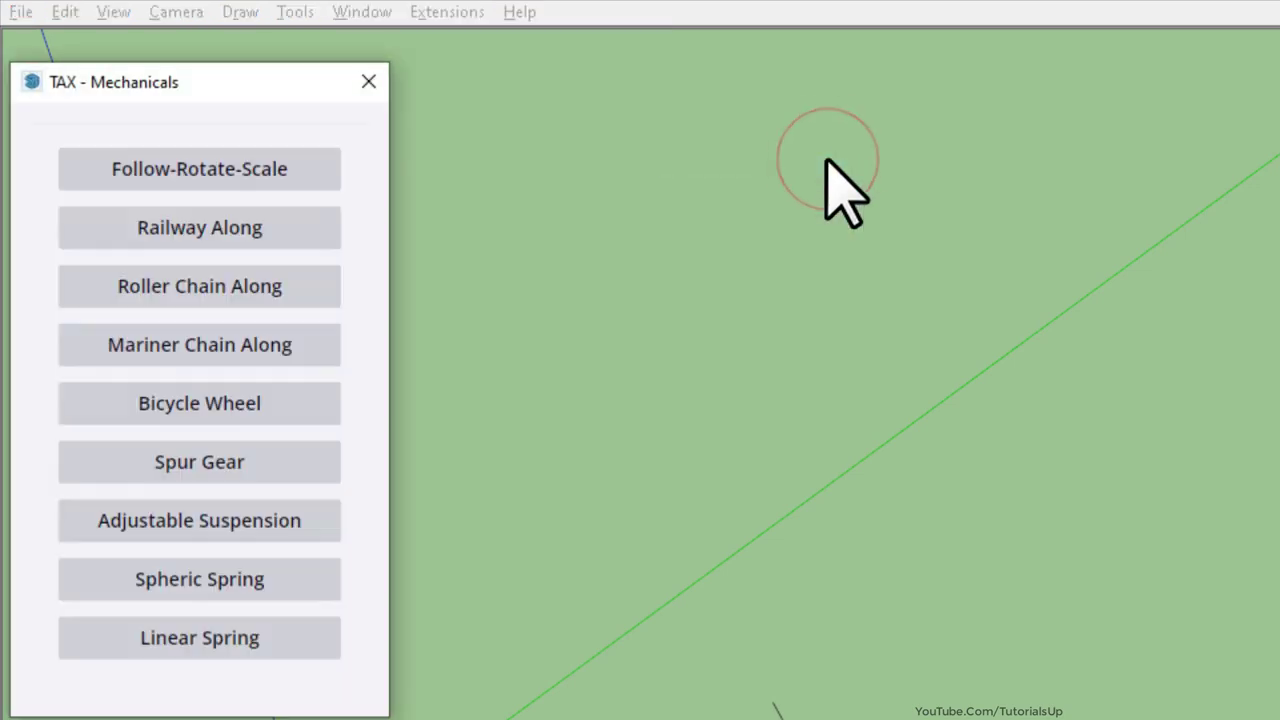
left_click_drag(283, 95, 281, 72)
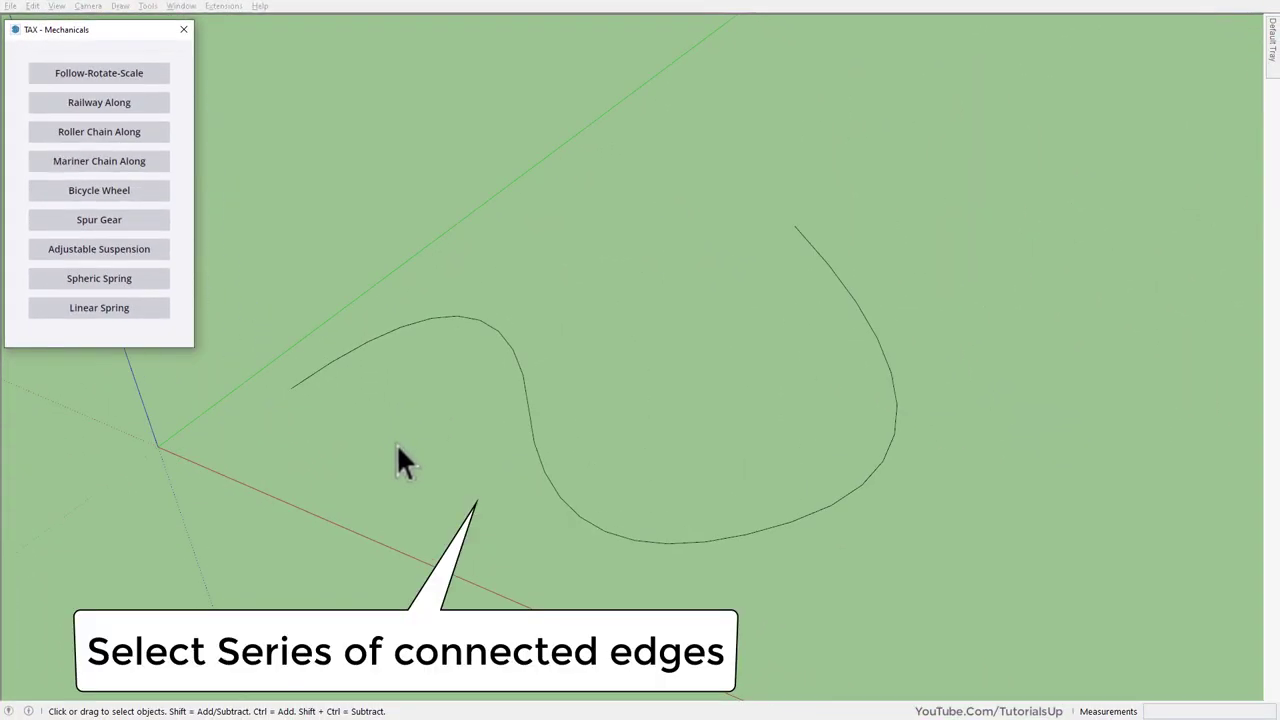
left_click_drag(875, 605, 677, 486)
mouse_move(580, 468)
middle_mouse_down()
mouse_move(410, 155)
mouse_move(251, 157)
mouse_move(414, 380)
middle_mouse_up()
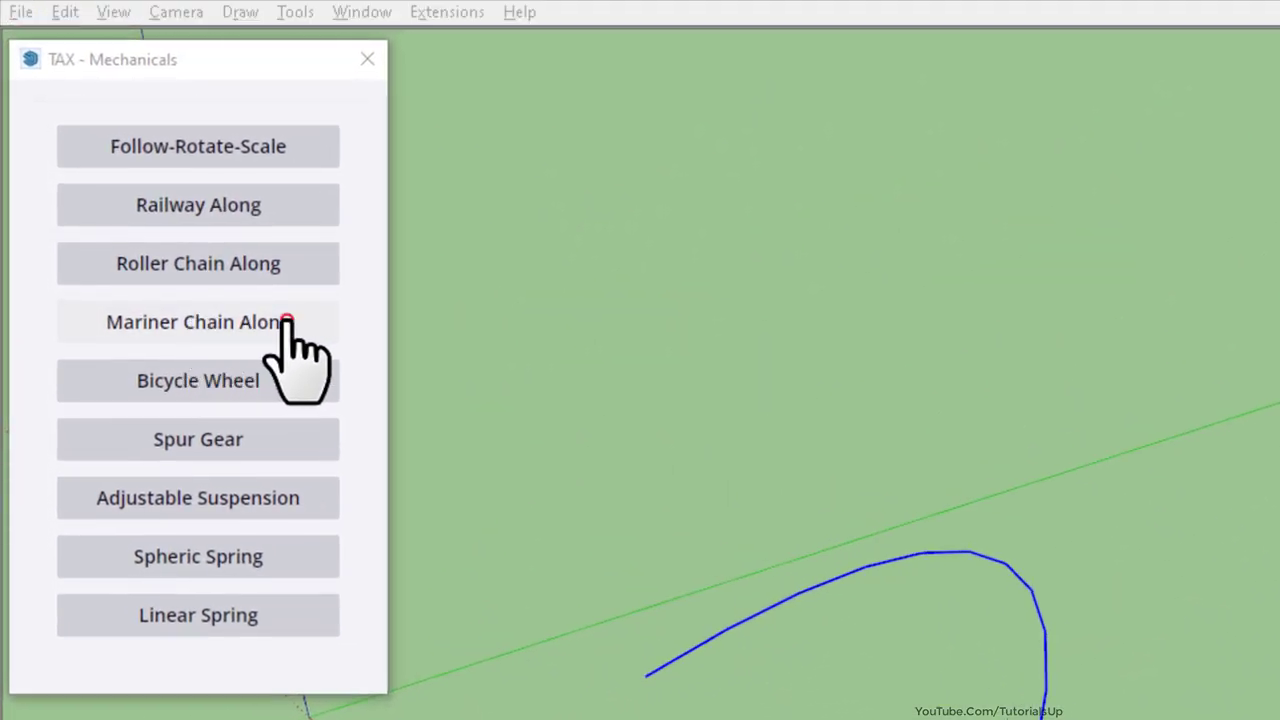
Step: Run Mariner Chain Along on the curve with default dimensions, confirming 57 links
left_click(287, 322)
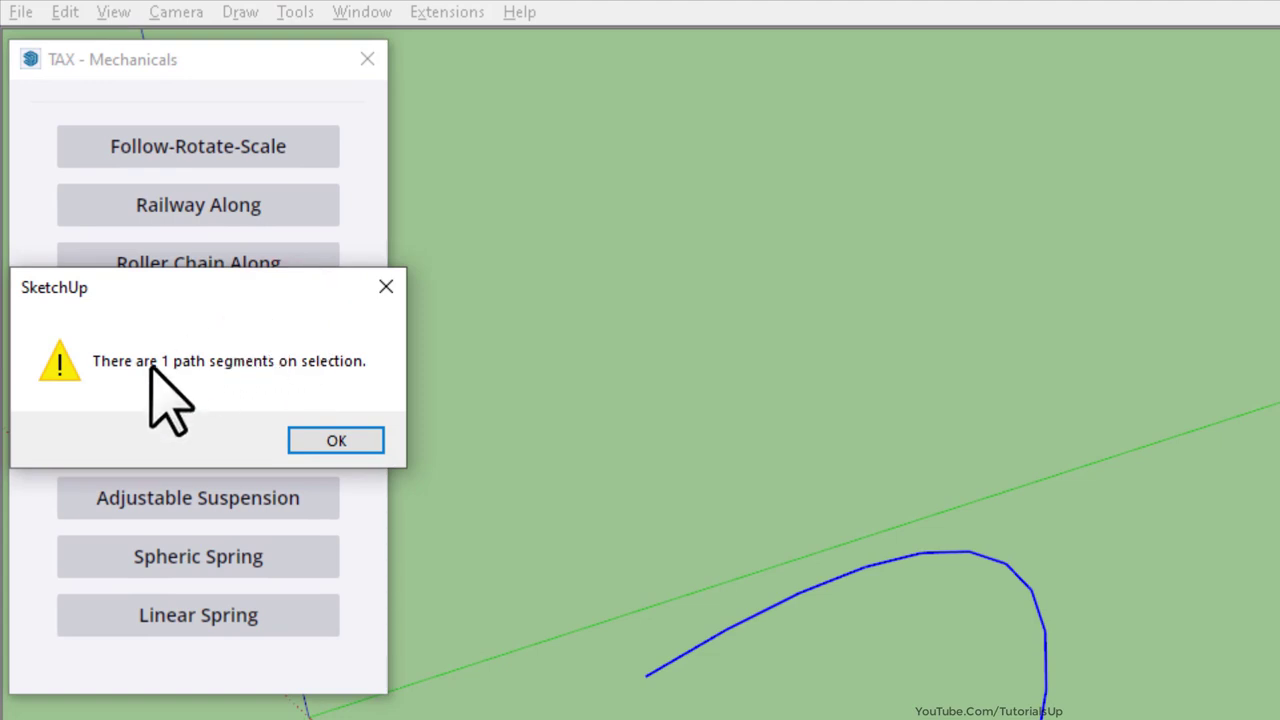
left_click(340, 440)
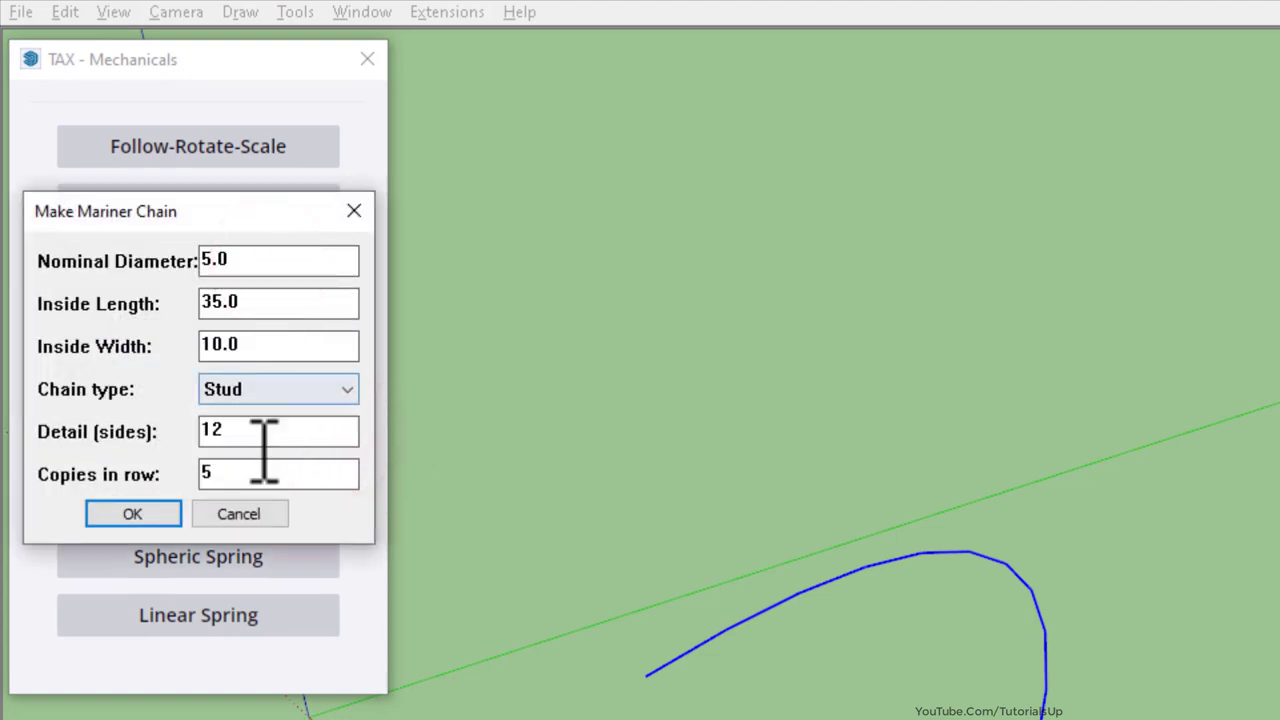
left_click(134, 514)
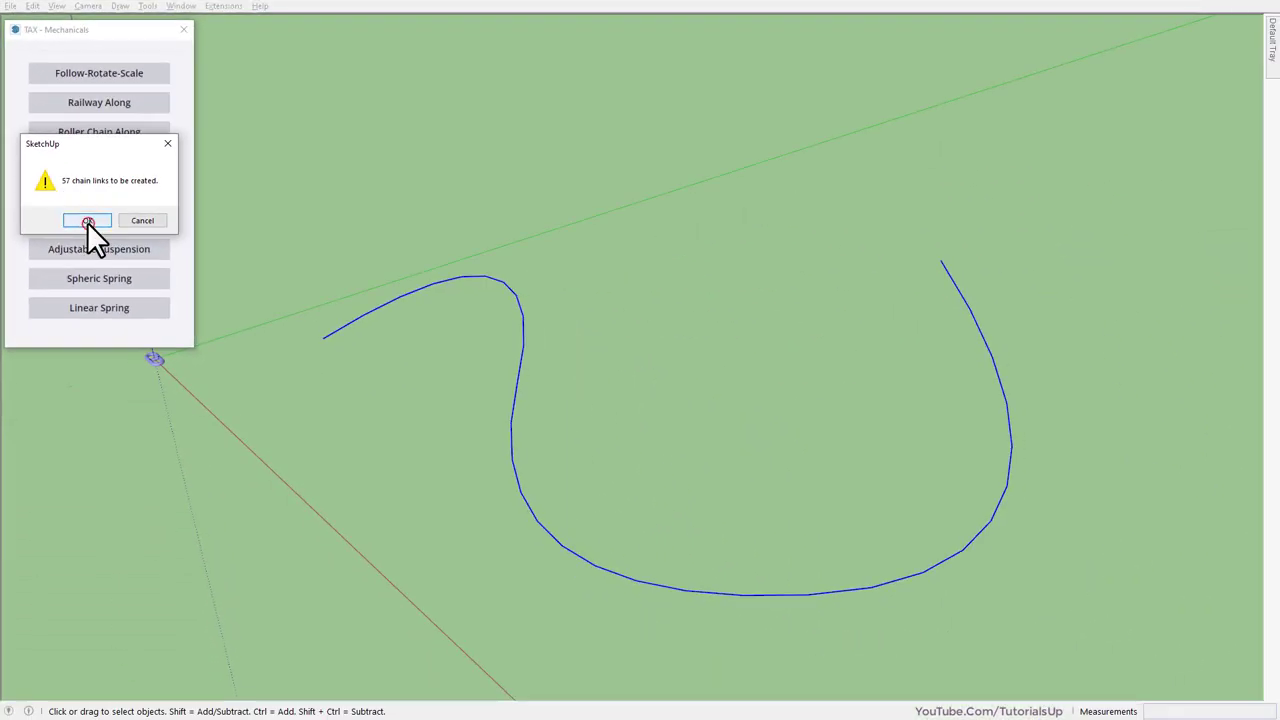
left_click(87, 222)
Step: Close the success message and zoom in to examine individual stud links
left_click(143, 222)
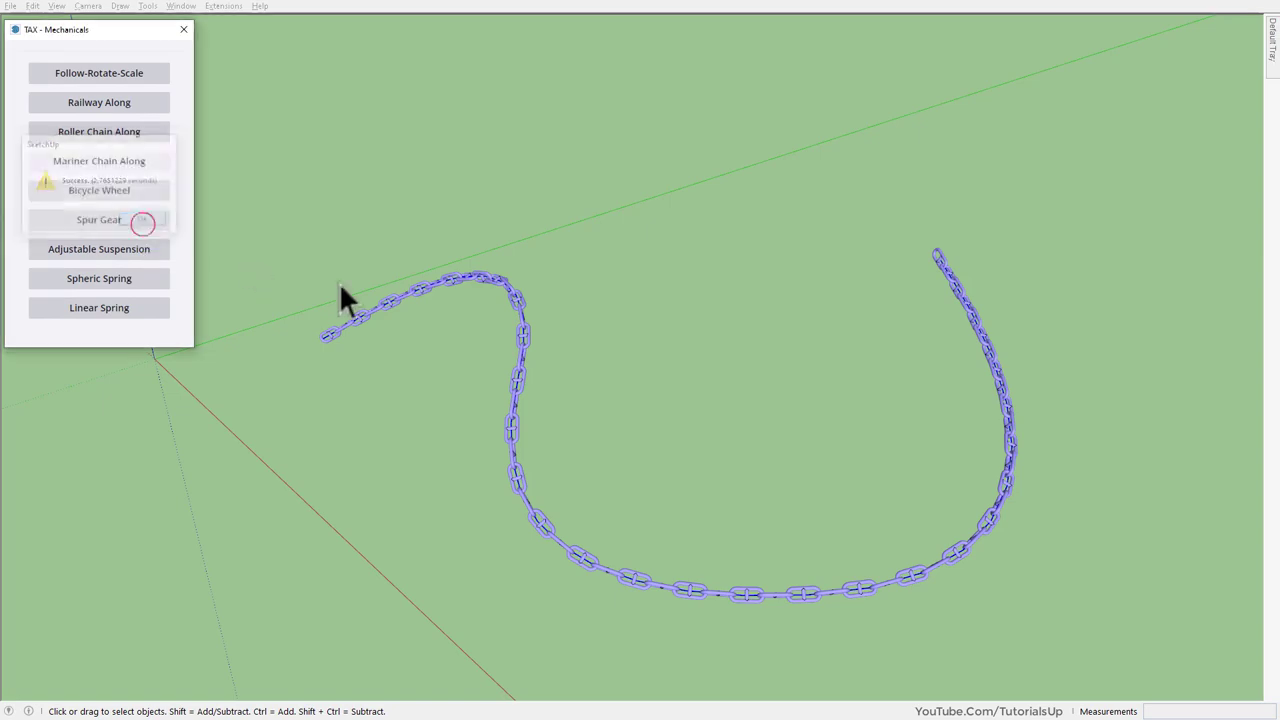
scroll(501, 422, "up", 4)
scroll(493, 404, "up", 3)
scroll(482, 419, "up", 3)
mouse_move(482, 419)
middle_mouse_down()
mouse_move(486, 309)
mouse_move(857, 177)
mouse_move(653, 375)
middle_mouse_up()
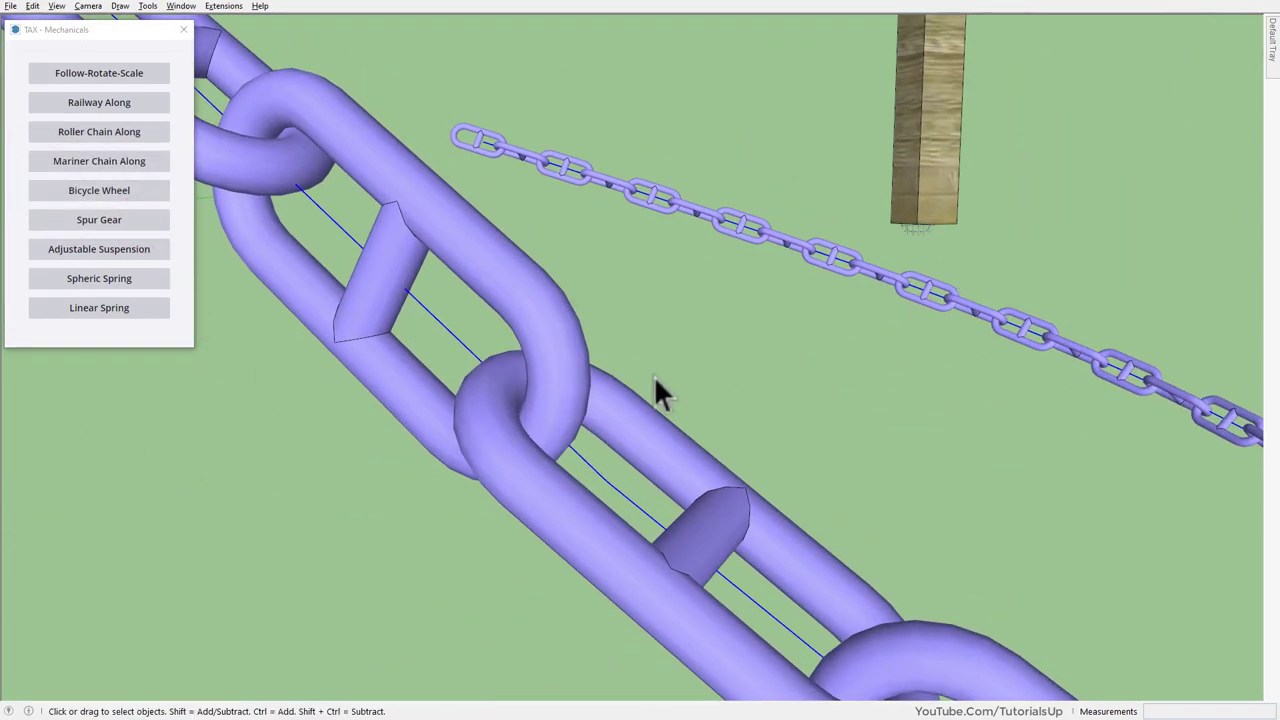
left_click(565, 373)
mouse_move(565, 373)
middle_mouse_down()
mouse_move(350, 325)
mouse_move(558, 420)
middle_mouse_up()
scroll(558, 420, "down", 5)
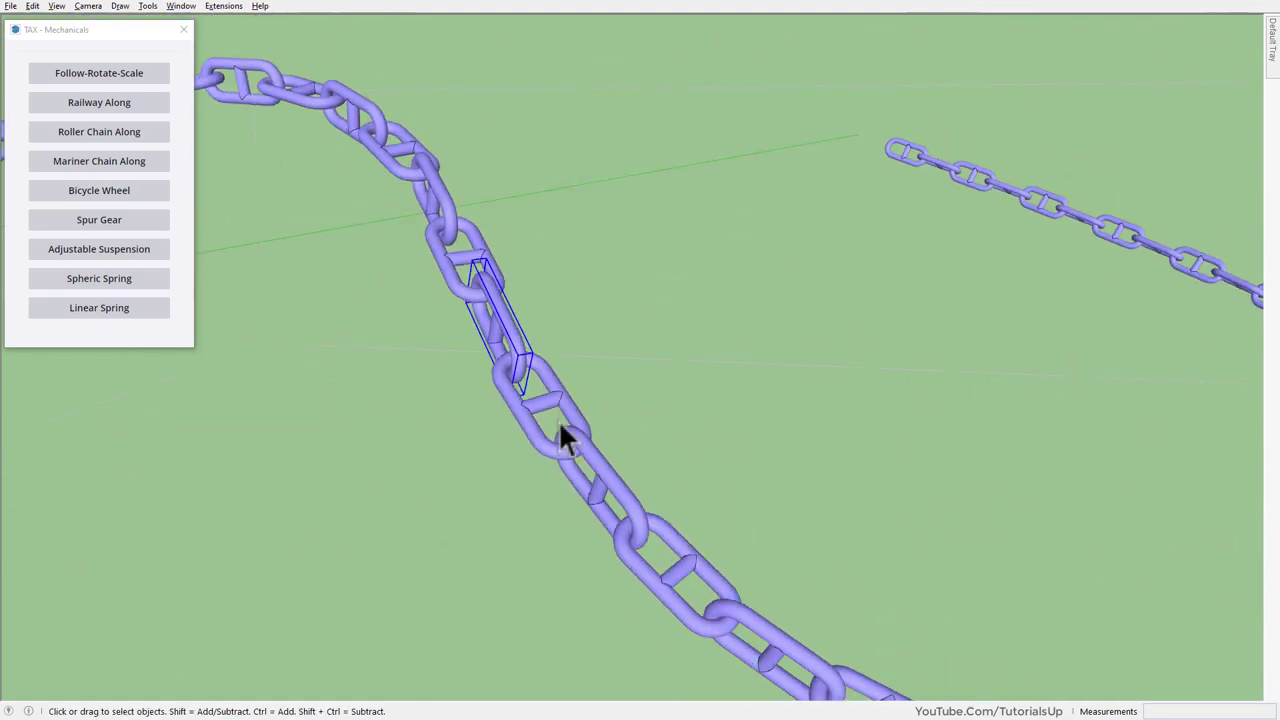
left_click(540, 451)
left_click(620, 492)
Step: Orbit out to see the whole curved chain, then zoom back in on the links
middle_click_drag(620, 492, 240, 211)
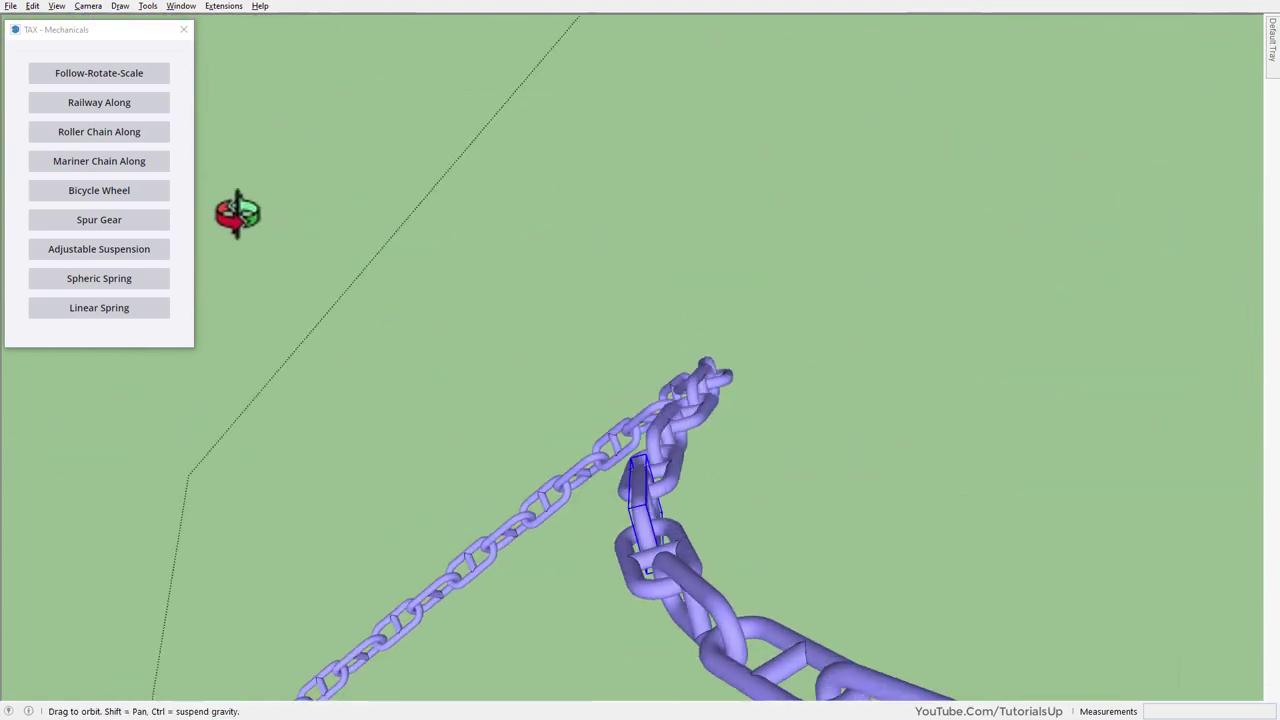
scroll(414, 437, "down", 5)
scroll(543, 257, "down", 3)
middle_click_drag(543, 257, 540, 492)
scroll(784, 461, "up", 3)
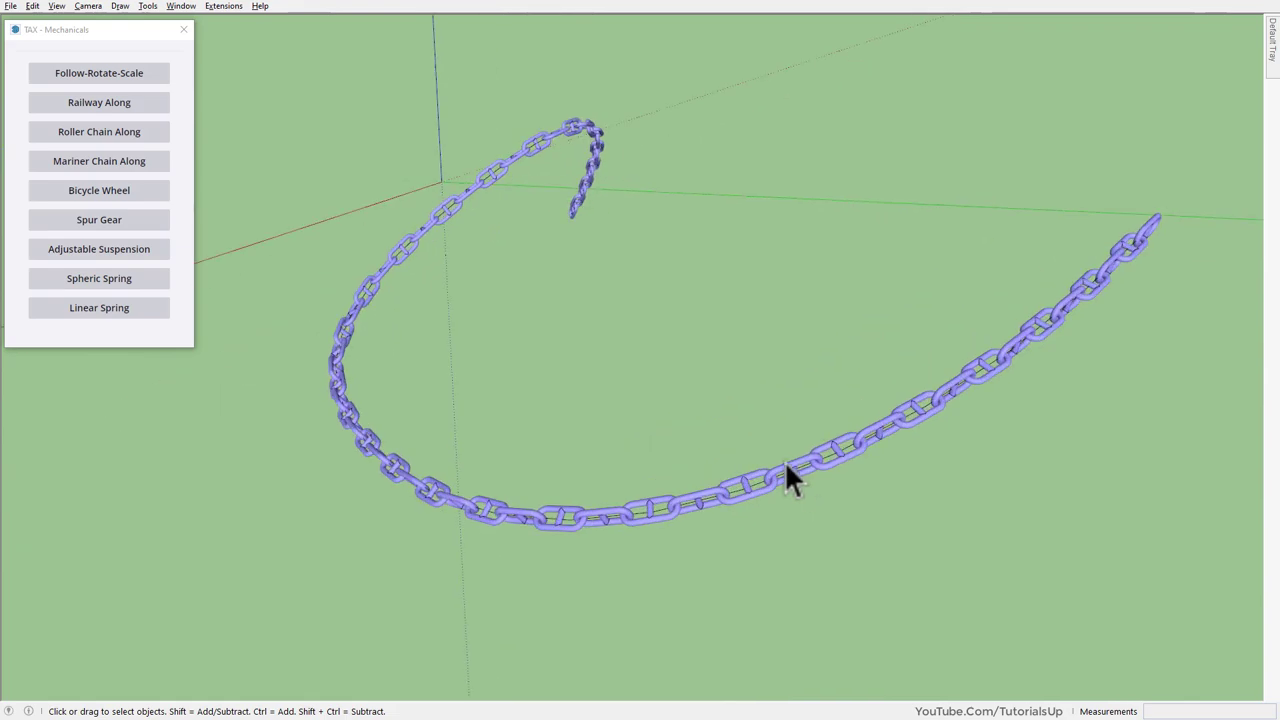
scroll(762, 482, "up", 3)
mouse_move(762, 482)
middle_mouse_down()
mouse_move(271, 397)
mouse_move(290, 473)
mouse_move(771, 409)
mouse_move(1134, 429)
middle_mouse_up()
scroll(805, 524, "up", 5)
Step: Zoom out and orbit to the two wooden posts, then select the sagging curve between them
mouse_move(783, 543)
middle_mouse_down()
mouse_move(757, 394)
mouse_move(500, 623)
middle_mouse_up()
scroll(524, 588, "down", 3)
scroll(421, 580, "down", 3)
scroll(422, 578, "down", 3)
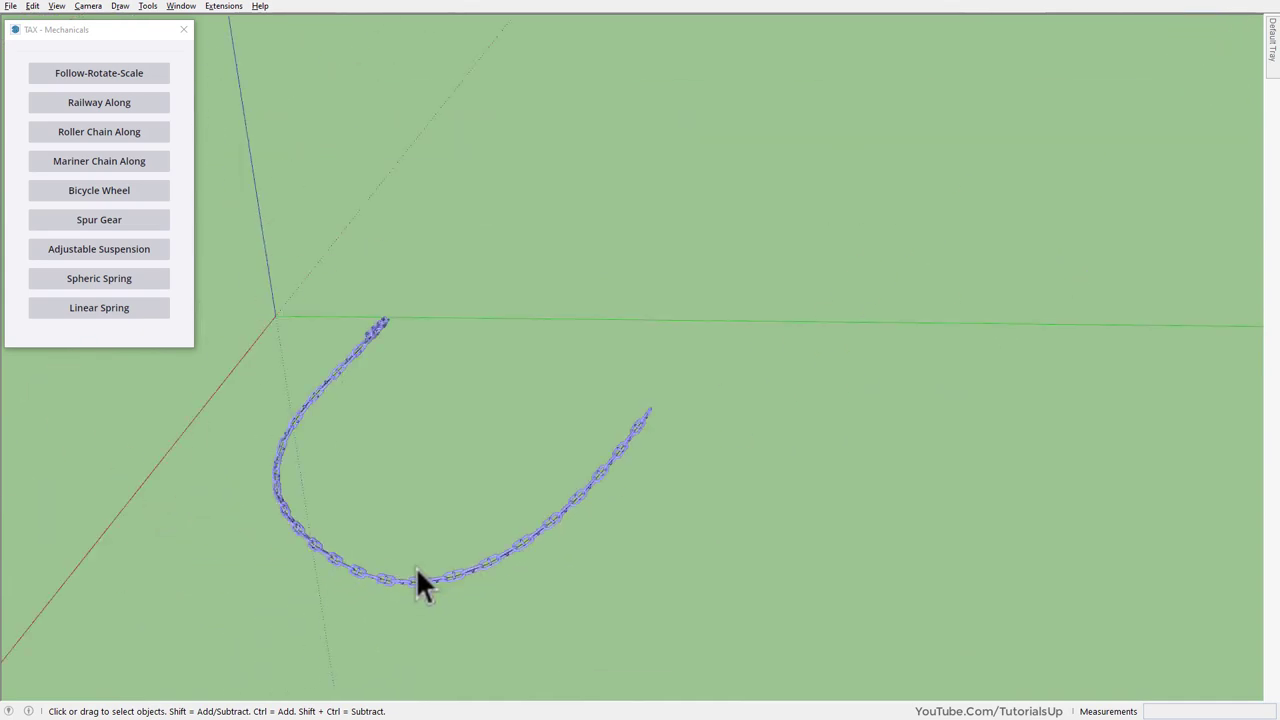
scroll(417, 580, "down", 3)
scroll(452, 375, "down", 2)
mouse_move(452, 365)
middle_mouse_down()
mouse_move(1222, 615)
mouse_move(510, 406)
middle_mouse_up()
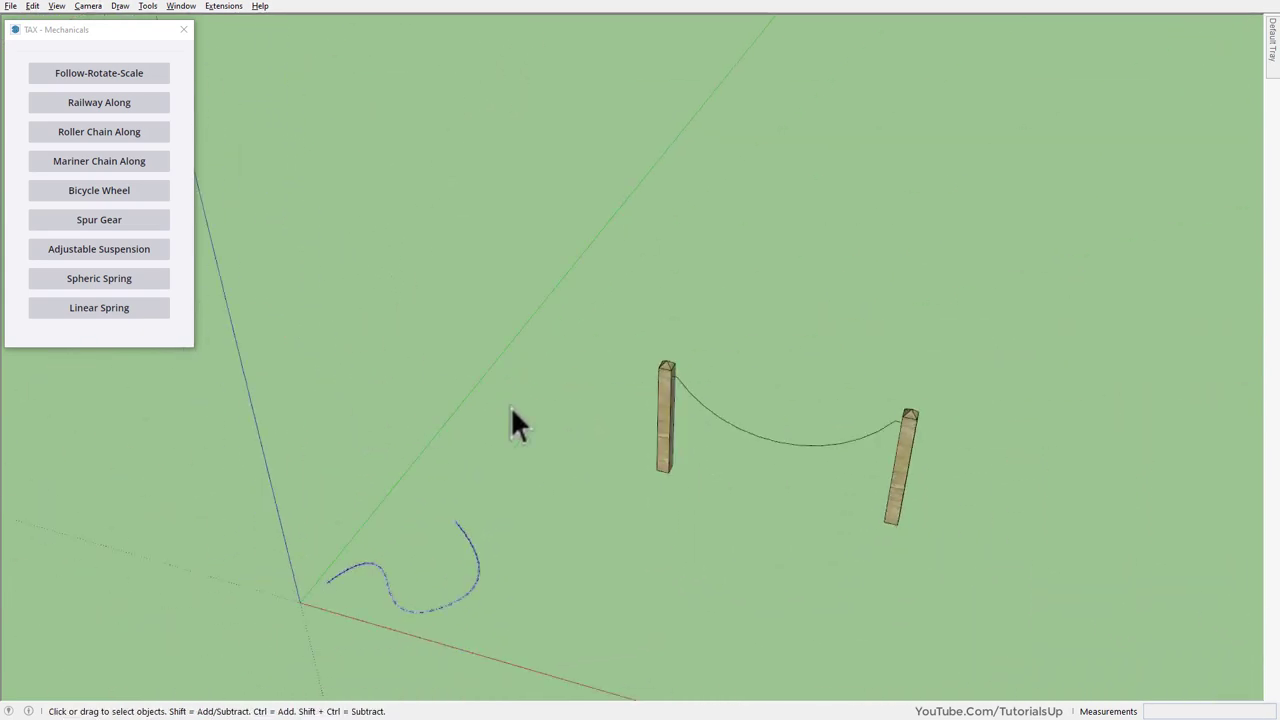
scroll(900, 450, "up", 3)
scroll(906, 466, "up", 1)
scroll(906, 466, "up", 2)
scroll(890, 380, "up", 2)
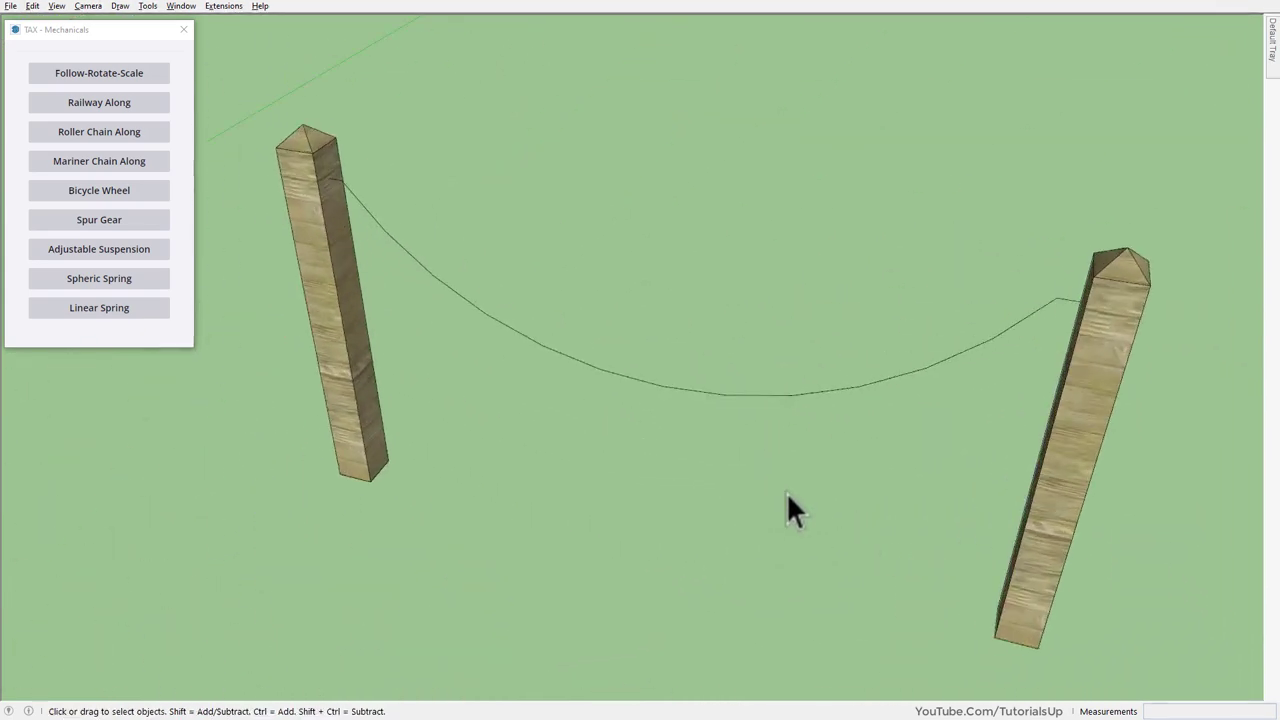
mouse_move(789, 509)
middle_mouse_down()
mouse_move(757, 409)
mouse_move(771, 451)
mouse_move(746, 447)
middle_mouse_up()
middle_click_drag(533, 381, 514, 356)
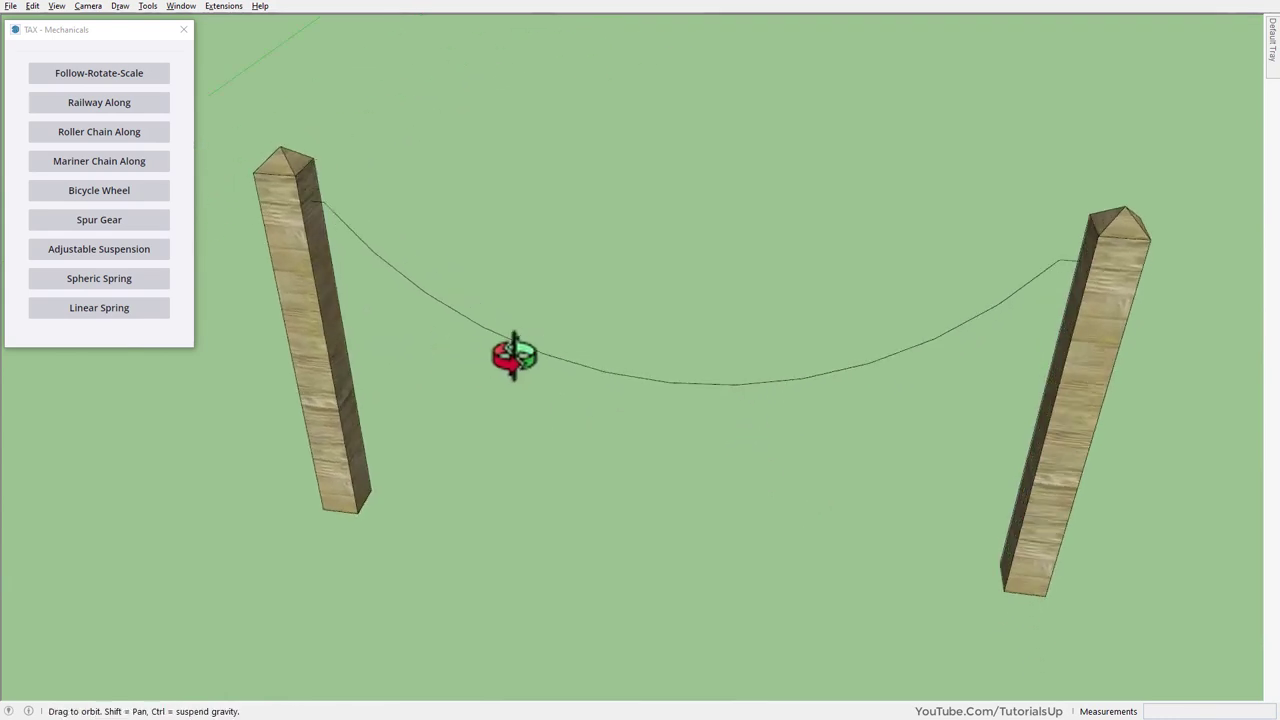
left_click(503, 334)
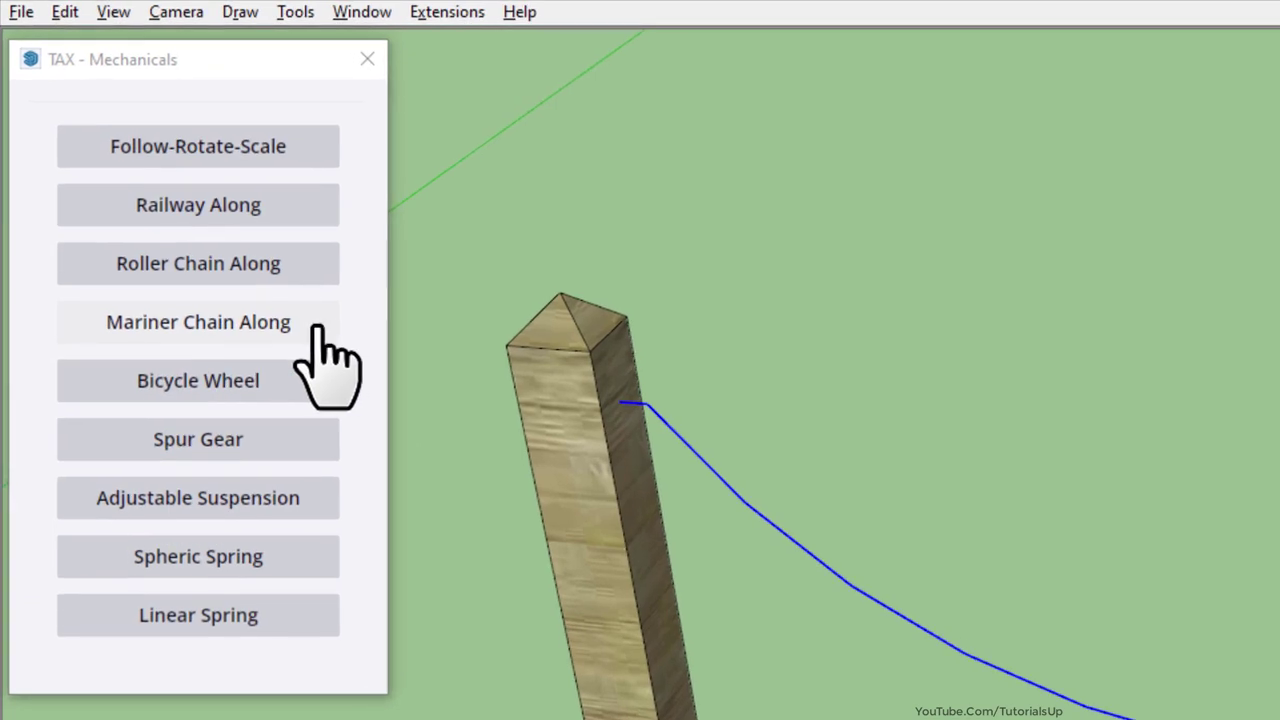
Step: Start a Mariner chain on the post curve with nominal diameter 10 and inside length 60
left_click(314, 330)
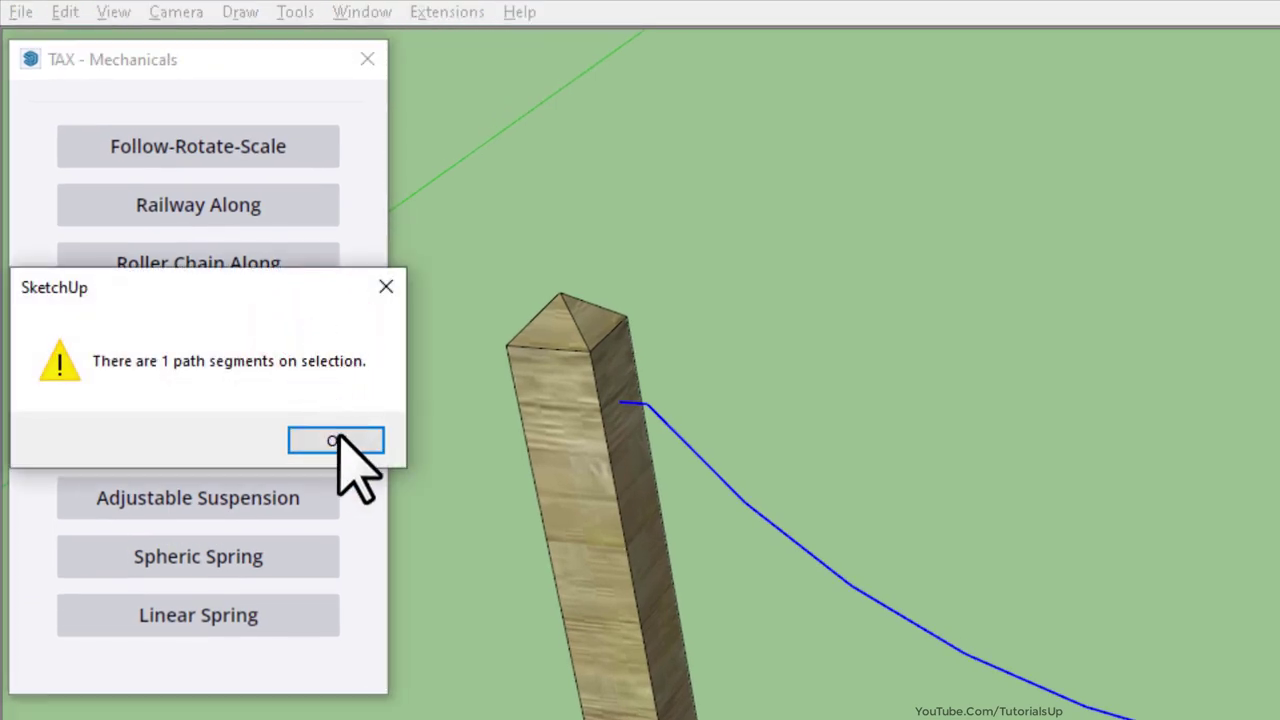
left_click(336, 456)
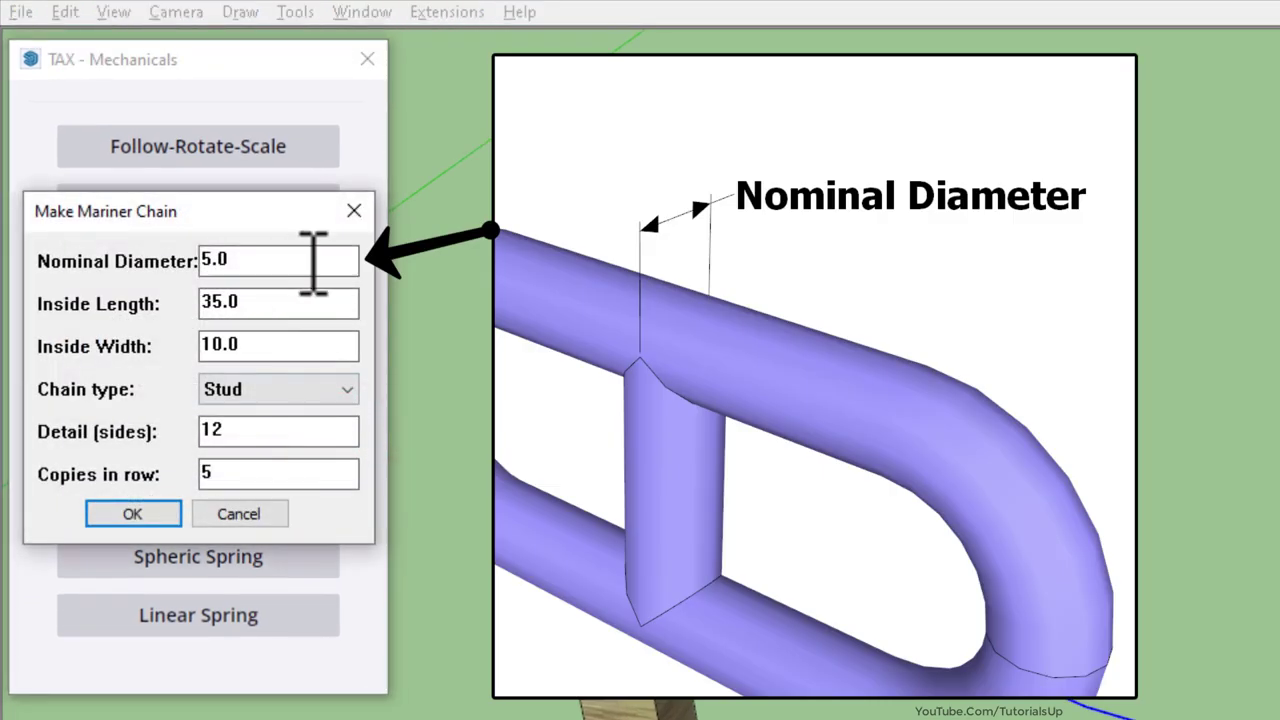
double_click(303, 260)
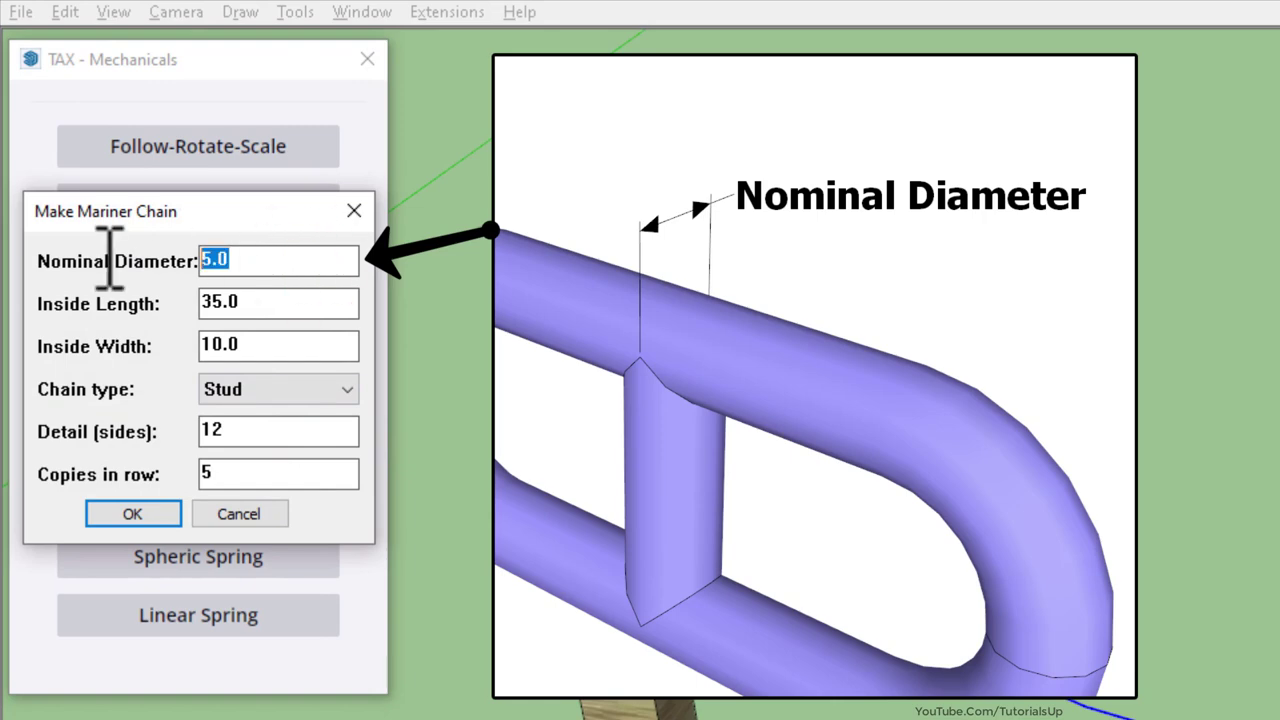
type("10")
left_click_drag(289, 300, 43, 314)
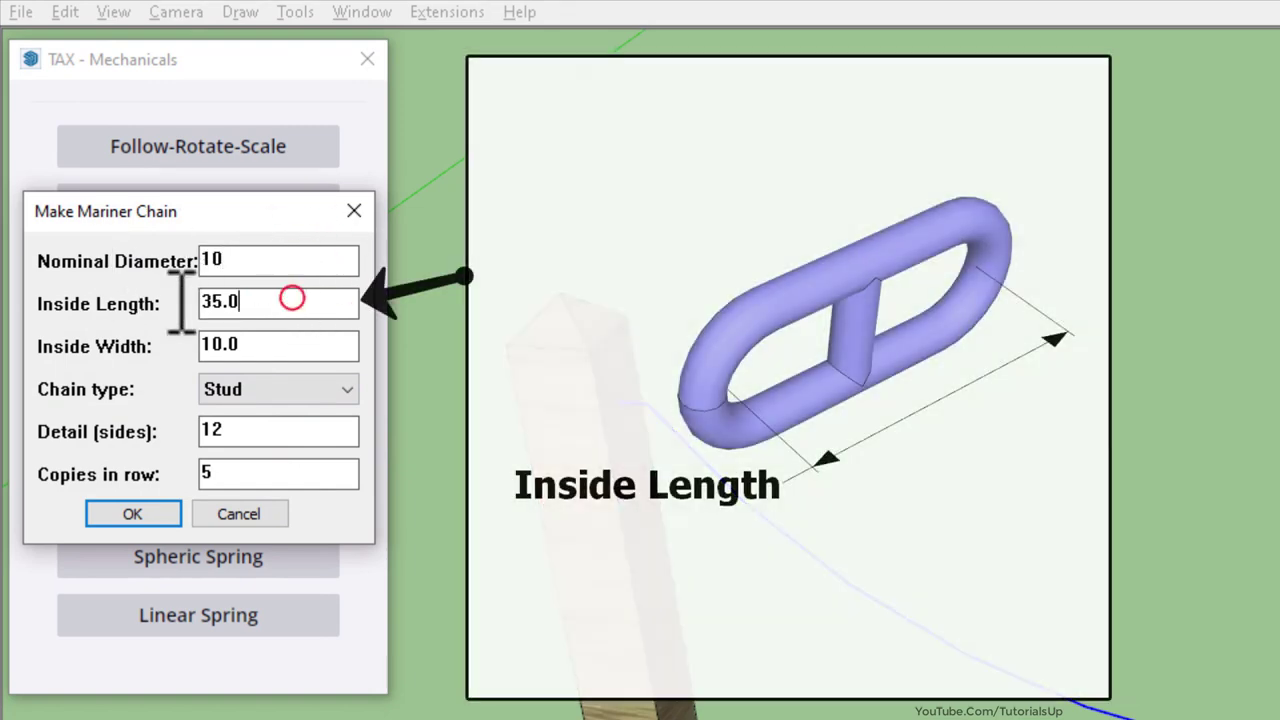
type("60")
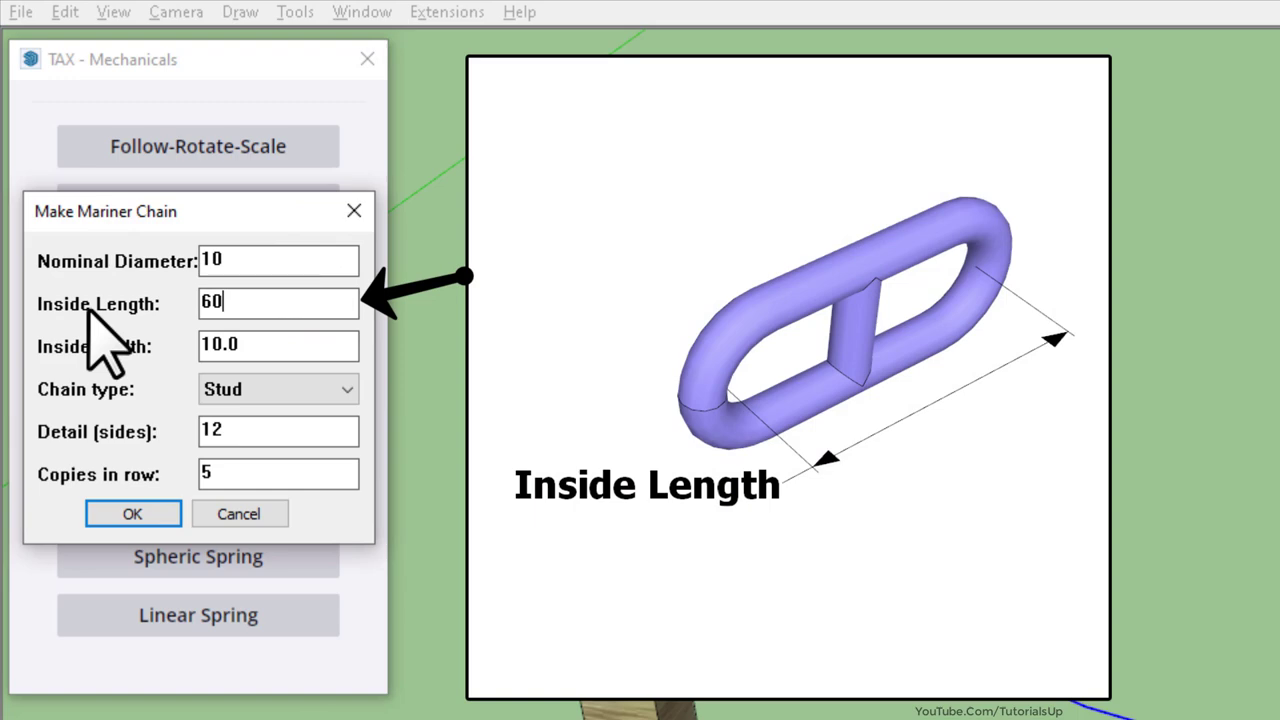
Step: Set inside width 20, Open chain type and 15 sides, then accept the settings
left_click_drag(300, 345, 137, 348)
type("20")
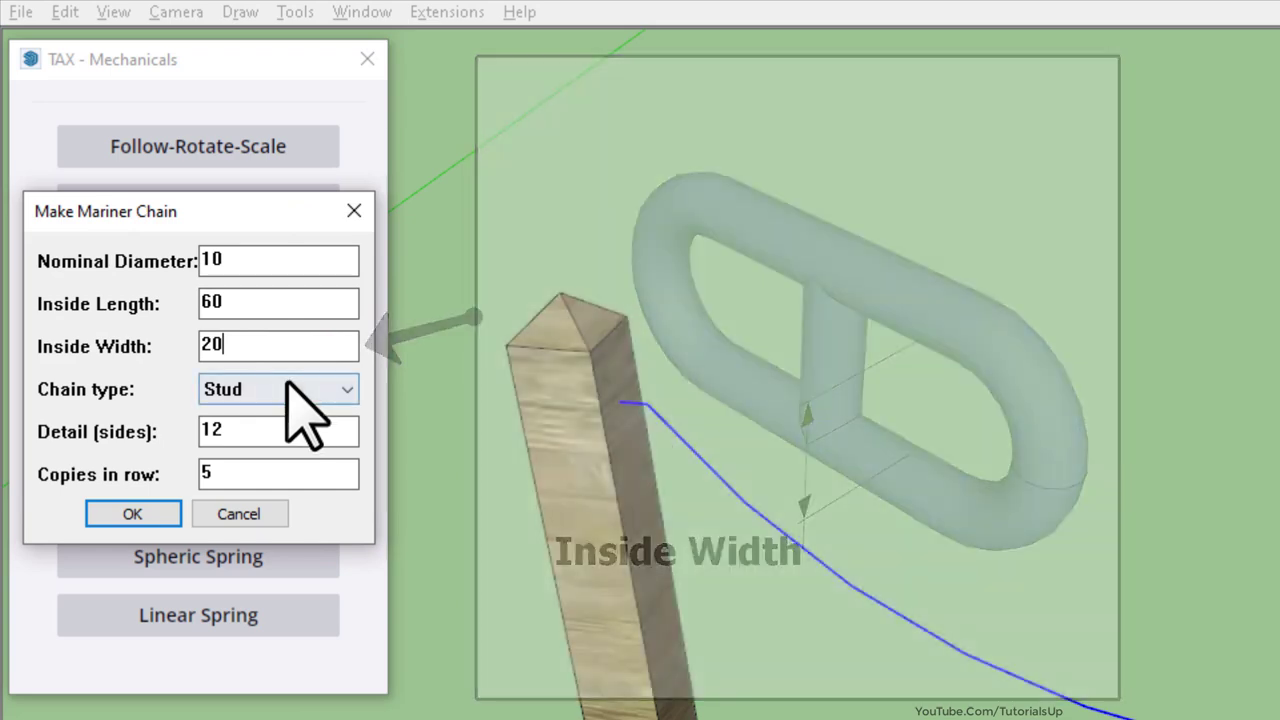
left_click(284, 389)
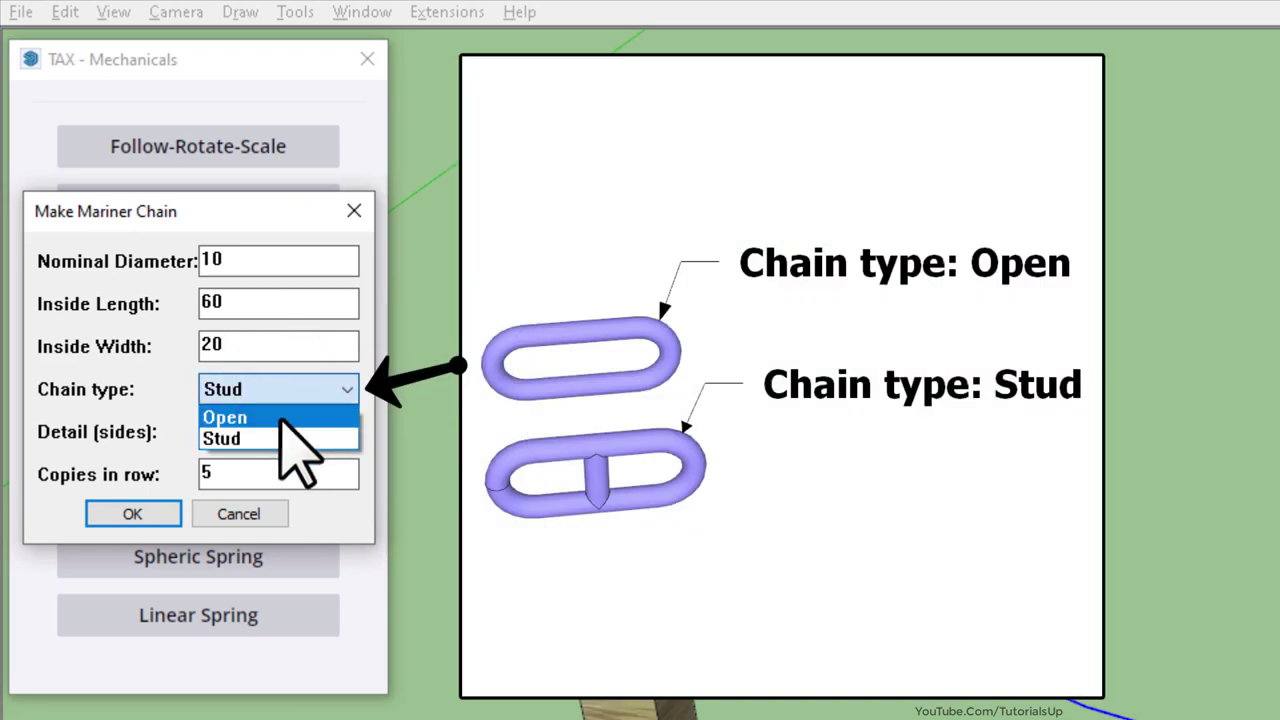
left_click(281, 418)
left_click_drag(306, 428, 100, 430)
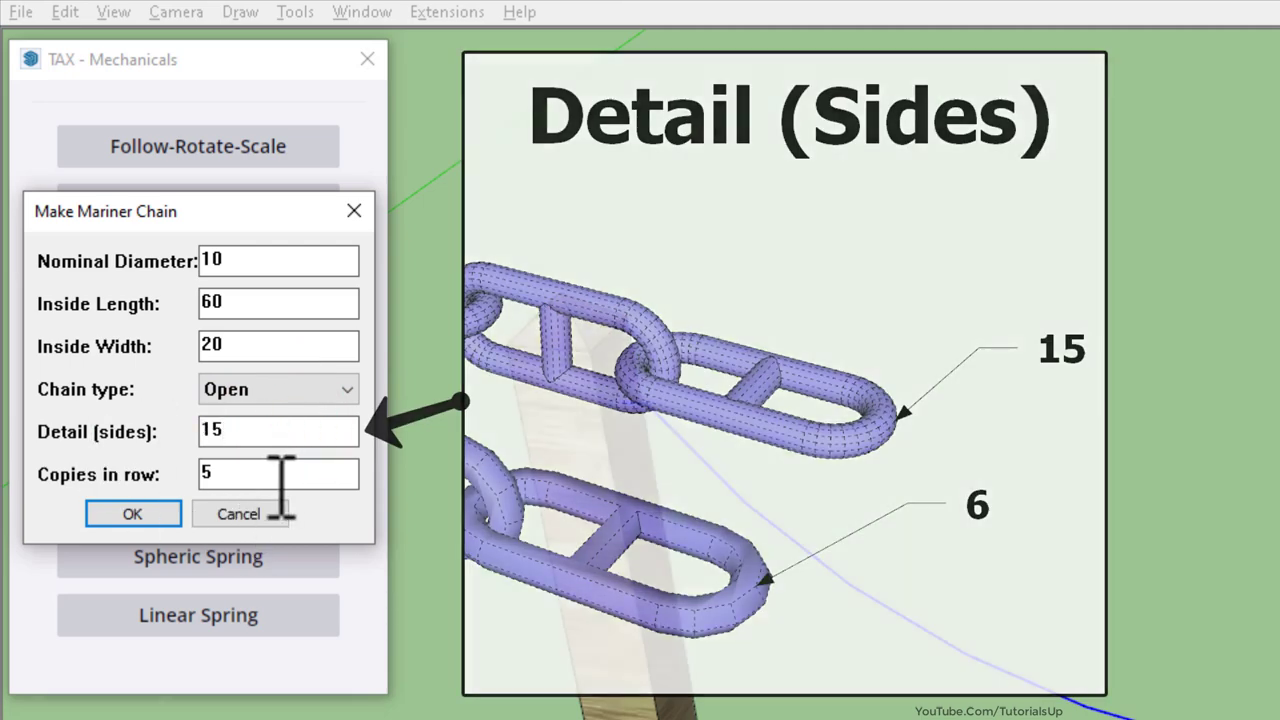
type("15")
left_click_drag(268, 476, 205, 474)
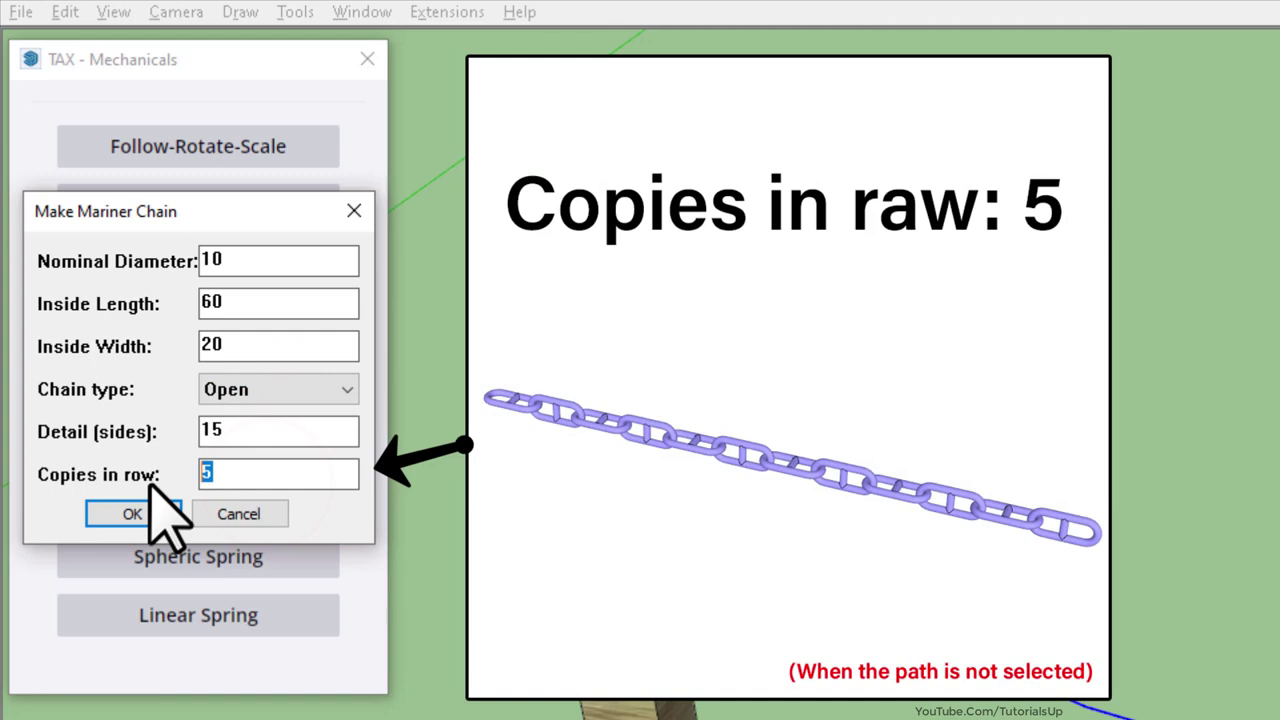
left_click(140, 510)
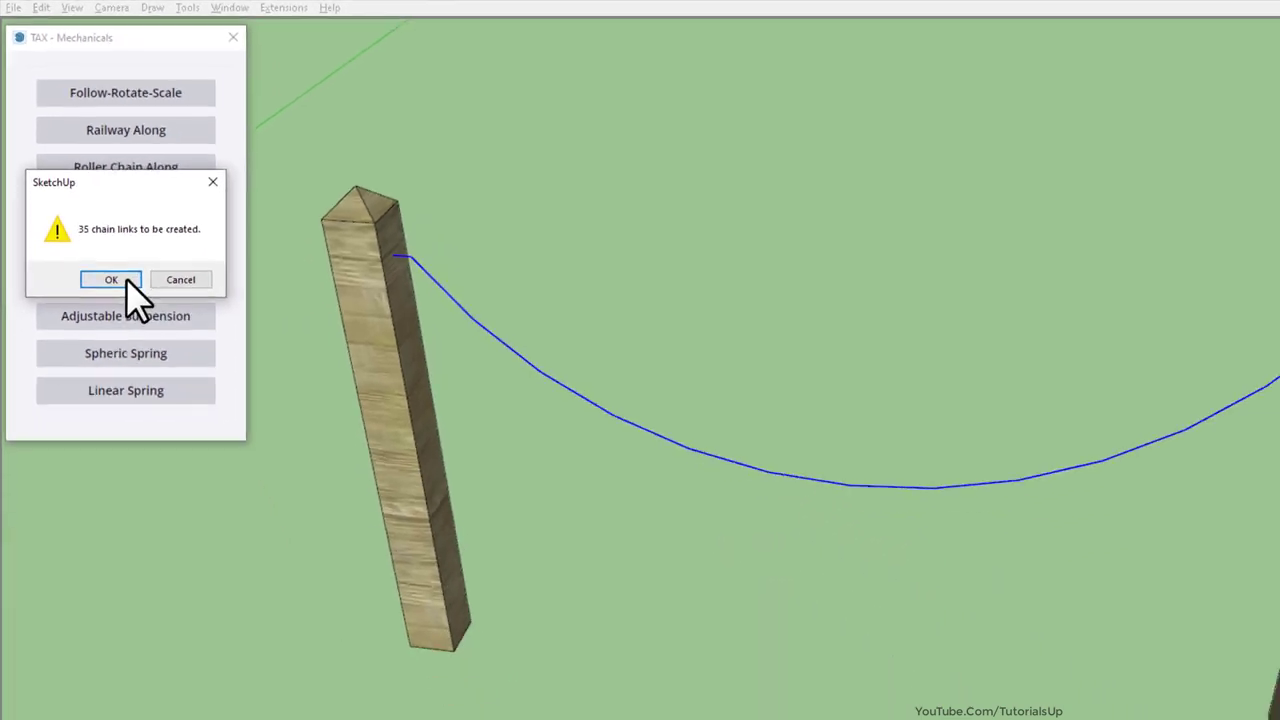
Step: Confirm creation of the 35-link chain and dismiss the success message
left_click(190, 438)
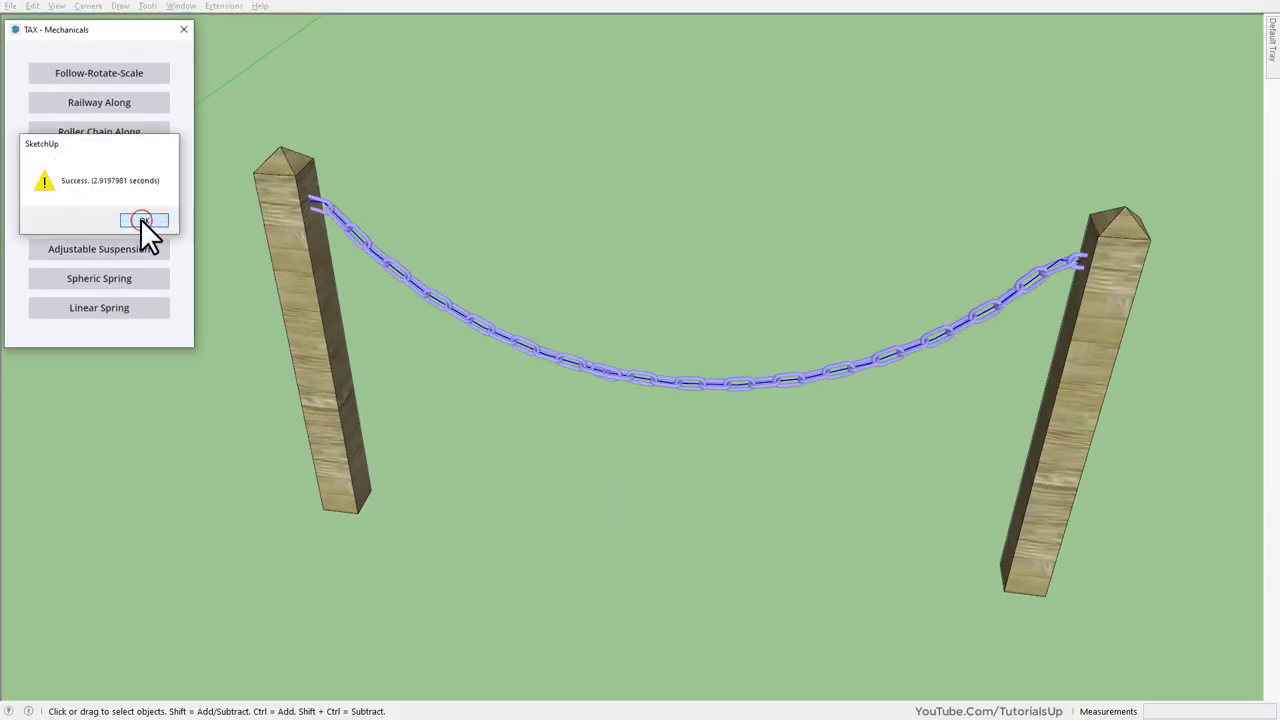
left_click(142, 220)
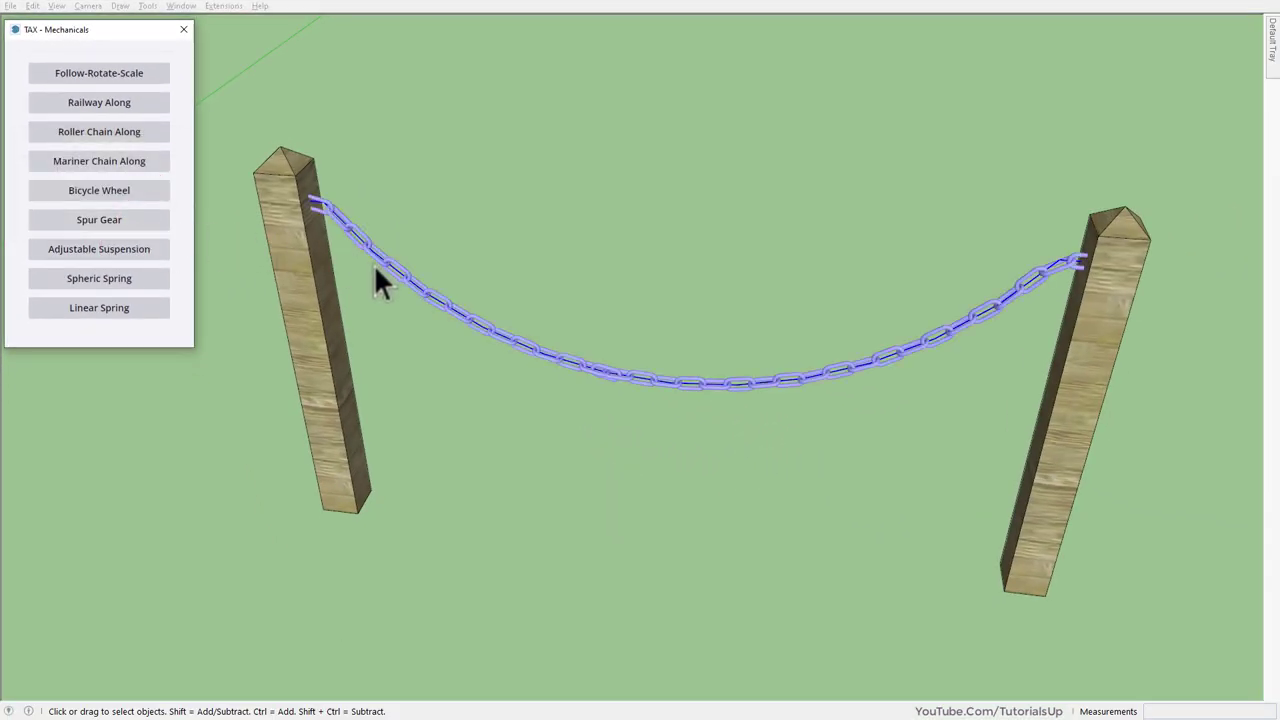
scroll(378, 268, "up", 3)
scroll(405, 275, "up", 3)
Step: Orbit and zoom around the chain links and both posts to inspect the hanging chain
middle_click_drag(405, 275, 315, 145)
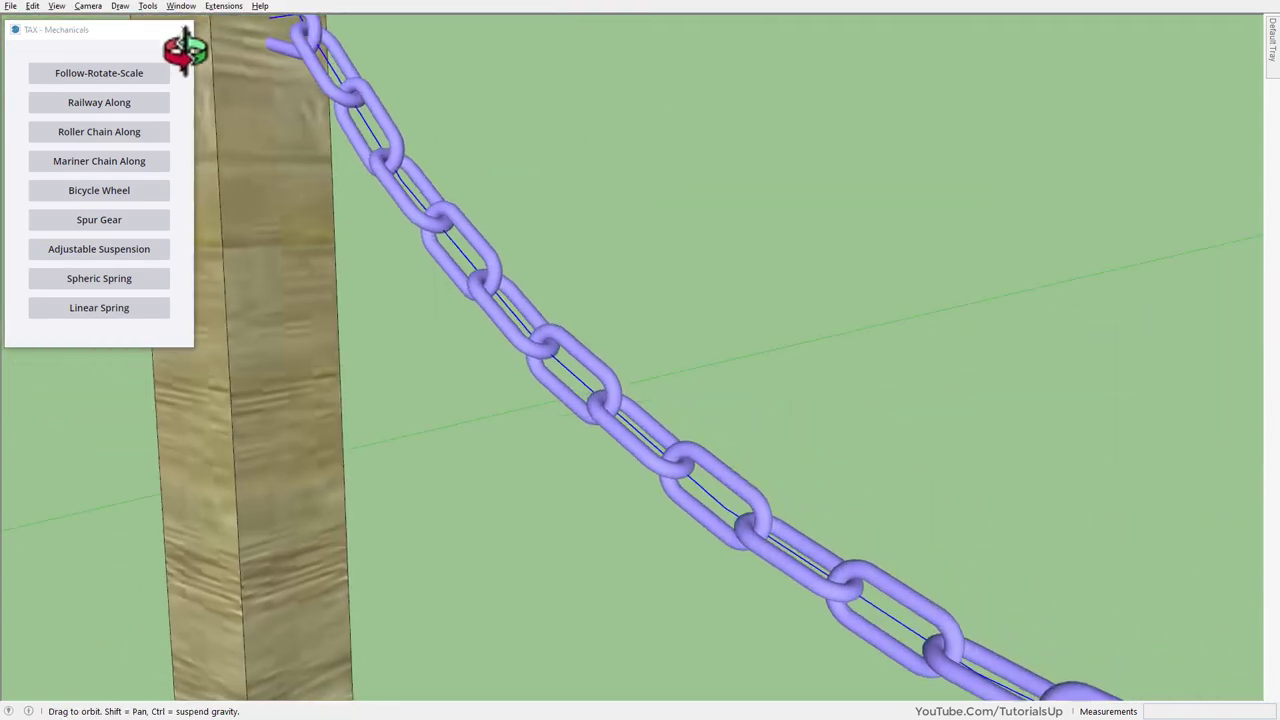
scroll(612, 371, "up", 3)
scroll(606, 408, "up", 2)
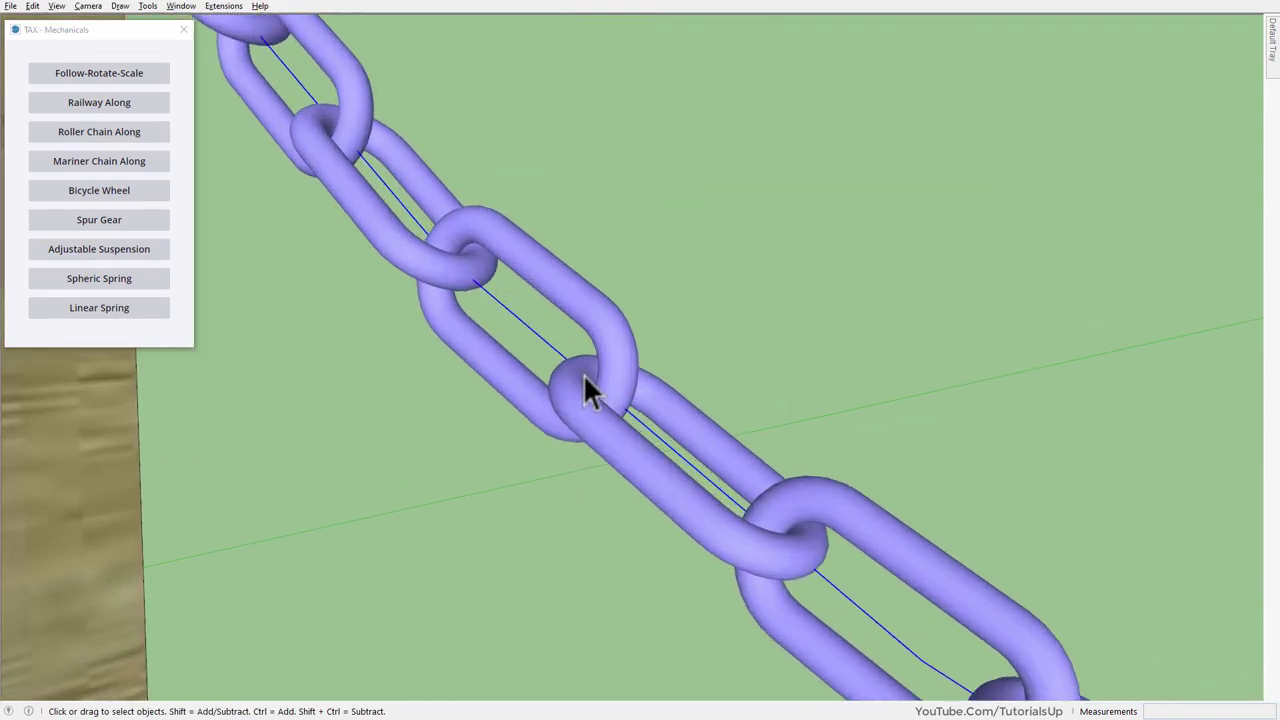
mouse_move(586, 386)
middle_mouse_down()
mouse_move(714, 171)
mouse_move(697, 490)
middle_mouse_up()
scroll(364, 151, "down", 5)
scroll(364, 150, "down", 4)
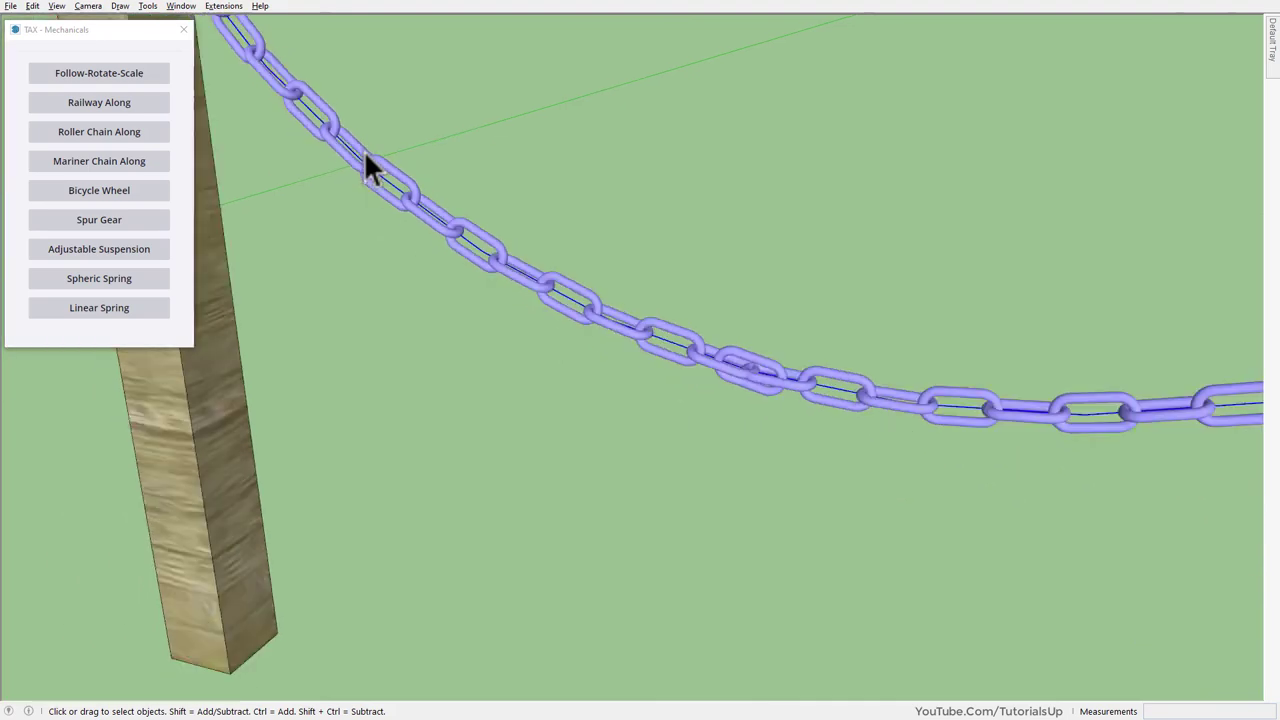
scroll(929, 146, "down", 3)
scroll(1085, 140, "up", 4)
scroll(1090, 160, "up", 2)
mouse_move(1000, 171)
middle_mouse_down()
mouse_move(920, 131)
mouse_move(757, 229)
middle_mouse_up()
scroll(652, 305, "down", 6)
mouse_move(648, 292)
middle_mouse_down()
mouse_move(826, 306)
mouse_move(374, 277)
mouse_move(340, 240)
mouse_move(158, 210)
middle_mouse_up()
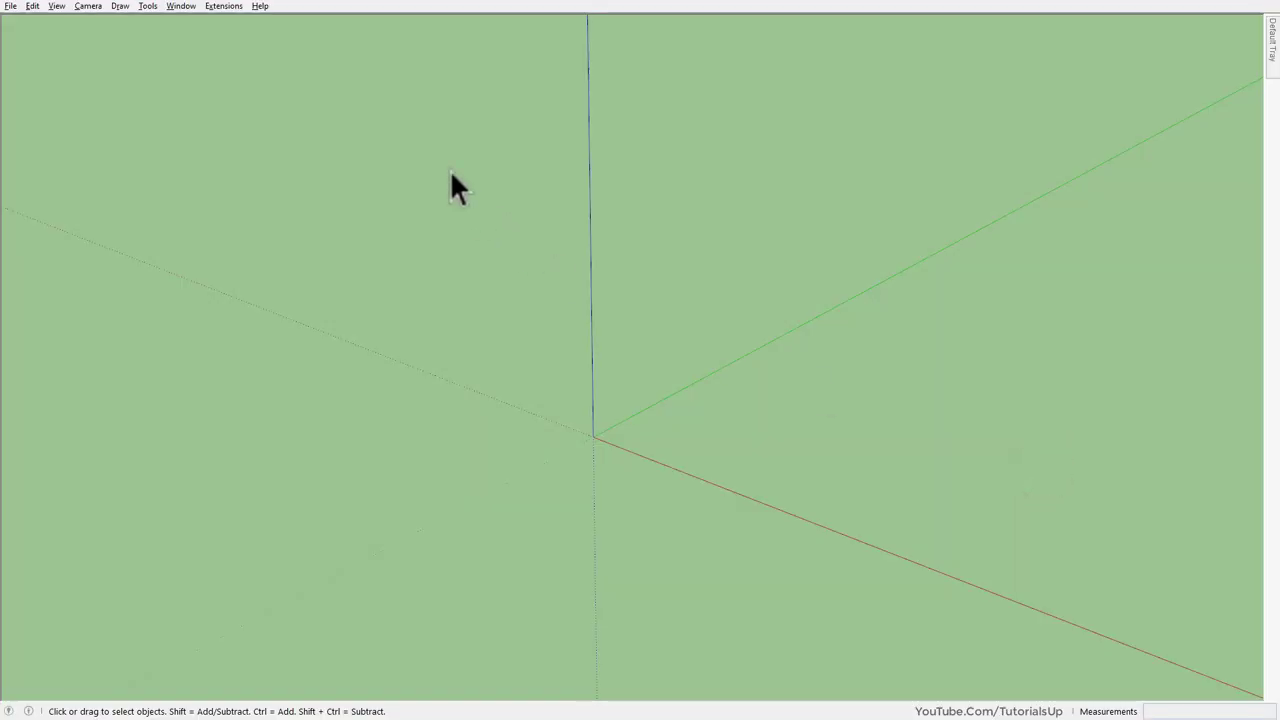
Step: Generate a TAX Mechanicals bicycle wheel with default settings: 647 mm rim and 20 spokes
left_click(406, 14)
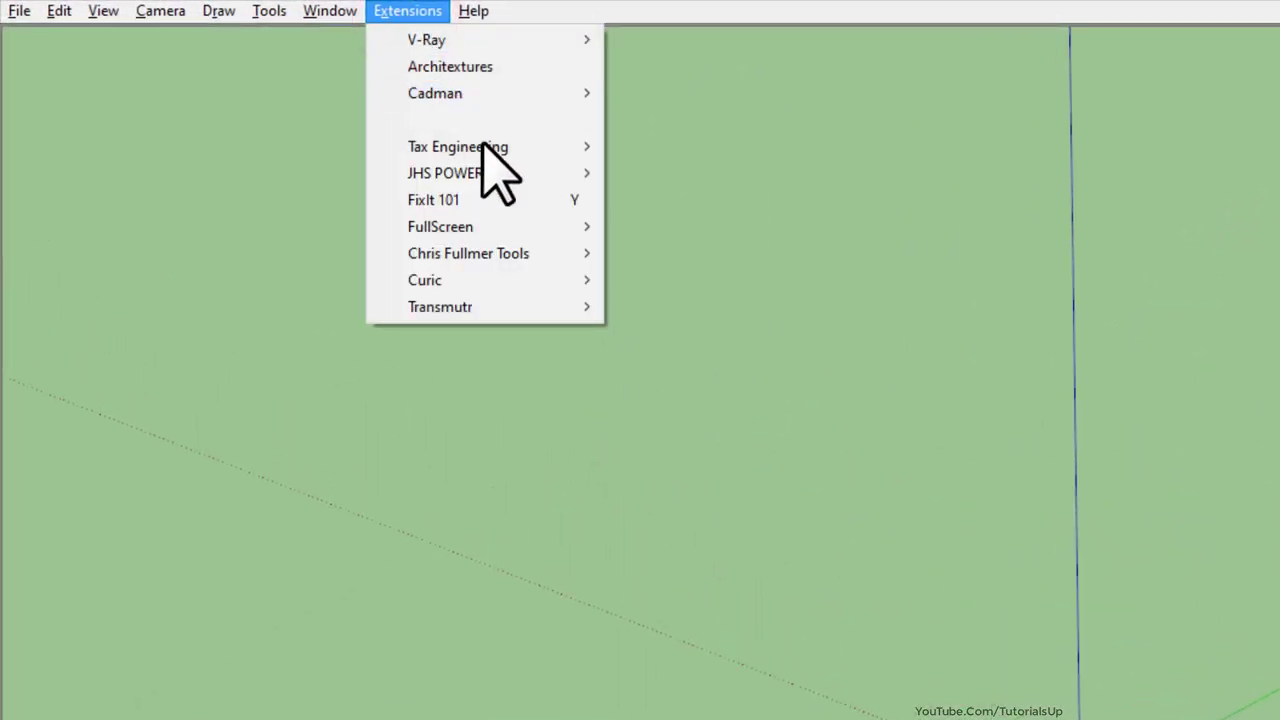
mouse_move(458, 147)
left_click(752, 148)
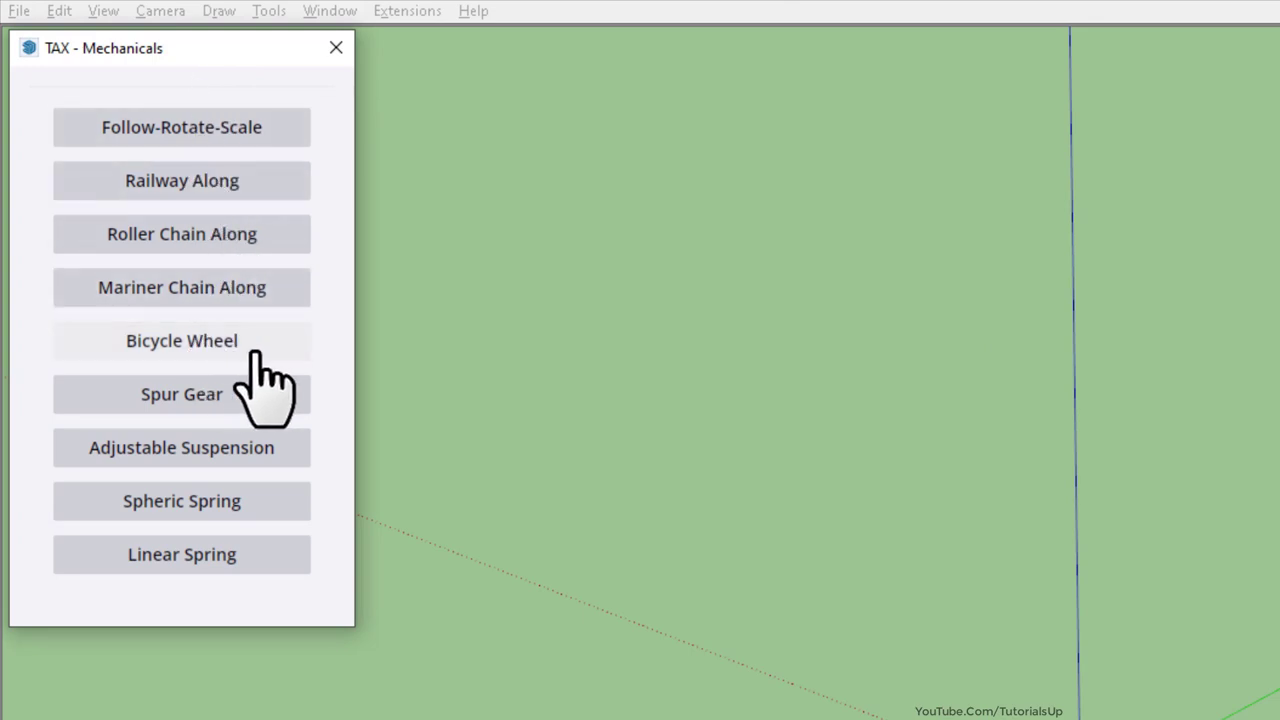
left_click(277, 340)
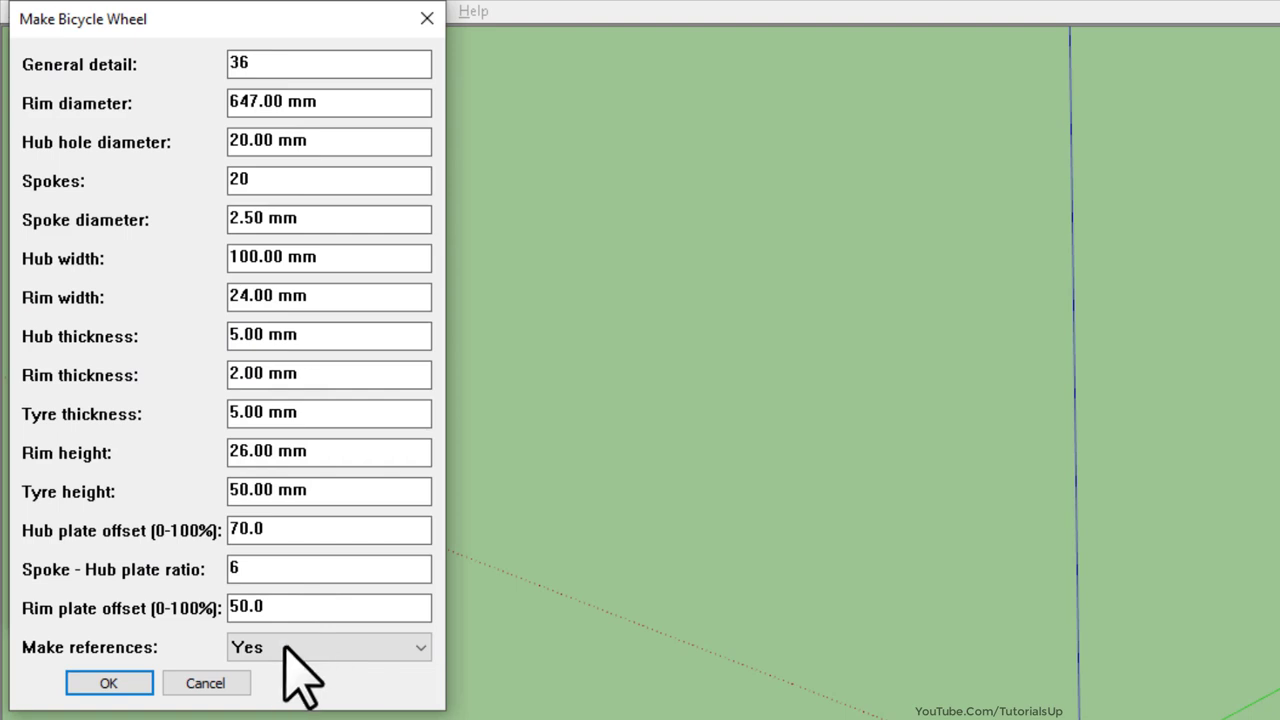
left_click(110, 685)
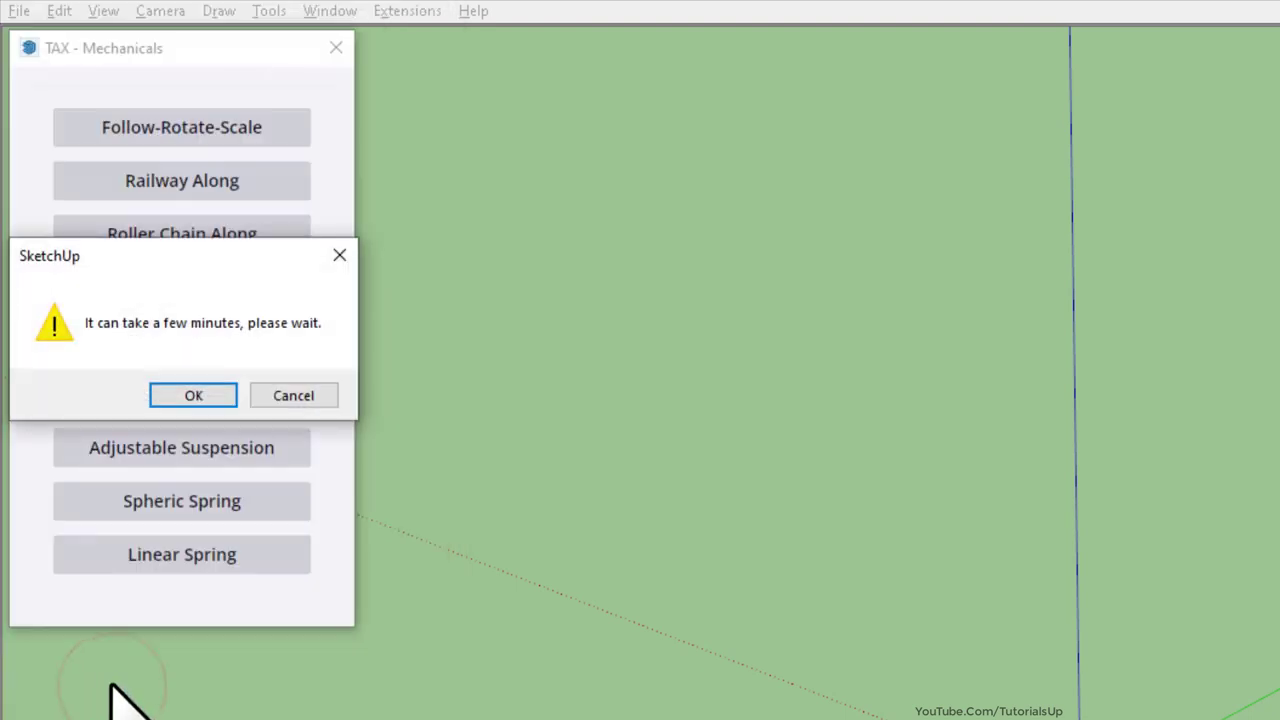
left_click(210, 394)
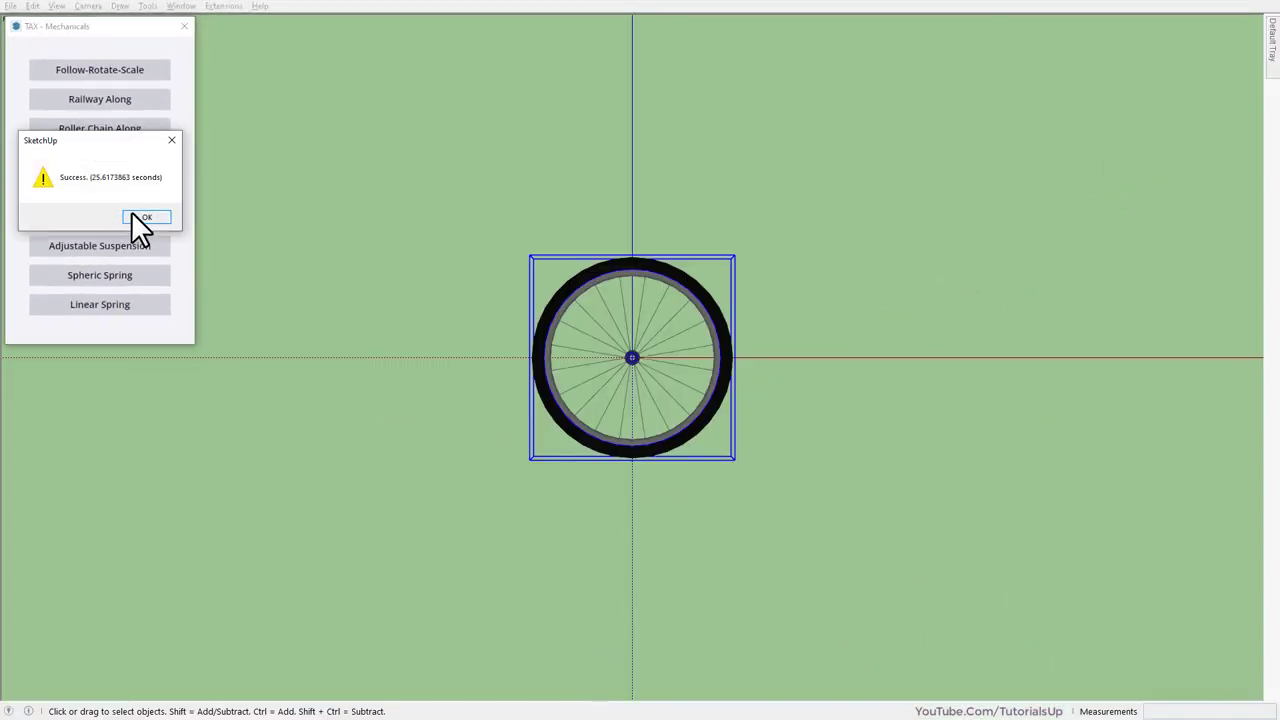
Step: Dismiss the success message and orbit to view the new wheel at an angle
left_click(146, 217)
left_click(872, 414)
scroll(655, 352, "up", 5)
mouse_move(652, 352)
middle_mouse_down()
mouse_move(386, 471)
mouse_move(366, 537)
middle_mouse_up()
scroll(694, 278, "up", 3)
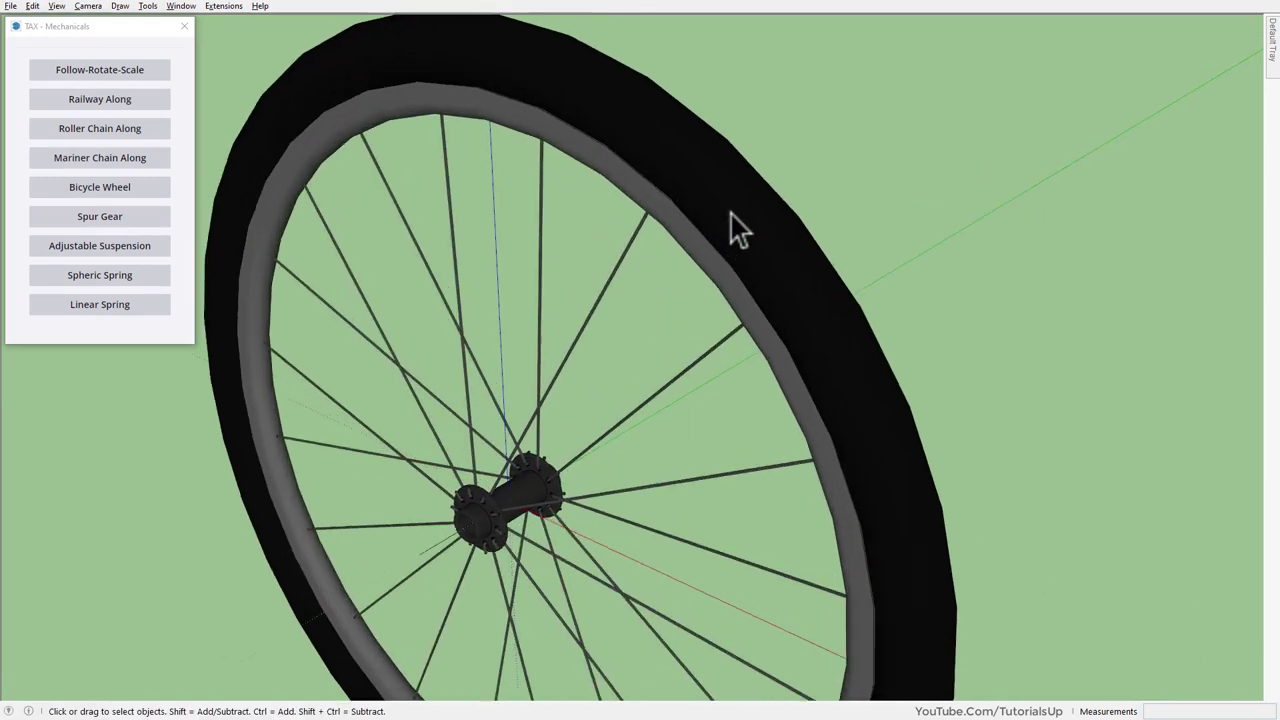
Step: Isolate the wheel hub for a close look, then restore the rim, tyre and spokes
left_click(731, 214)
scroll(731, 214, "down", 1)
scroll(731, 214, "down", 2)
scroll(722, 213, "down", 2)
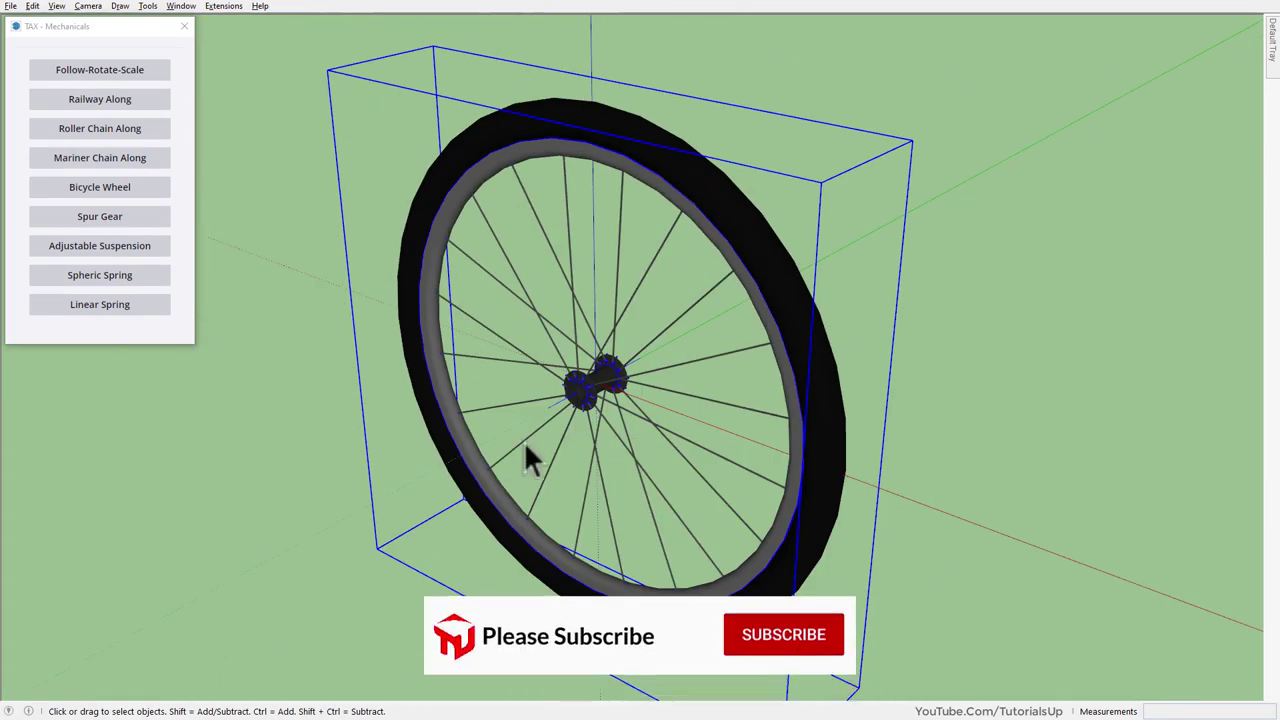
left_click(588, 395)
key("ctrl+z")
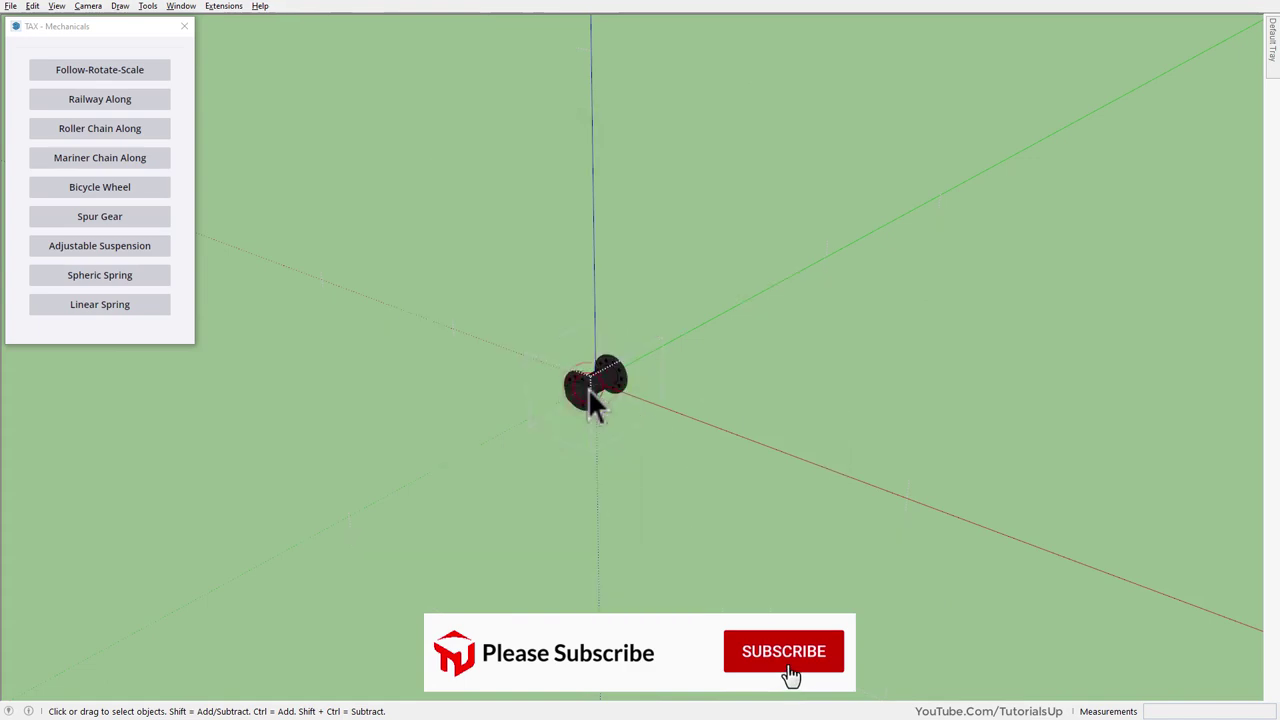
scroll(588, 388, "up", 2)
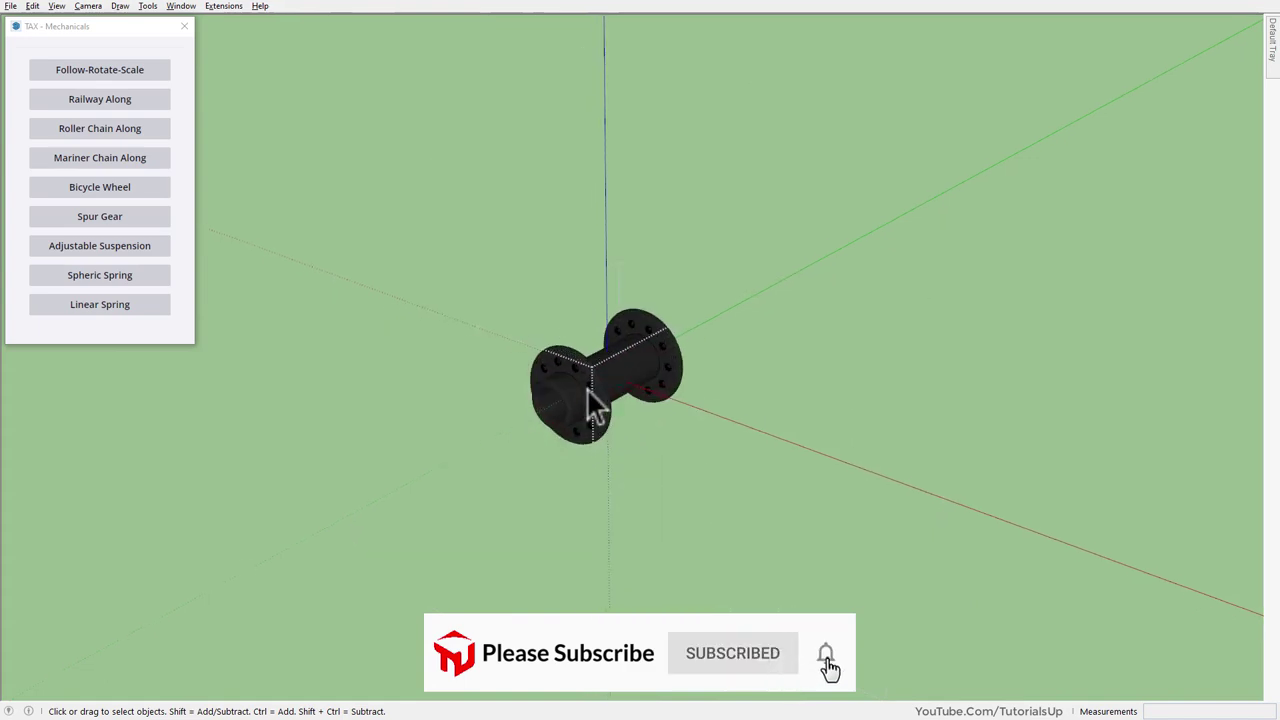
middle_click_drag(586, 387, 737, 380)
key("ctrl+y")
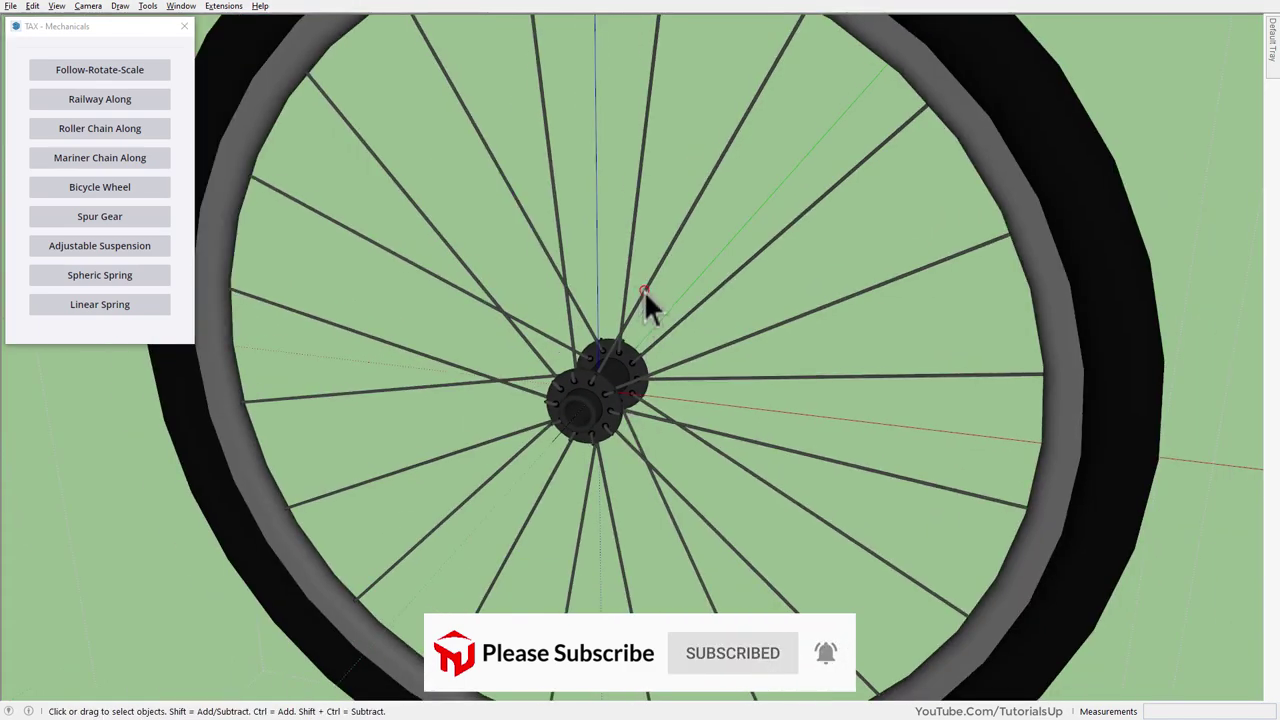
Step: Isolate the wheel rim and view it edge-on and face-on
scroll(644, 290, "down", 3)
middle_click_drag(651, 303, 775, 116)
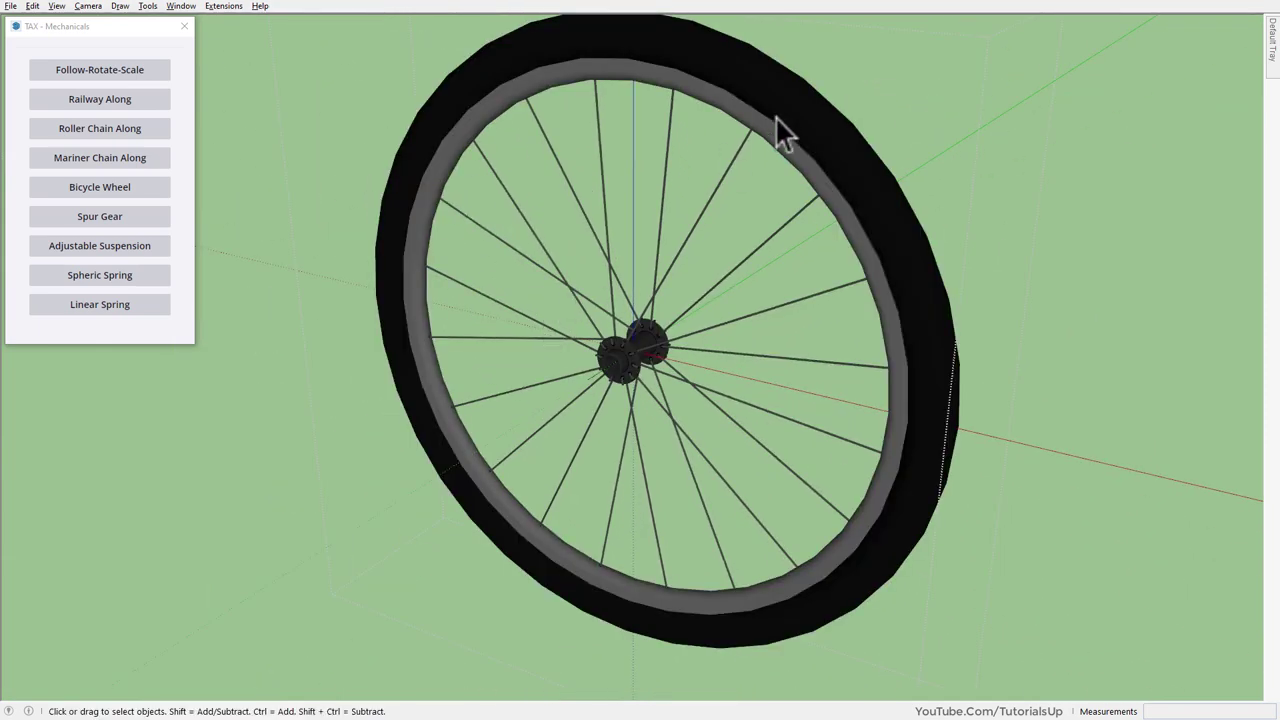
scroll(720, 235, "down", 2)
scroll(760, 205, "up", 3)
double_click(763, 206)
mouse_move(763, 206)
middle_mouse_down()
mouse_move(215, 170)
mouse_move(300, 8)
mouse_move(766, 5)
mouse_move(737, 277)
mouse_move(692, 262)
mouse_move(555, 22)
mouse_move(777, 206)
mouse_move(623, 314)
middle_mouse_up()
scroll(692, 262, "down", 2)
scroll(737, 249, "up", 2)
scroll(734, 274, "up", 2)
scroll(603, 267, "down", 2)
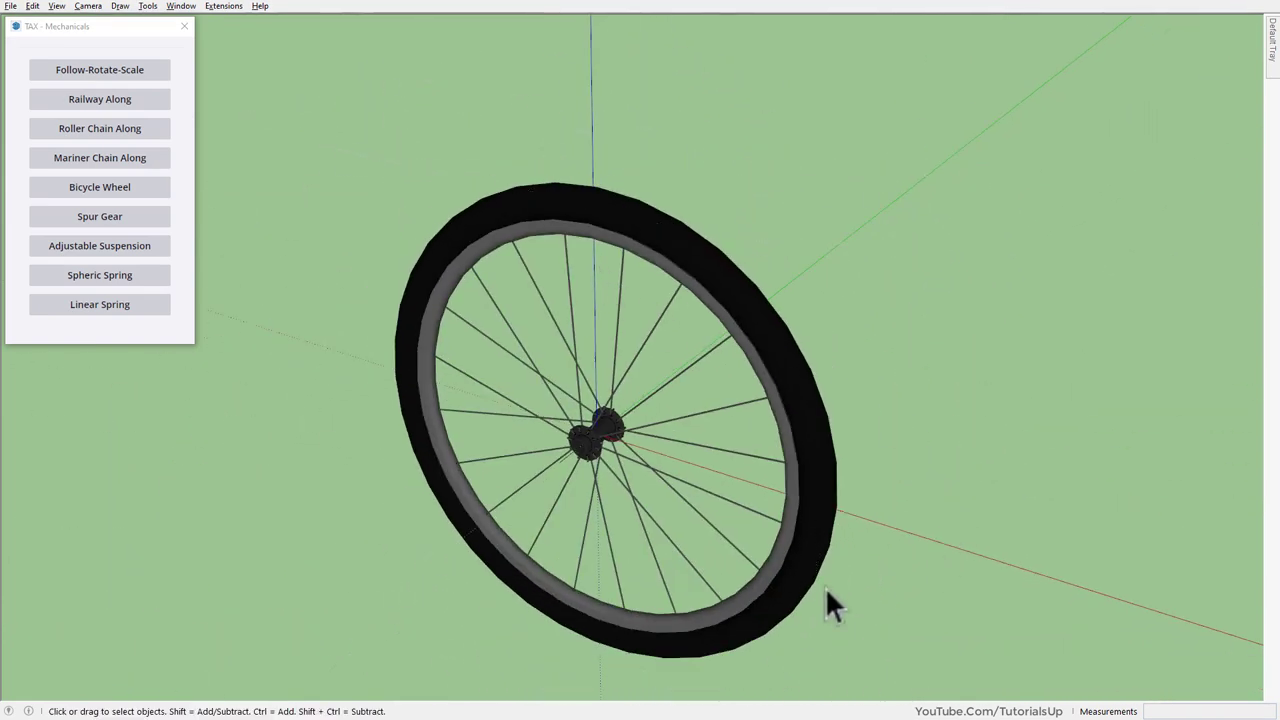
scroll(586, 571, "up", 2)
mouse_move(586, 571)
middle_mouse_down()
mouse_move(1109, 206)
mouse_move(743, 409)
mouse_move(528, 569)
middle_mouse_up()
scroll(574, 407, "down", 2)
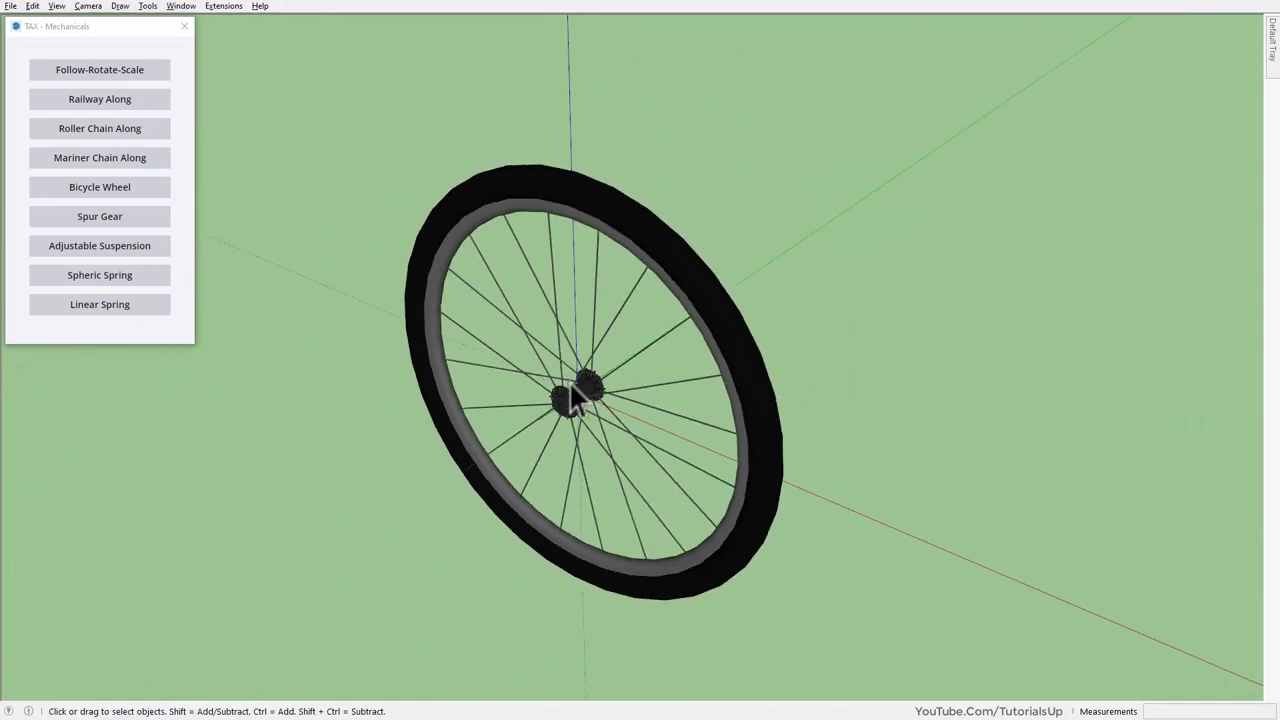
Step: Move the whole wheel to the right of the model origin
left_click(573, 398)
key("m")
left_click(578, 397)
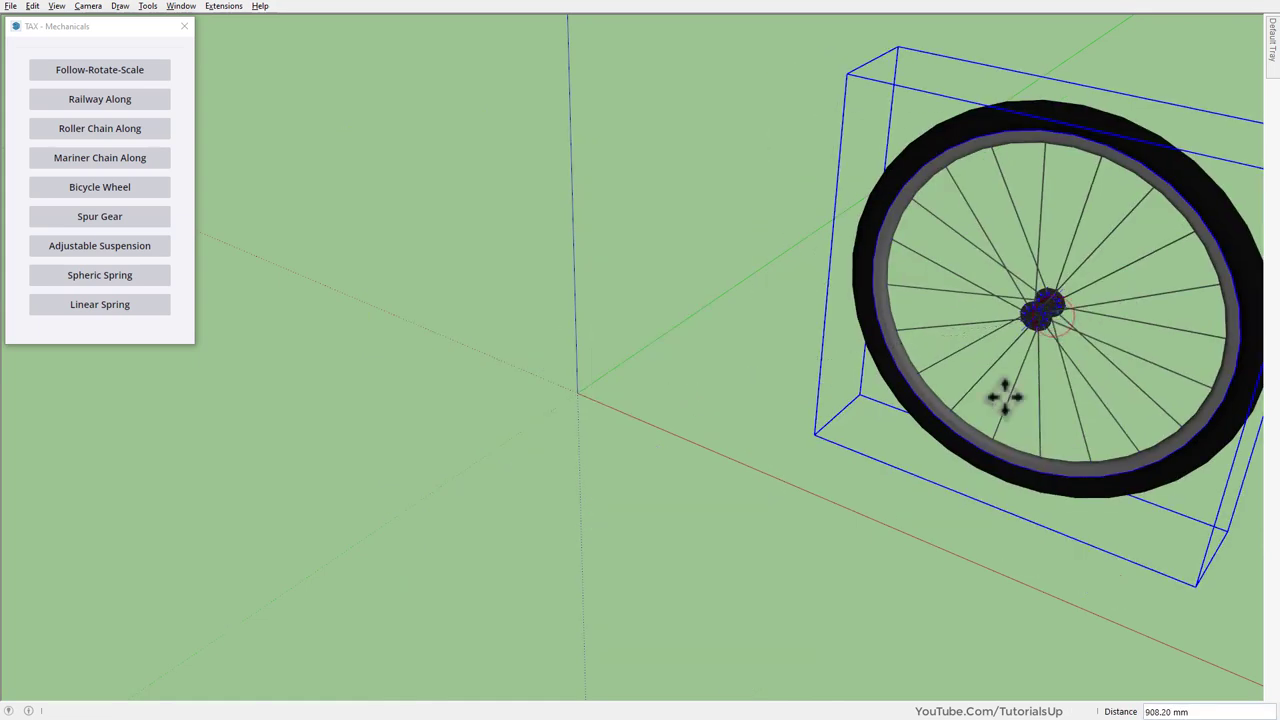
left_click(1005, 397)
key("space")
left_click(942, 534)
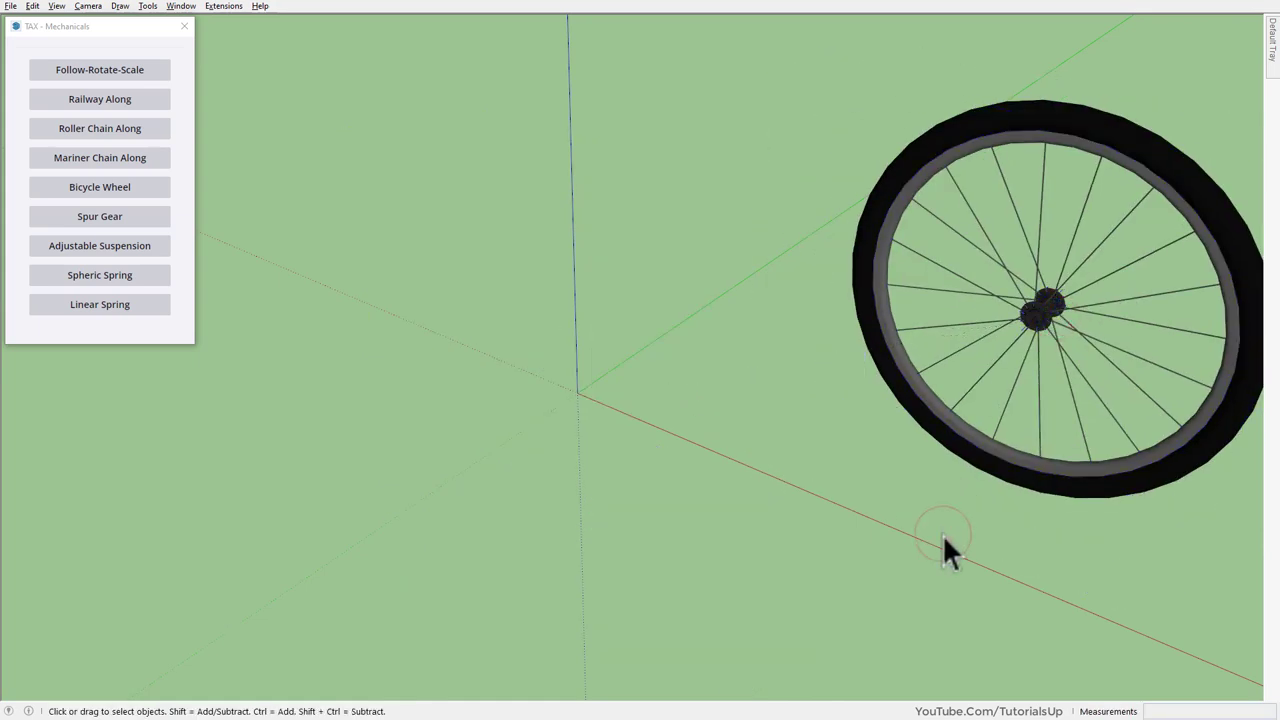
Step: Reopen the wheel parameters and review detail 36, 647 mm rim, 2.50 mm spokes, 100 mm hub width
left_click(126, 188)
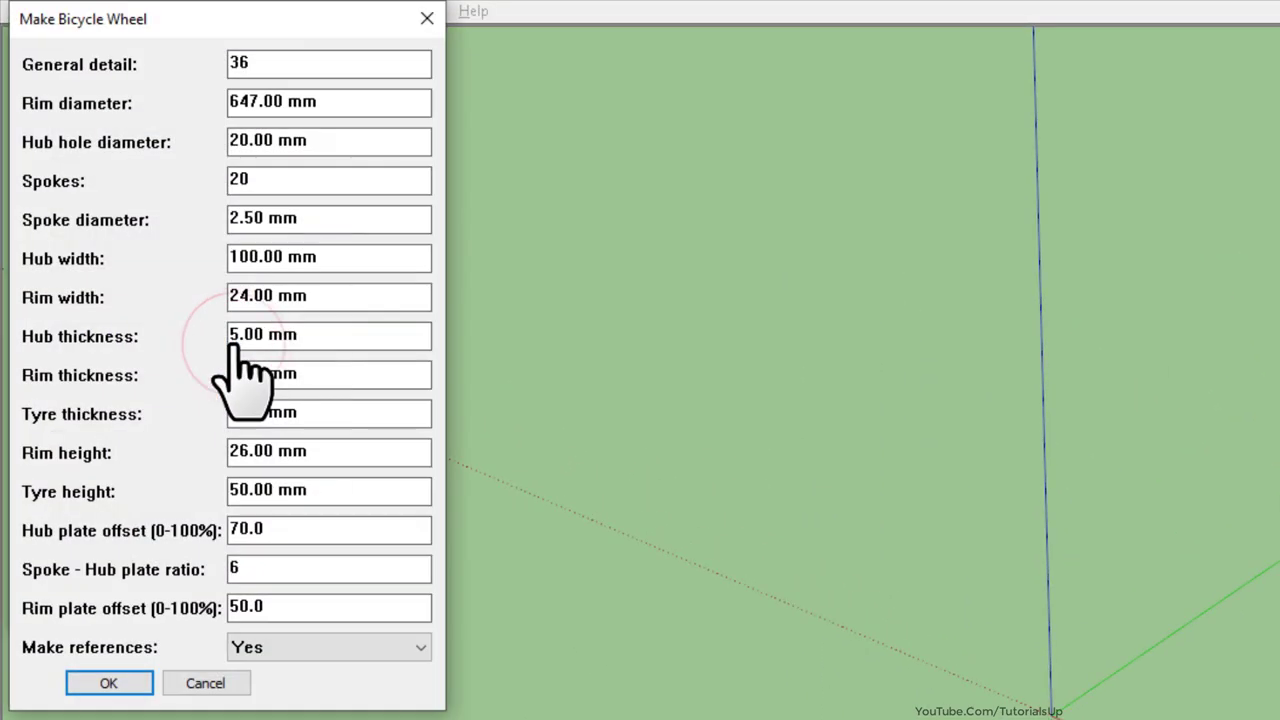
double_click(312, 62)
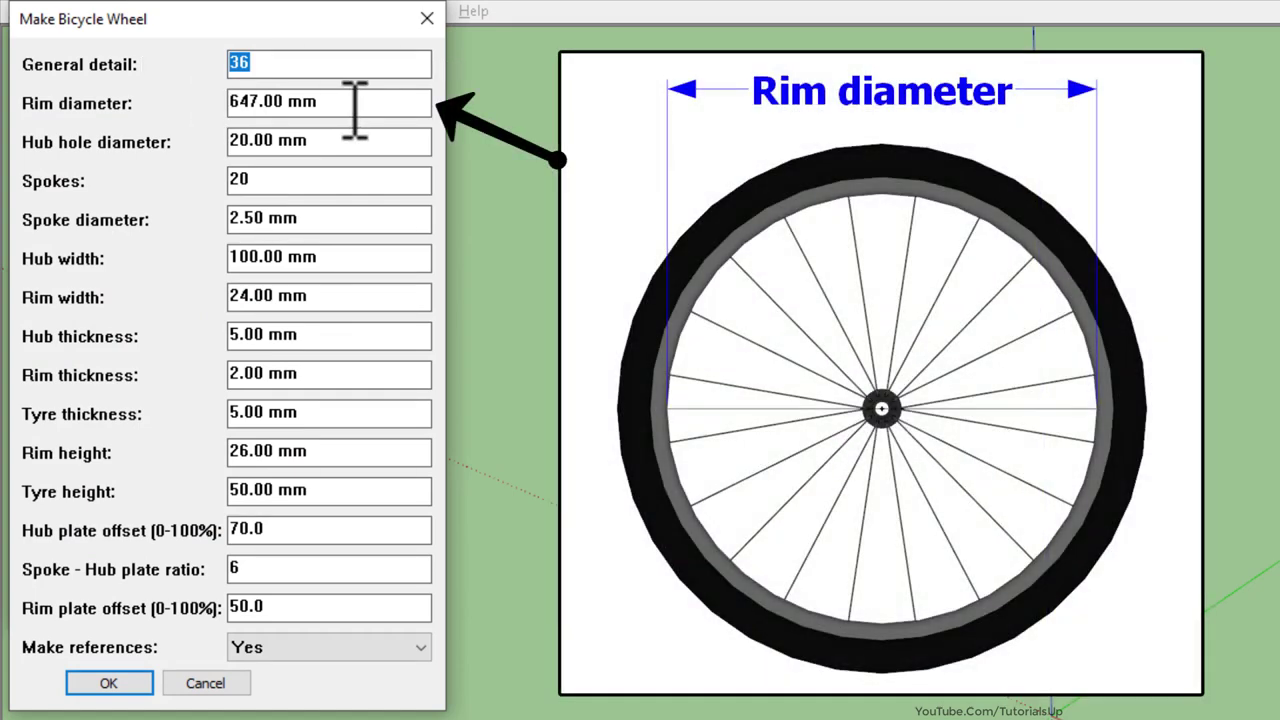
left_click_drag(356, 110, 124, 115)
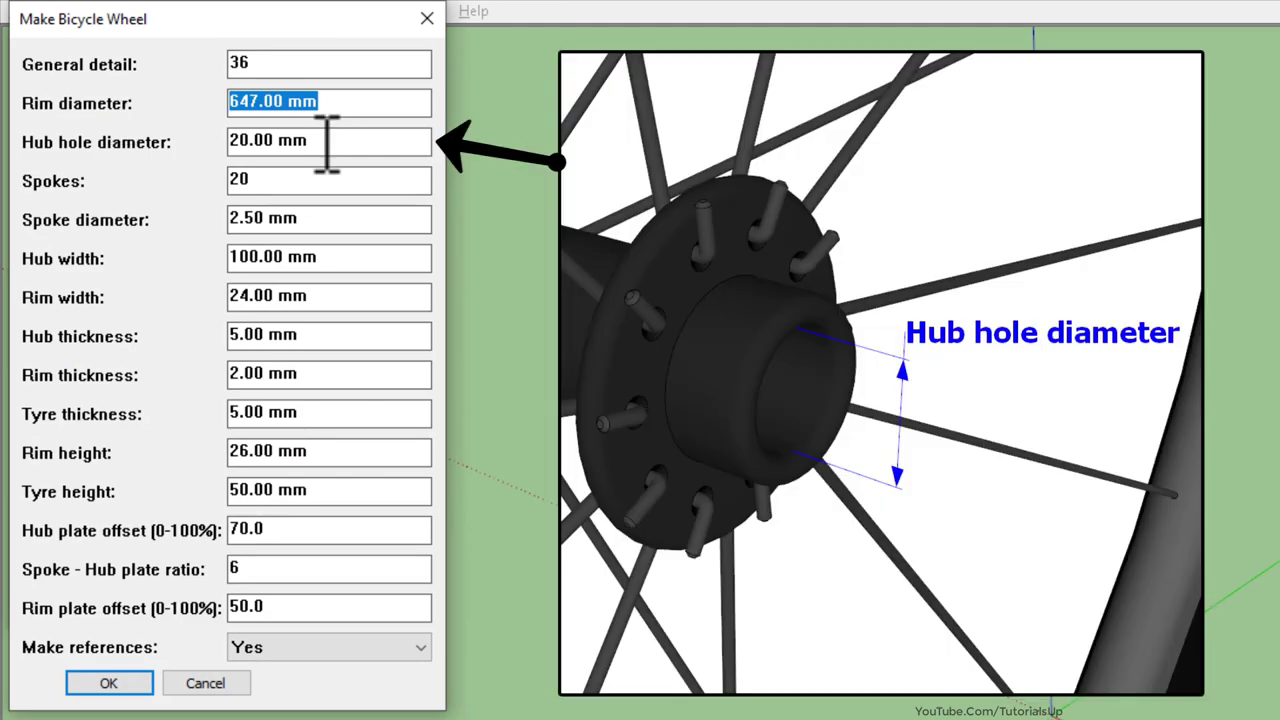
left_click_drag(328, 140, 157, 142)
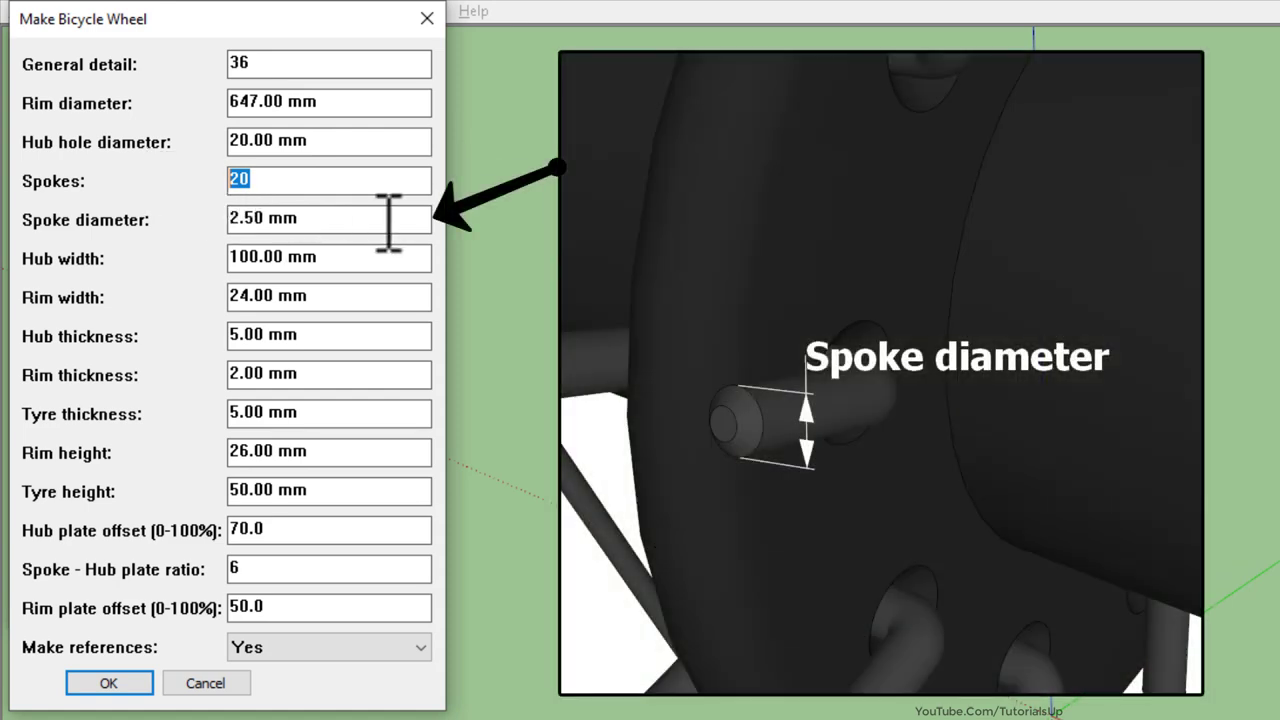
left_click_drag(357, 222, 170, 222)
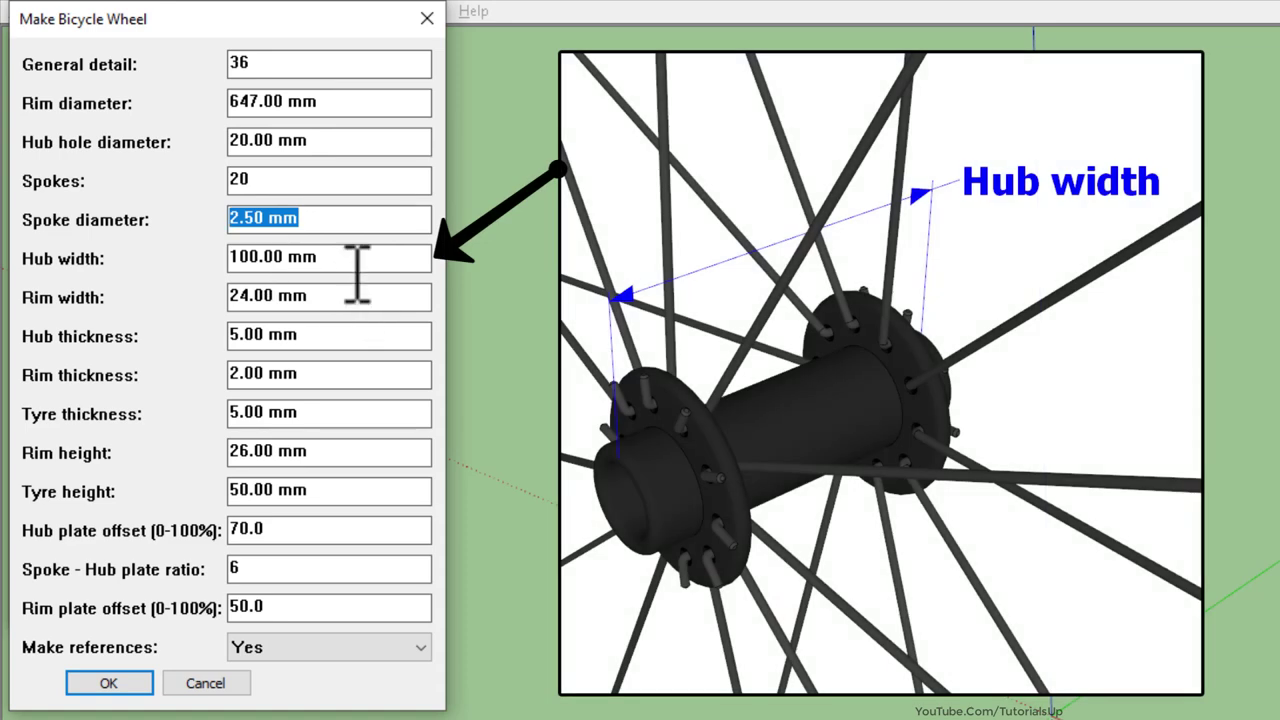
left_click_drag(357, 258, 137, 258)
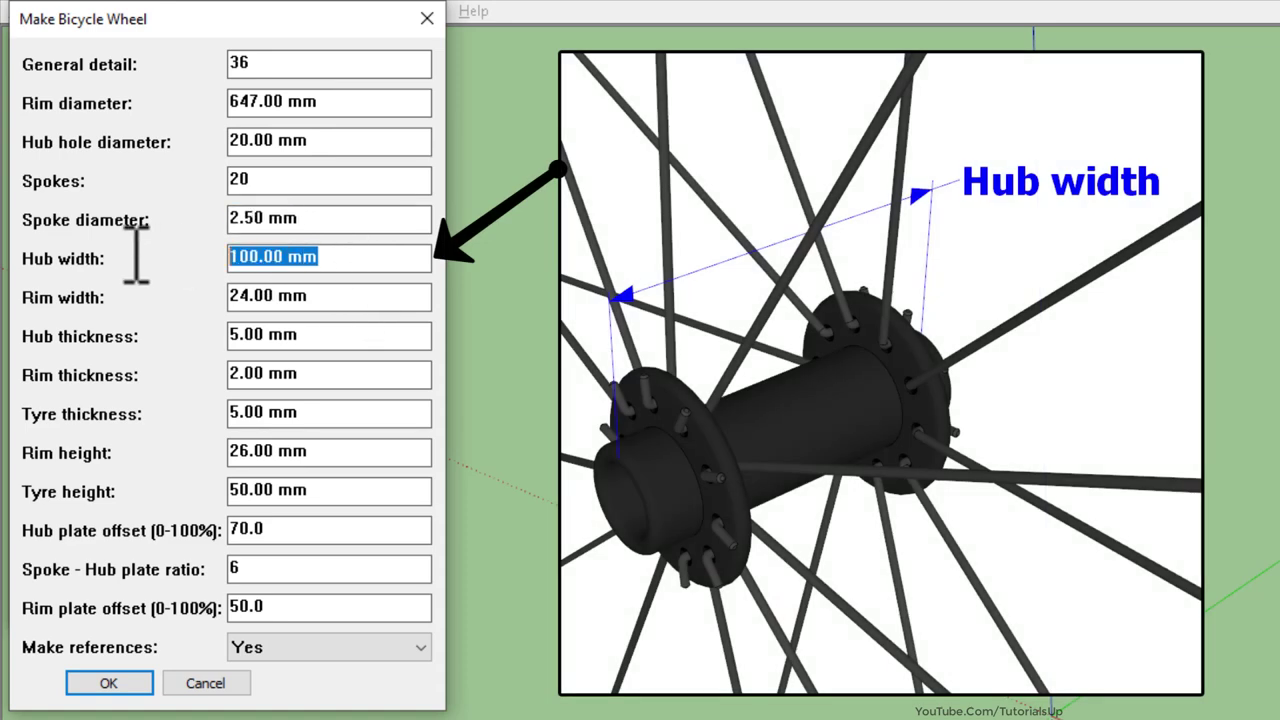
key("Tab")
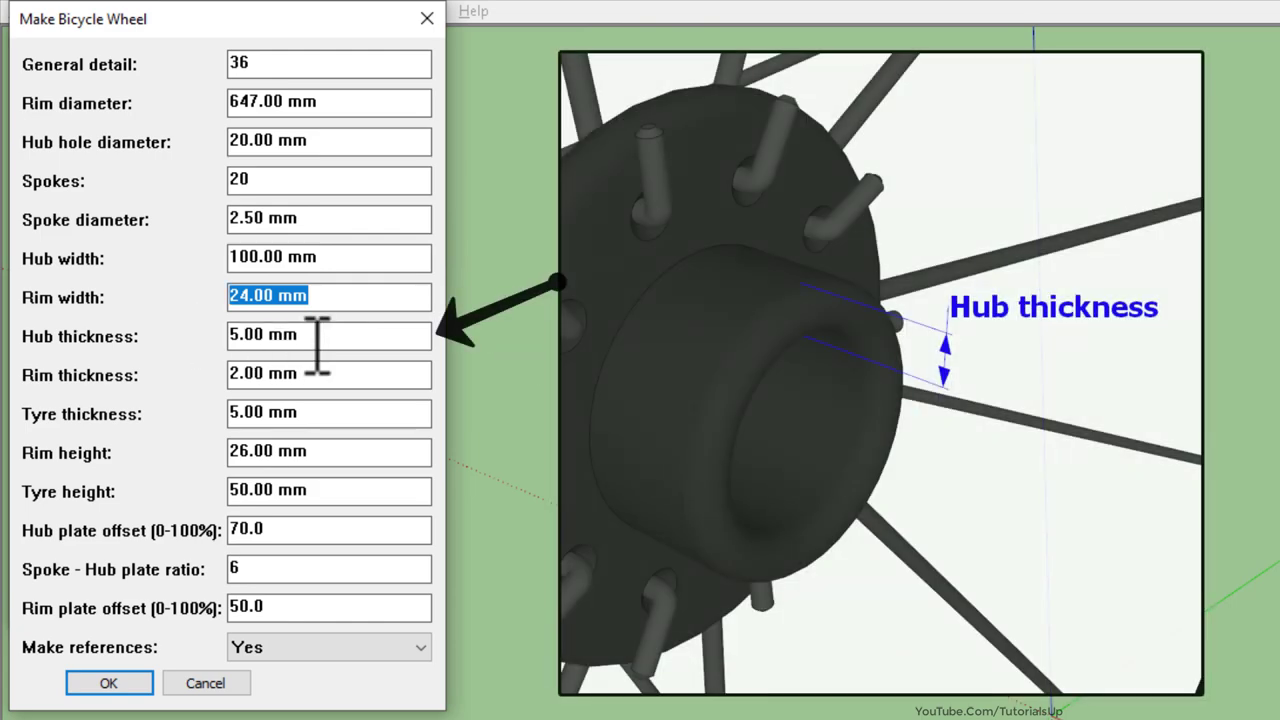
Step: Review hub thickness 5 mm, rim thickness 2 mm, tyre thickness 5 mm, rim height 26 mm, and the references option
left_click_drag(320, 336, 210, 336)
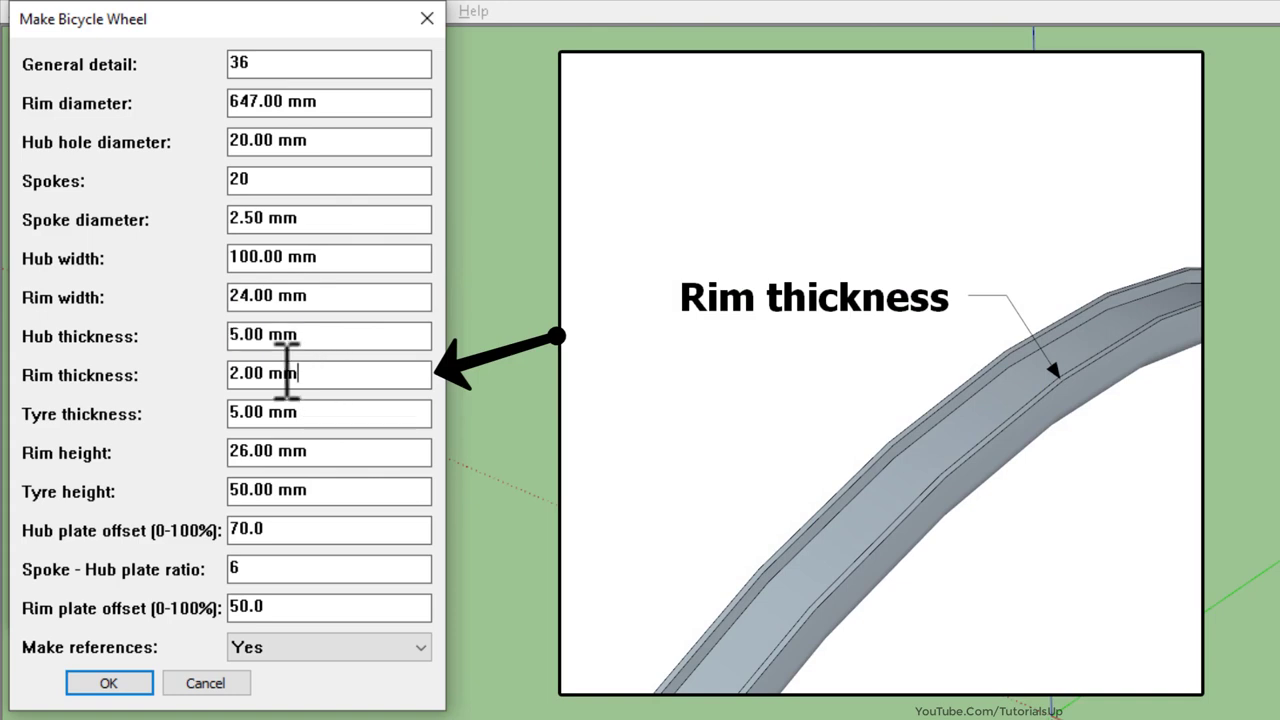
left_click_drag(318, 373, 205, 372)
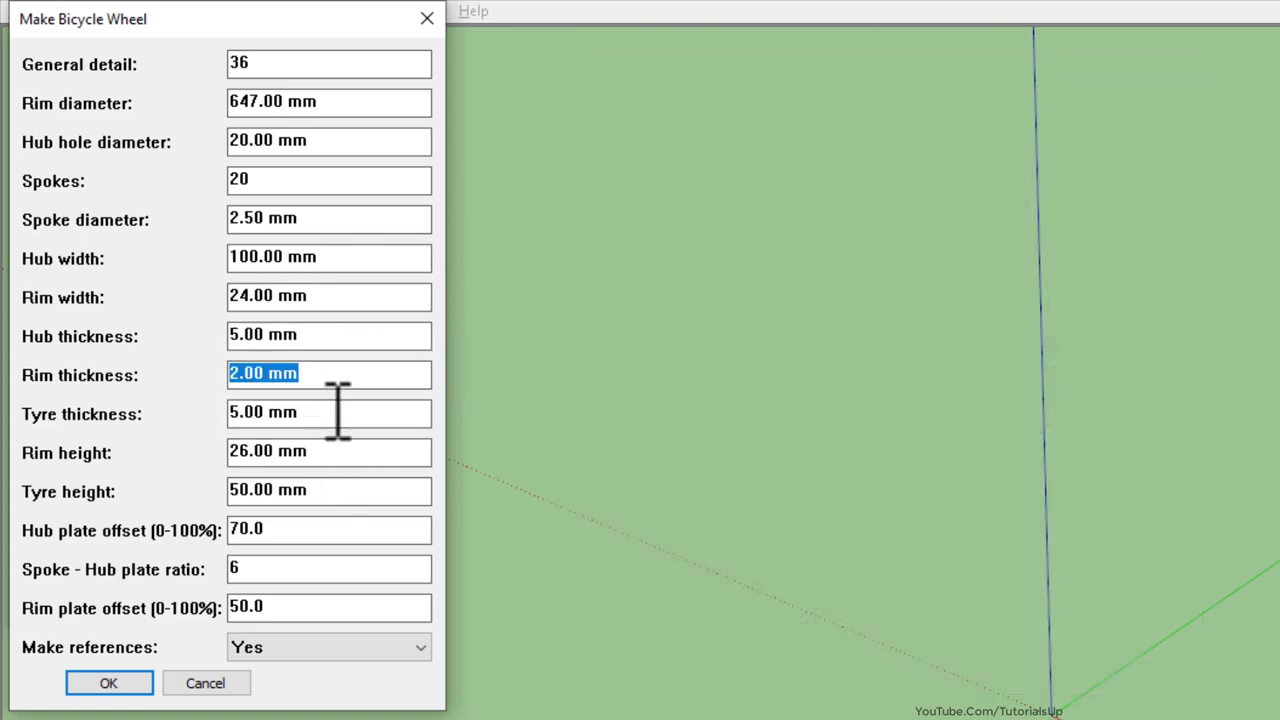
left_click_drag(337, 411, 198, 392)
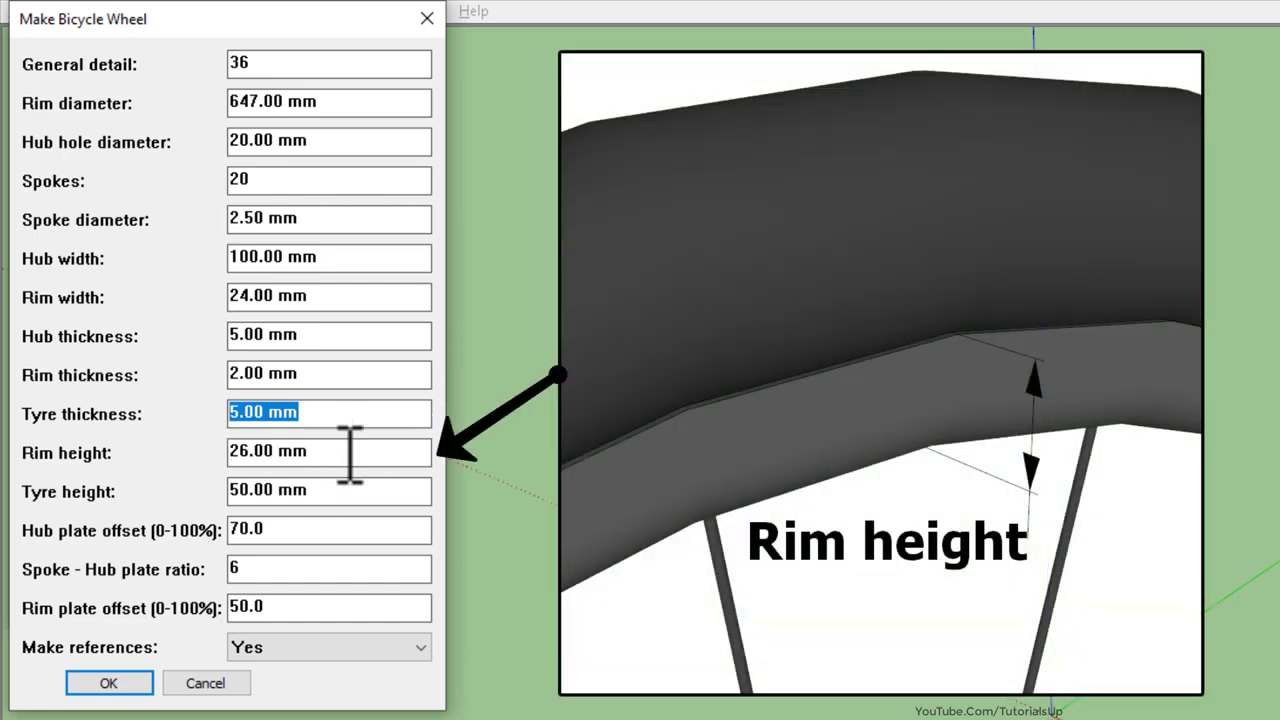
left_click_drag(350, 455, 117, 435)
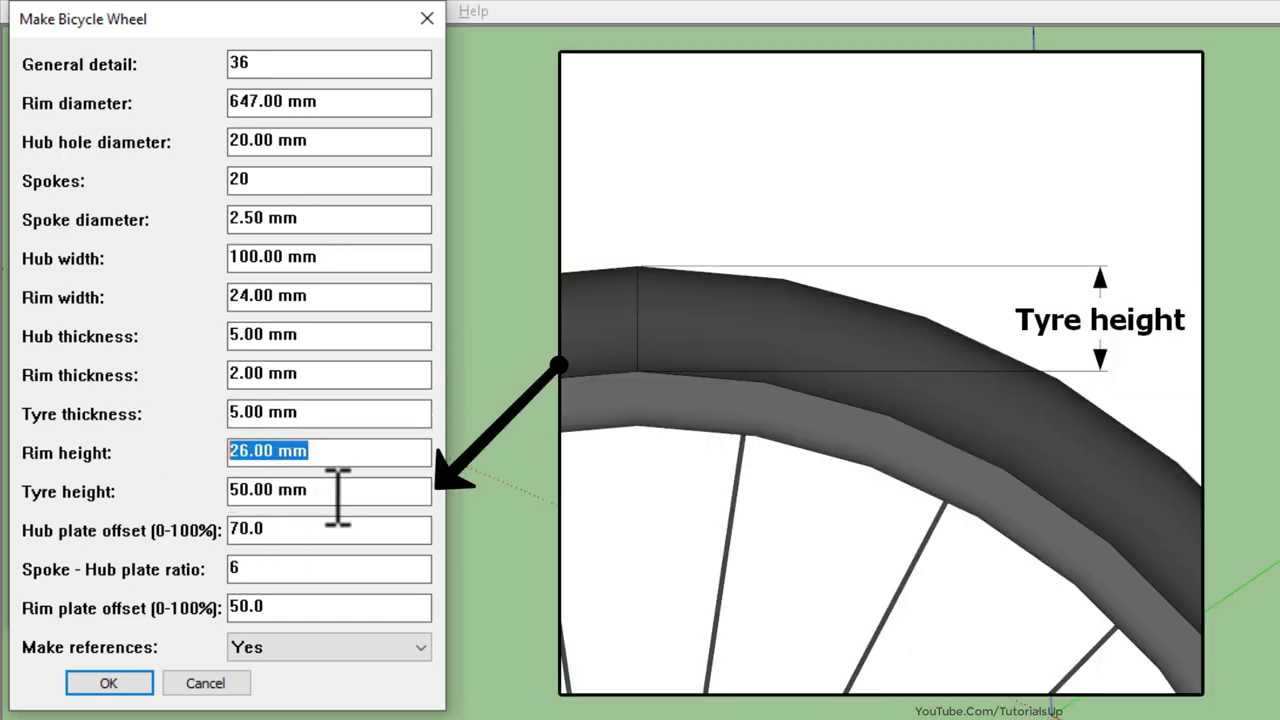
left_click_drag(337, 491, 219, 480)
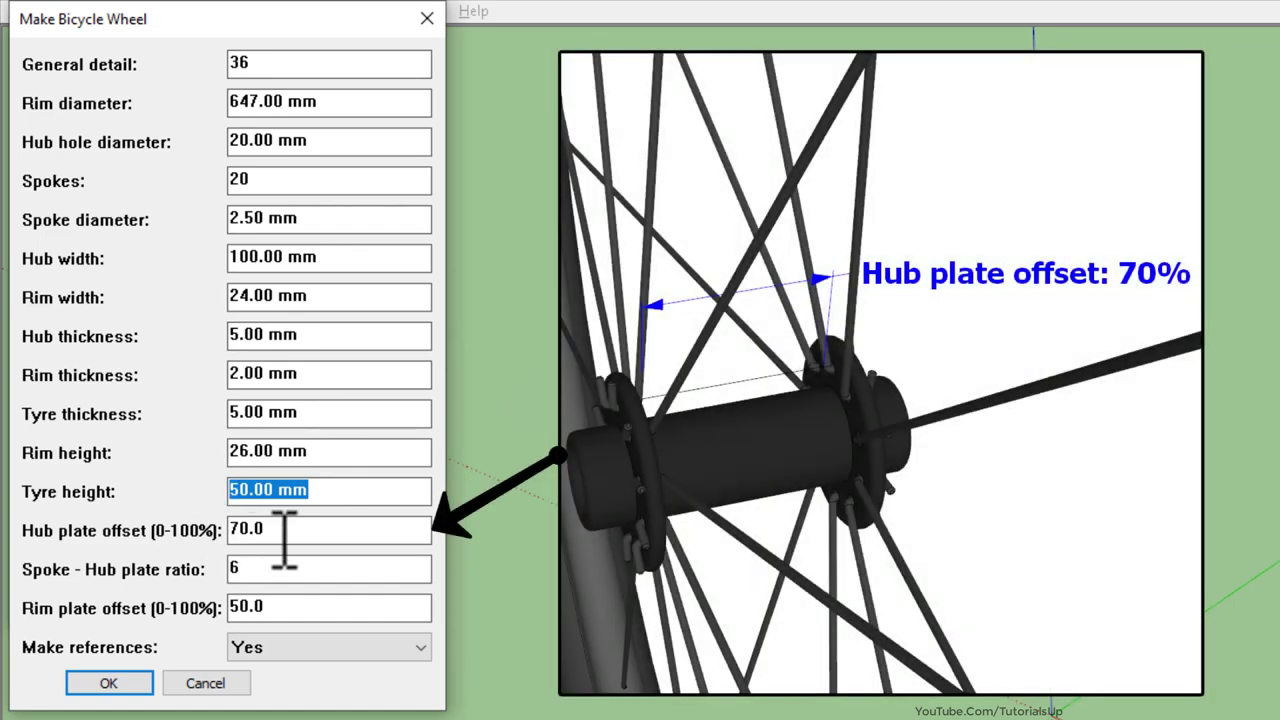
left_click(285, 530)
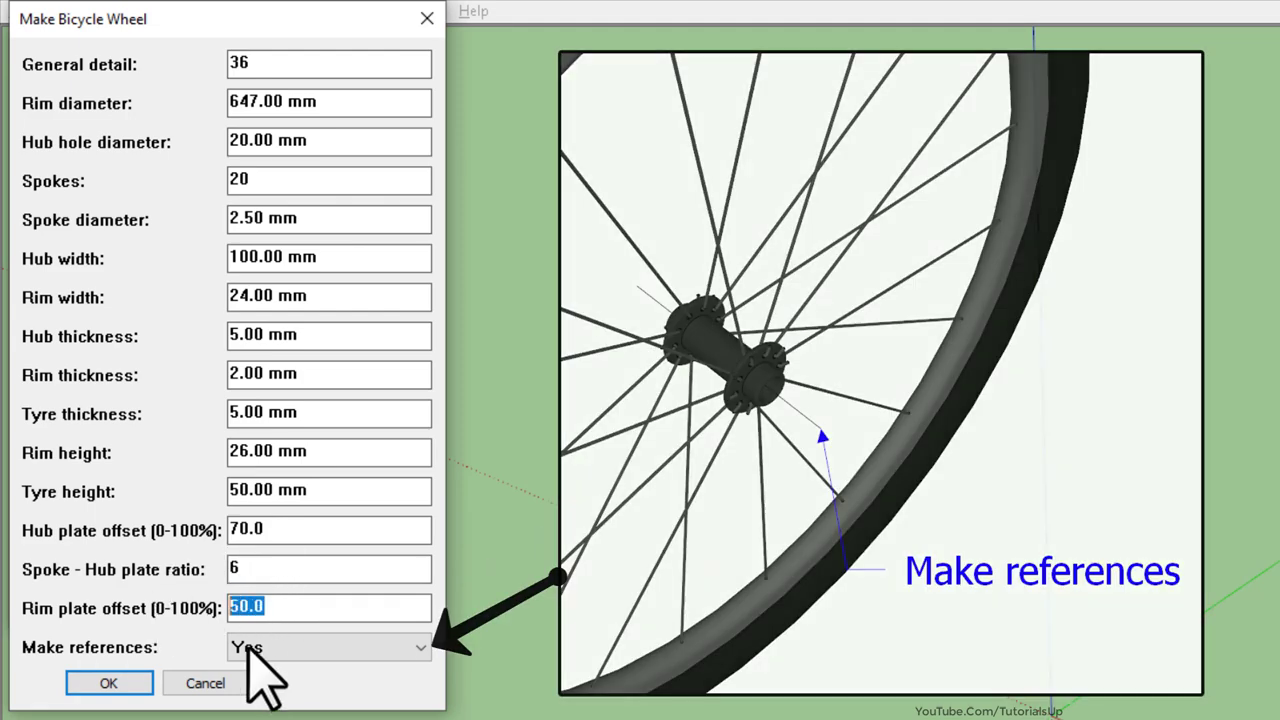
left_click(290, 648)
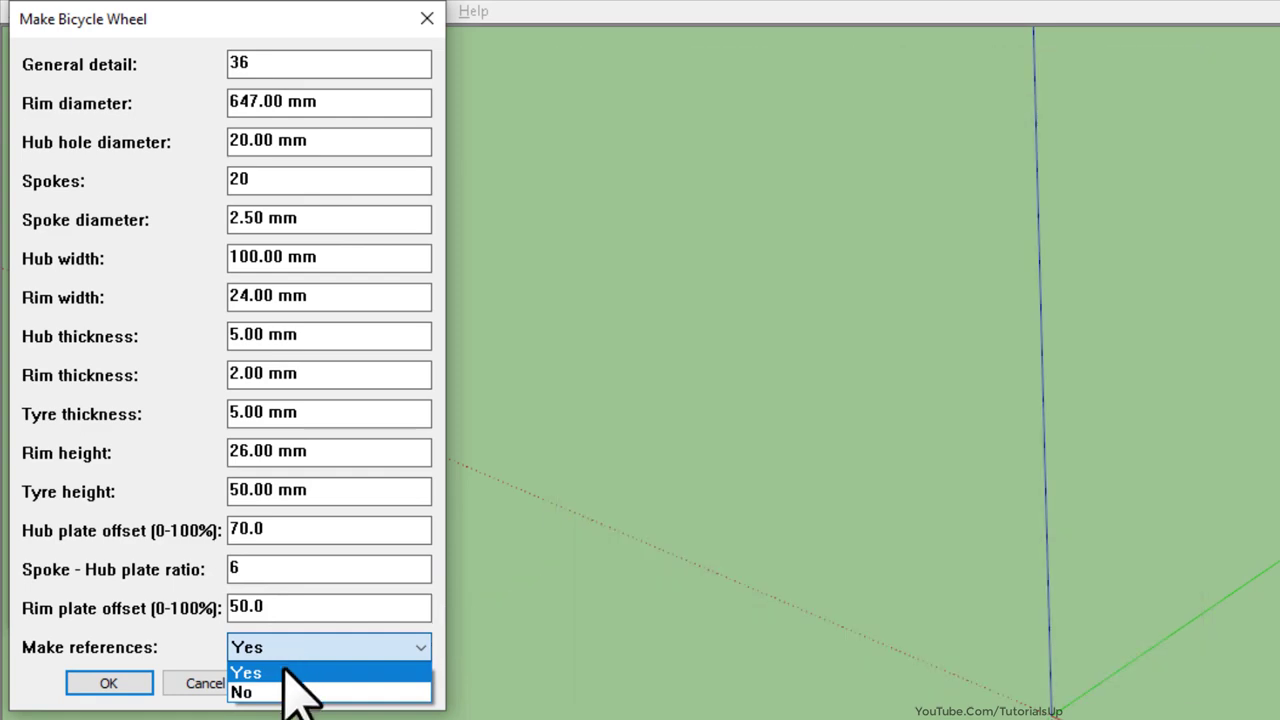
Step: Keep references set to Yes and generate the second bicycle wheel
left_click(285, 671)
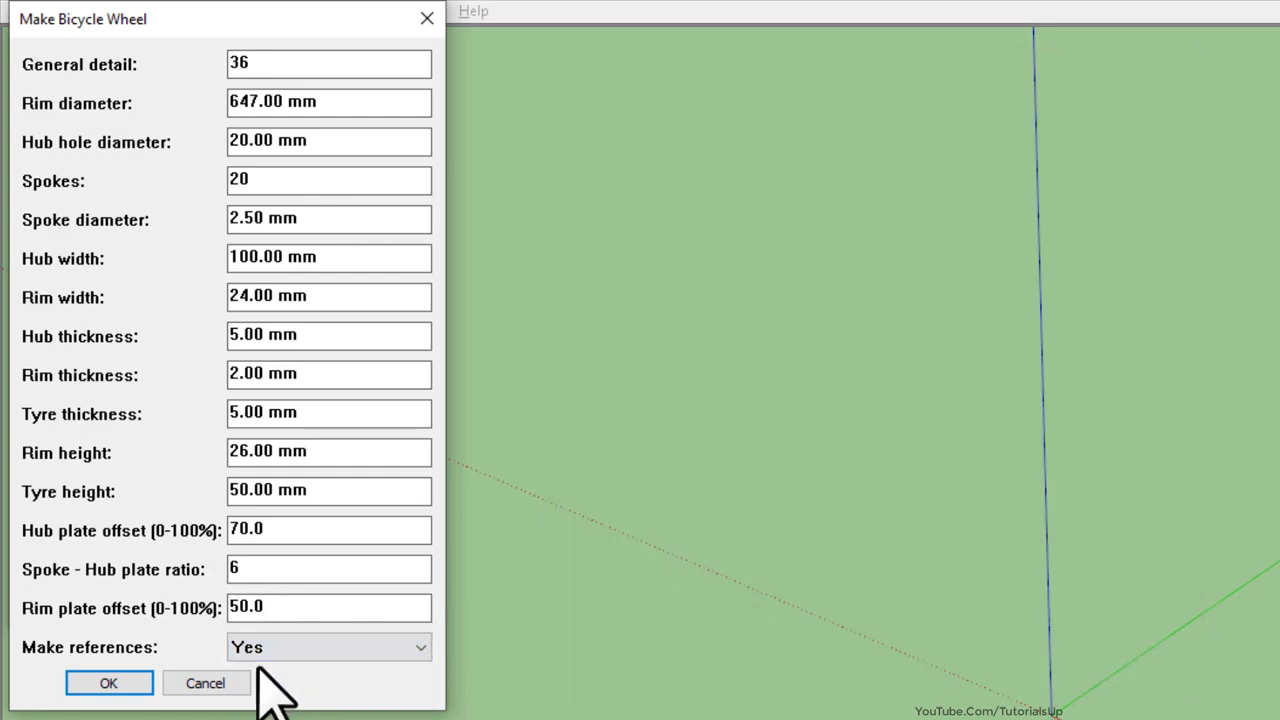
left_click(100, 683)
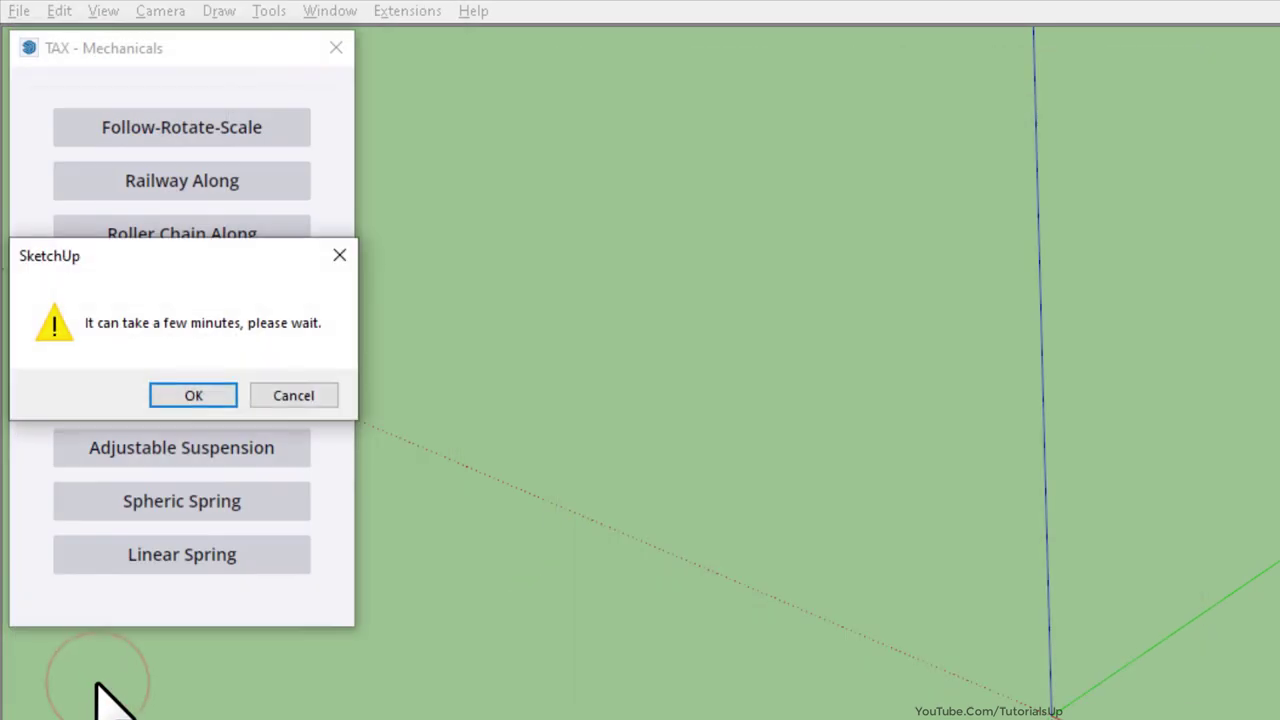
left_click(192, 394)
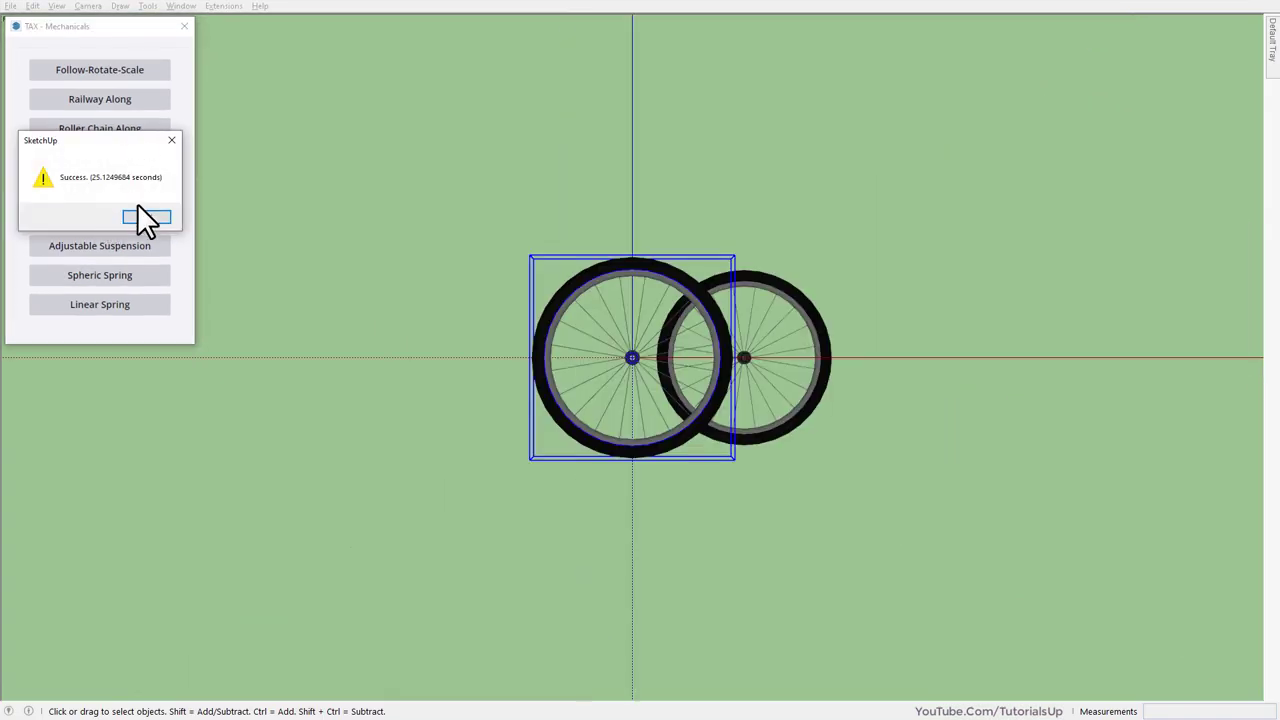
left_click(146, 217)
Step: Orbit and zoom to view both wheels side by side in perspective
left_click(278, 259)
middle_click_drag(285, 265, 497, 345)
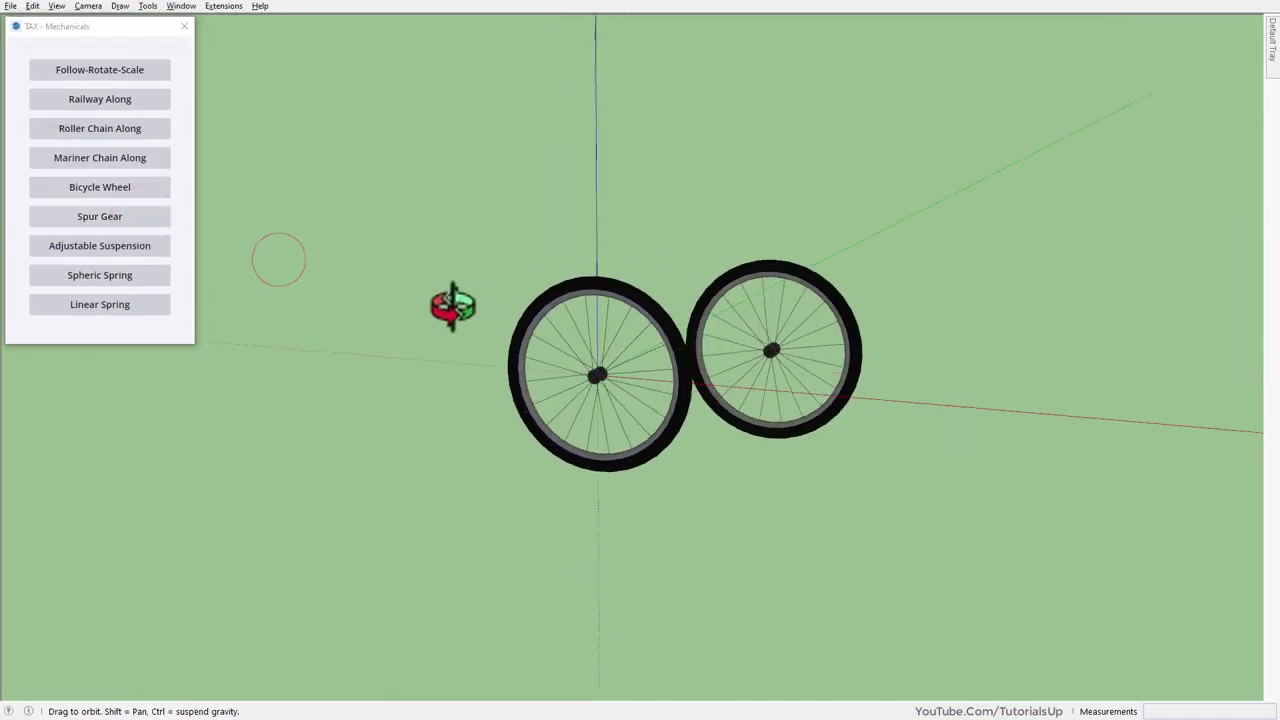
scroll(640, 355, "up", 3)
scroll(1100, 300, "up", 2)
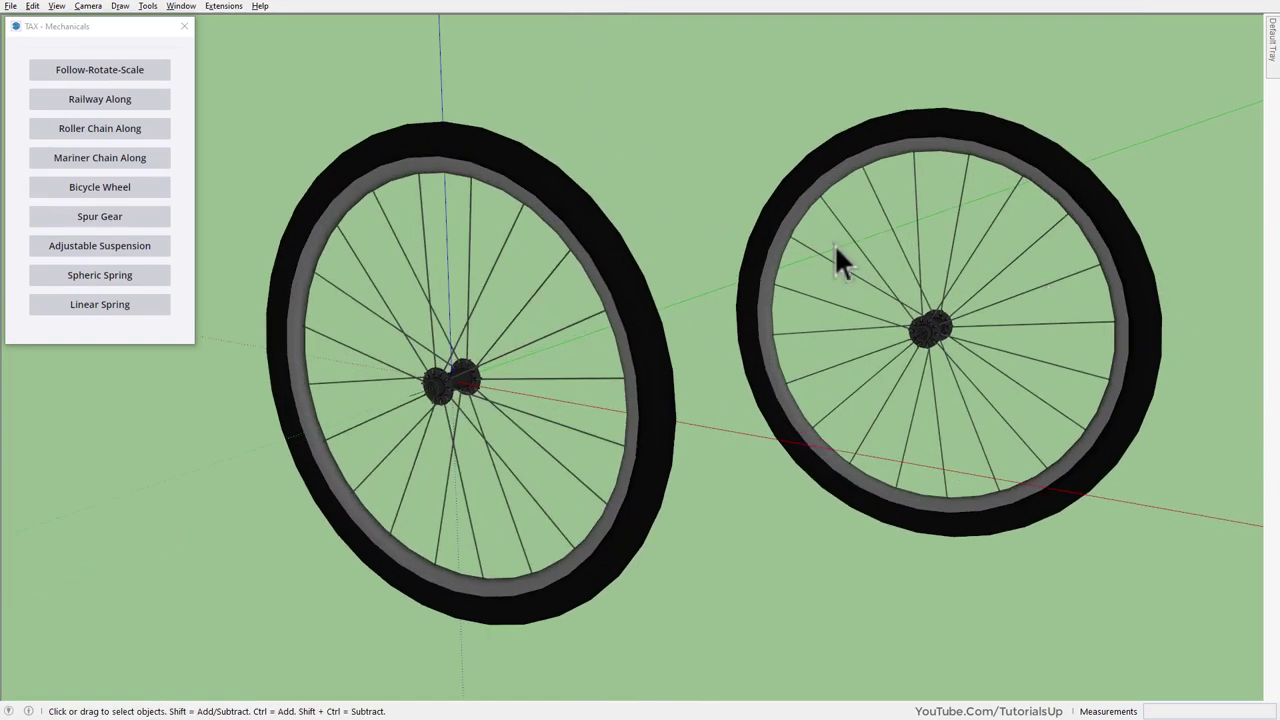
mouse_move(835, 247)
middle_mouse_down()
mouse_move(794, 494)
mouse_move(803, 291)
mouse_move(809, 333)
middle_mouse_up()
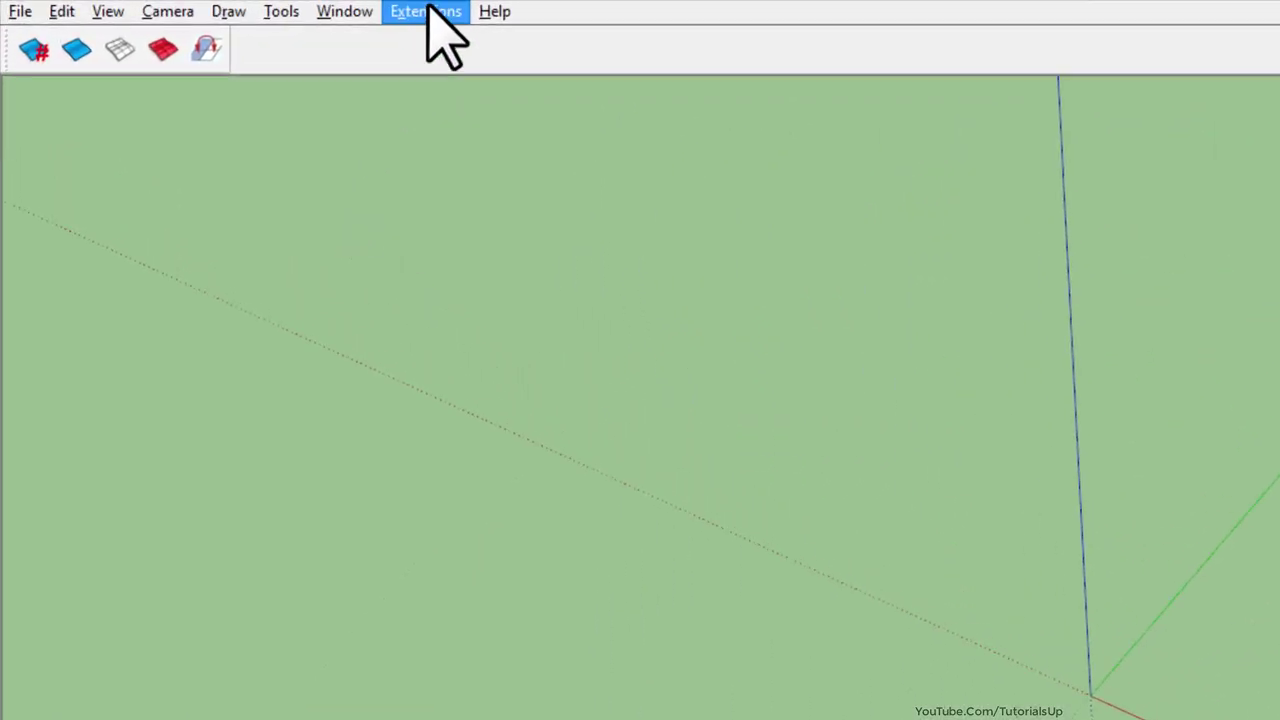
Step: Generate a default spur gear from the TAX Mechanicals panel
left_click(437, 14)
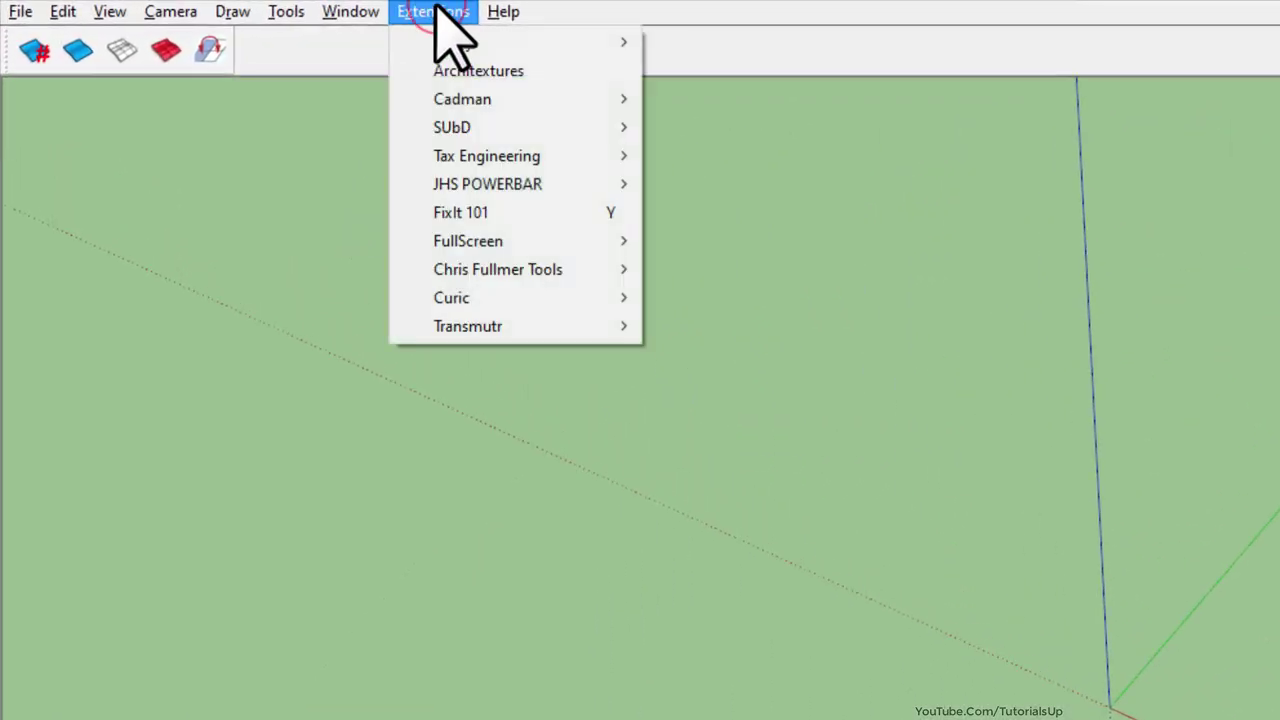
mouse_move(487, 156)
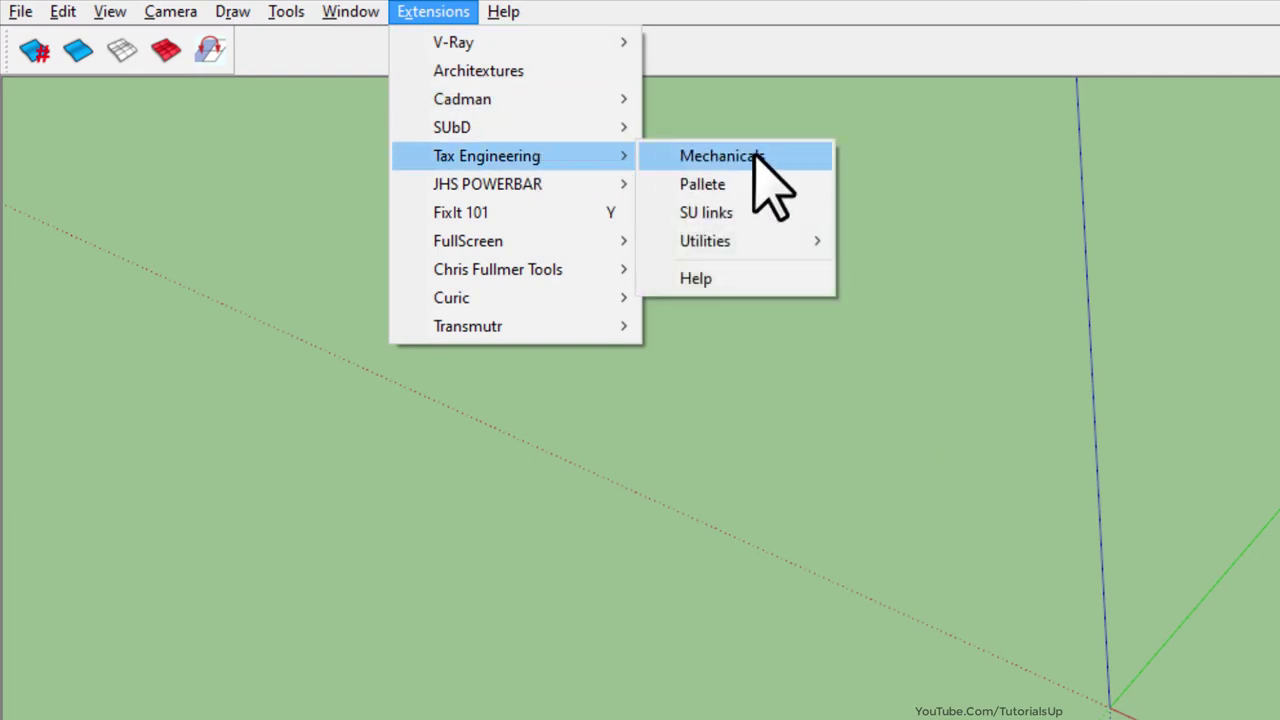
left_click(756, 157)
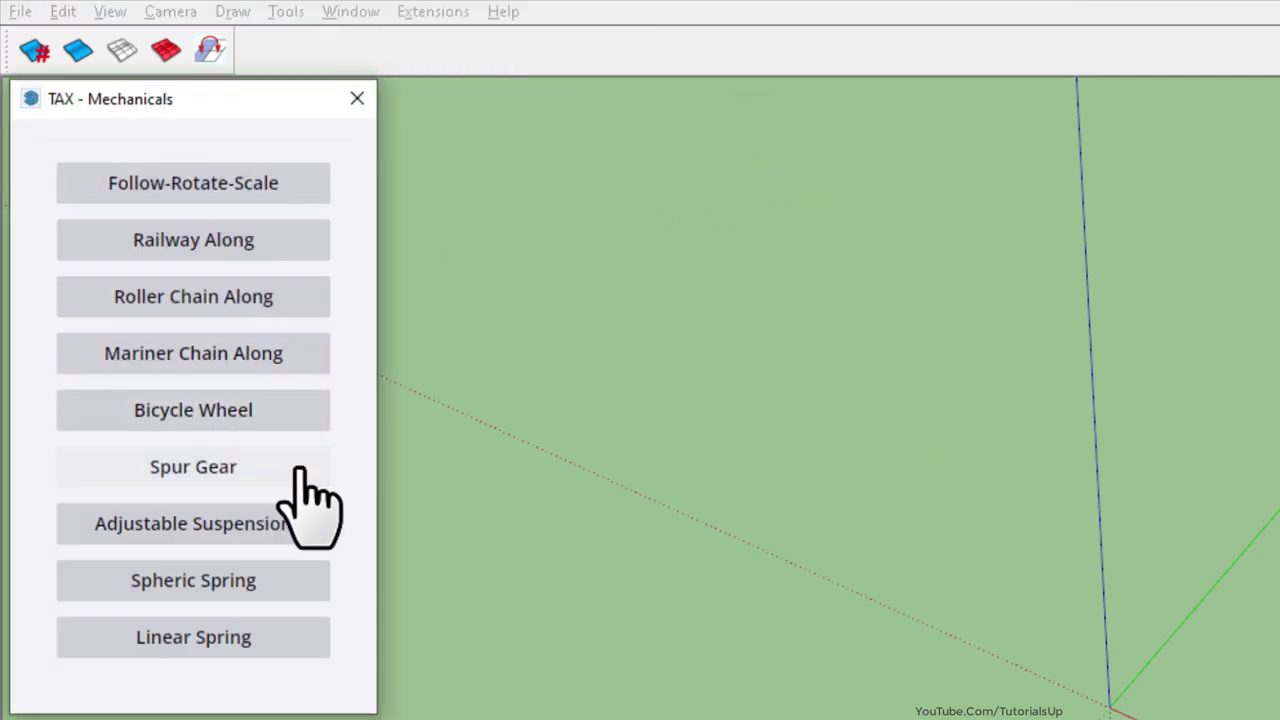
left_click(300, 468)
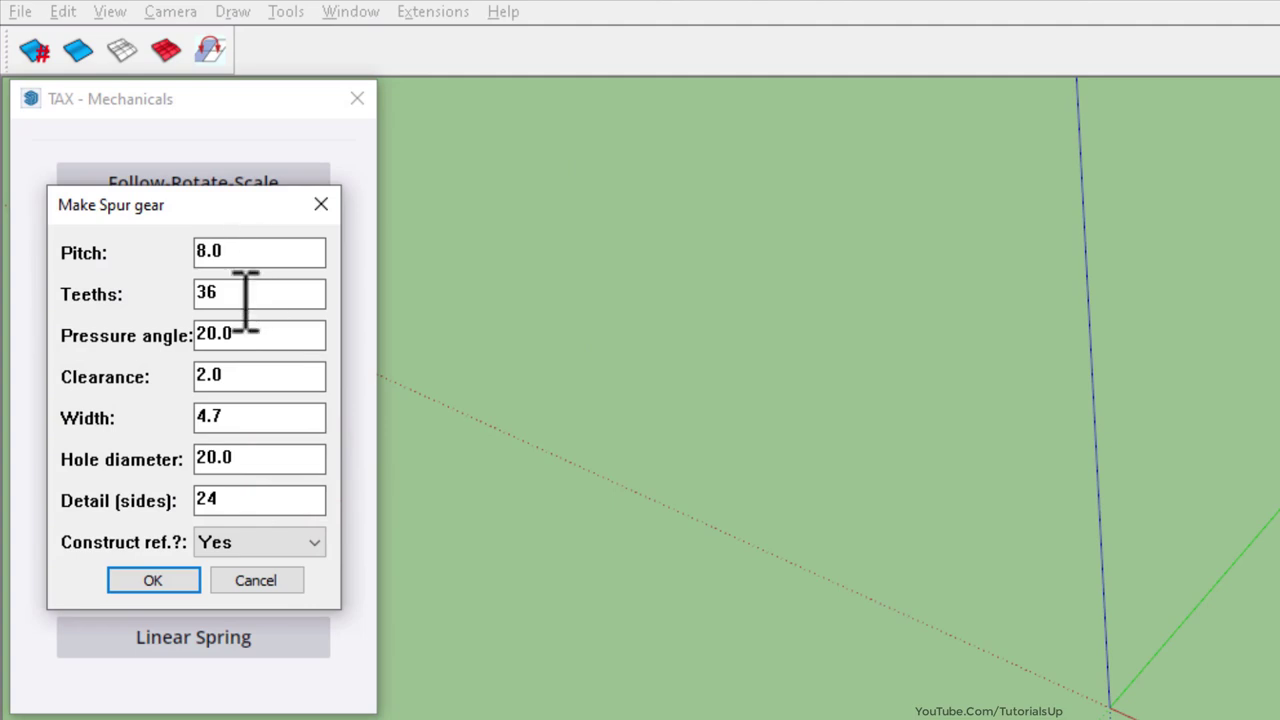
left_click(153, 580)
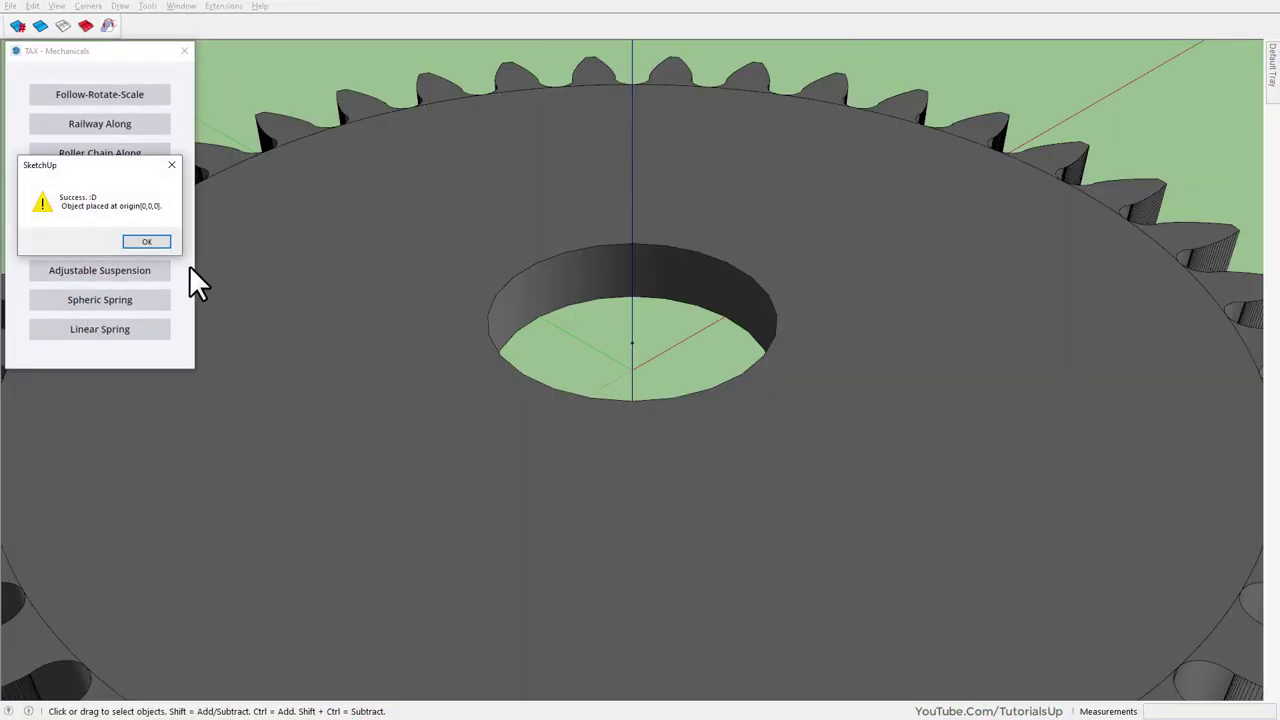
left_click(150, 241)
Step: Inspect the gear teeth from above and close up, hiding the gear's dense edge lines
scroll(660, 335, "down", 5)
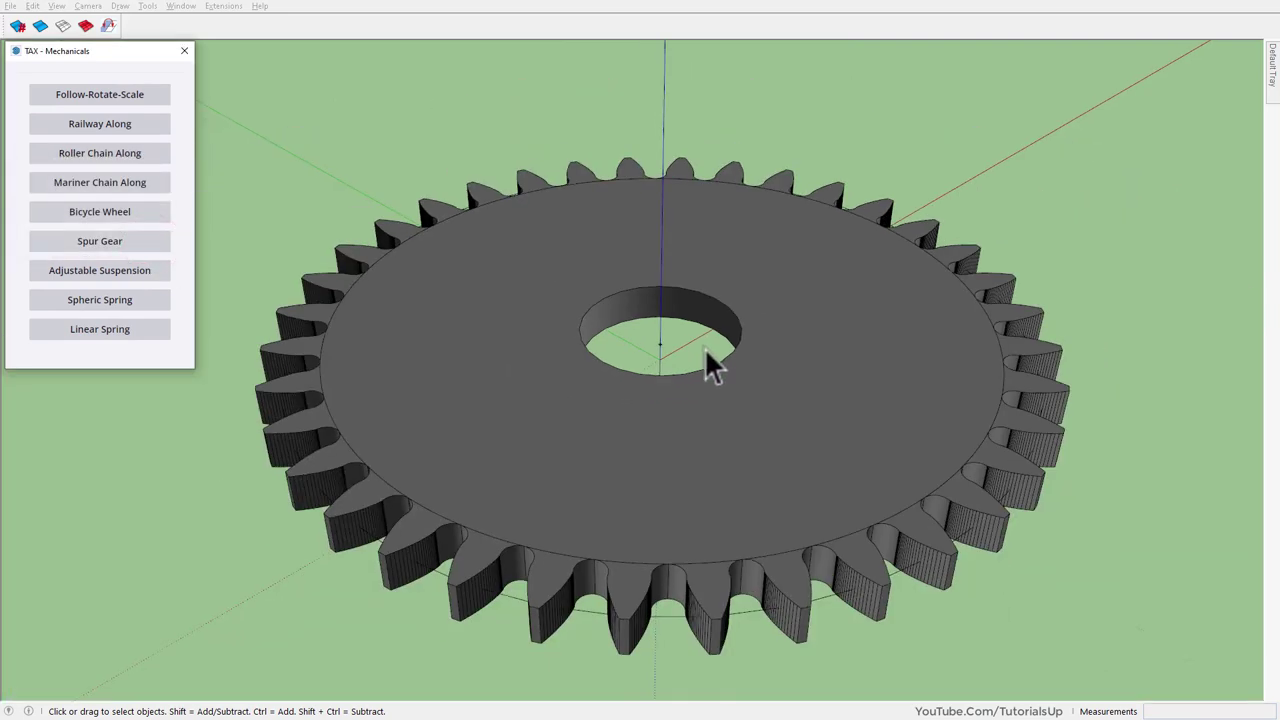
mouse_move(704, 347)
middle_mouse_down()
mouse_move(510, 385)
mouse_move(742, 501)
middle_mouse_up()
scroll(730, 570, "up", 5)
mouse_move(720, 638)
middle_mouse_down()
mouse_move(471, 514)
mouse_move(416, 337)
mouse_move(600, 471)
mouse_move(814, 363)
mouse_move(1089, 371)
mouse_move(1134, 491)
middle_mouse_up()
triple_click(644, 428)
left_click(40, 26)
Step: Orbit around the gear to look into its 20 mm centre hole
scroll(852, 459, "down", 5)
middle_click_drag(852, 459, 766, 449)
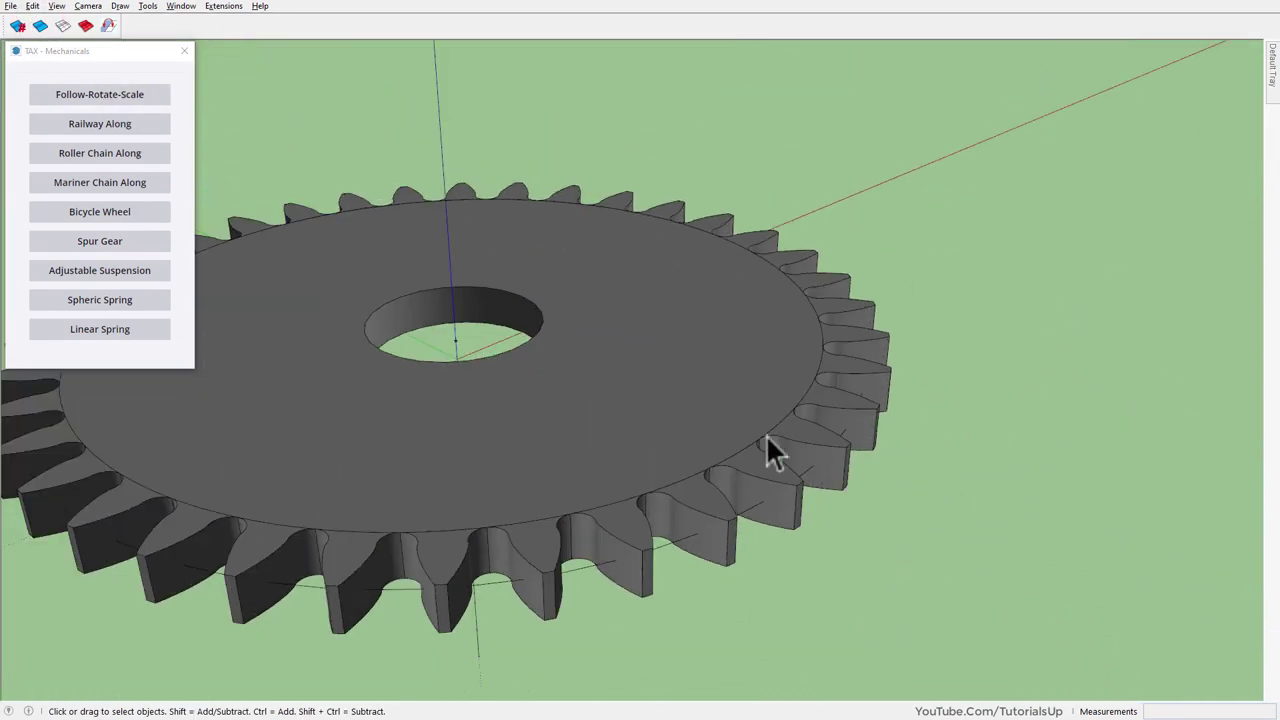
scroll(371, 363, "up", 5)
middle_click_drag(371, 363, 362, 492)
scroll(362, 492, "down", 3)
scroll(626, 303, "down", 3)
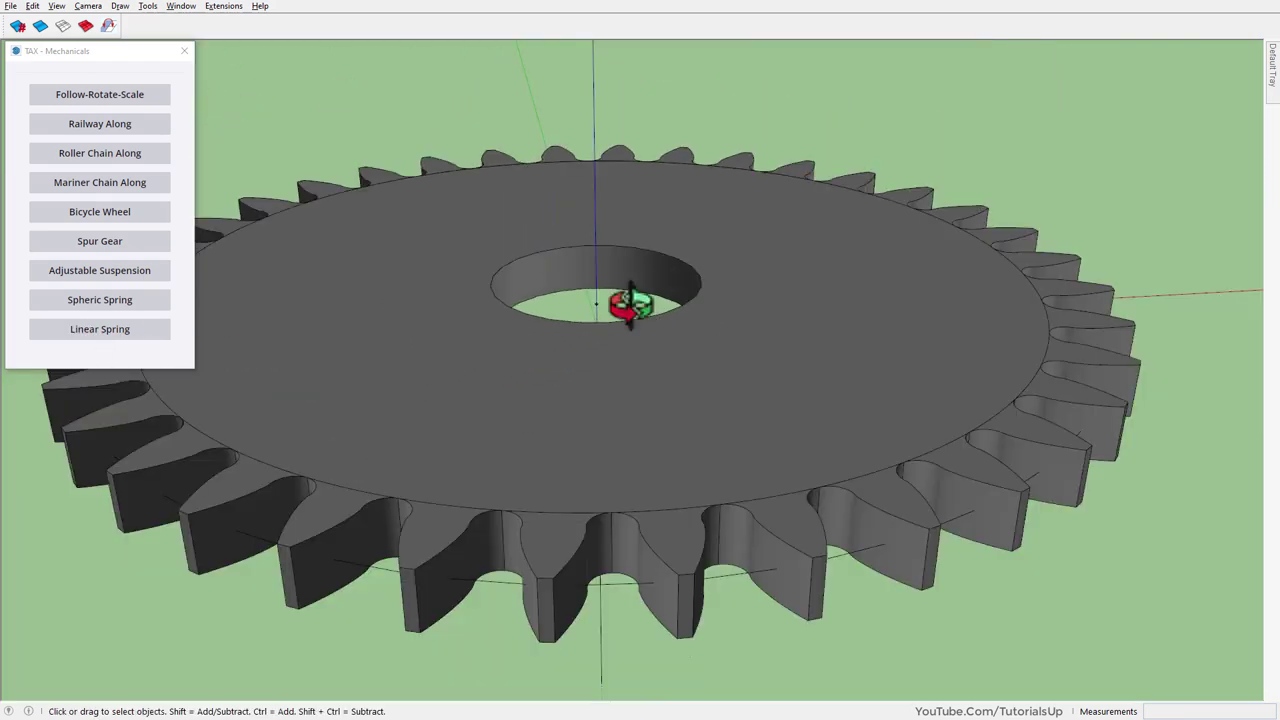
scroll(686, 409, "down", 2)
scroll(644, 453, "down", 2)
Step: Move the spur gear aside, leaving the model origin clear
left_click(646, 458)
key("m")
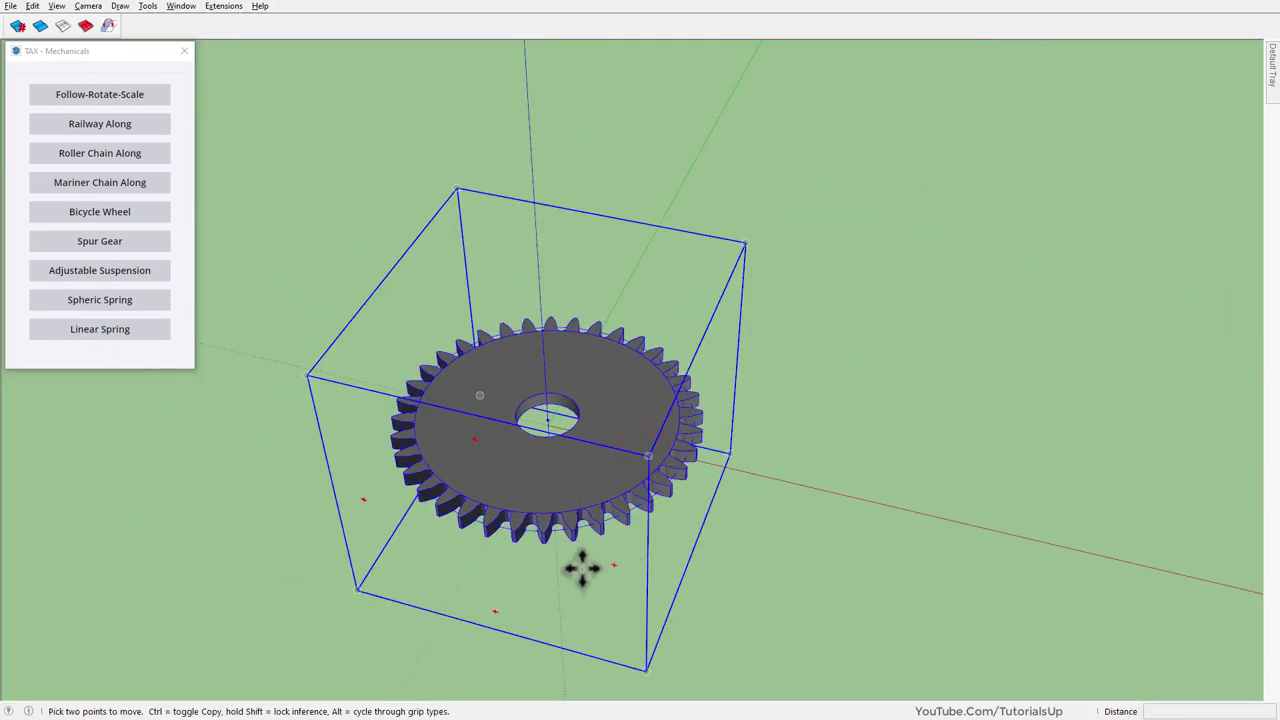
left_click(582, 567)
left_click(1105, 362)
key("space")
left_click(1073, 453)
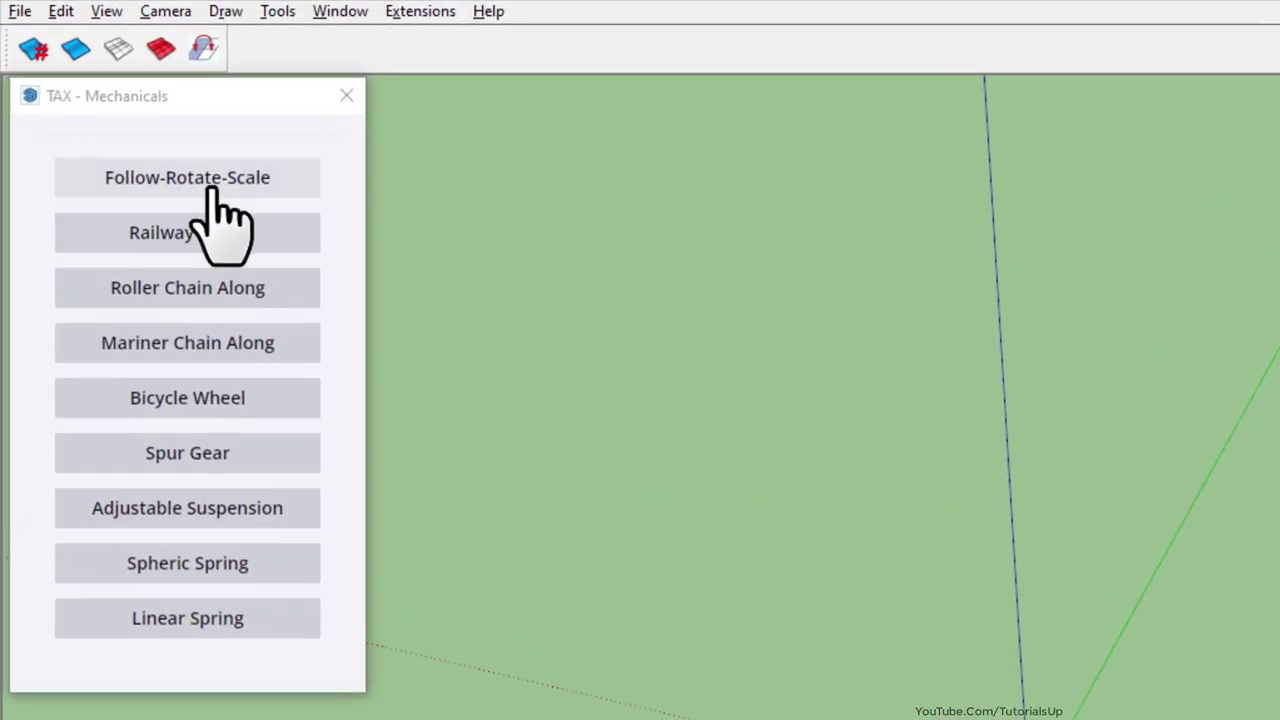
Step: Start a new spur gear with pitch 14 and adjusted pressure angle and clearance
left_click(185, 333)
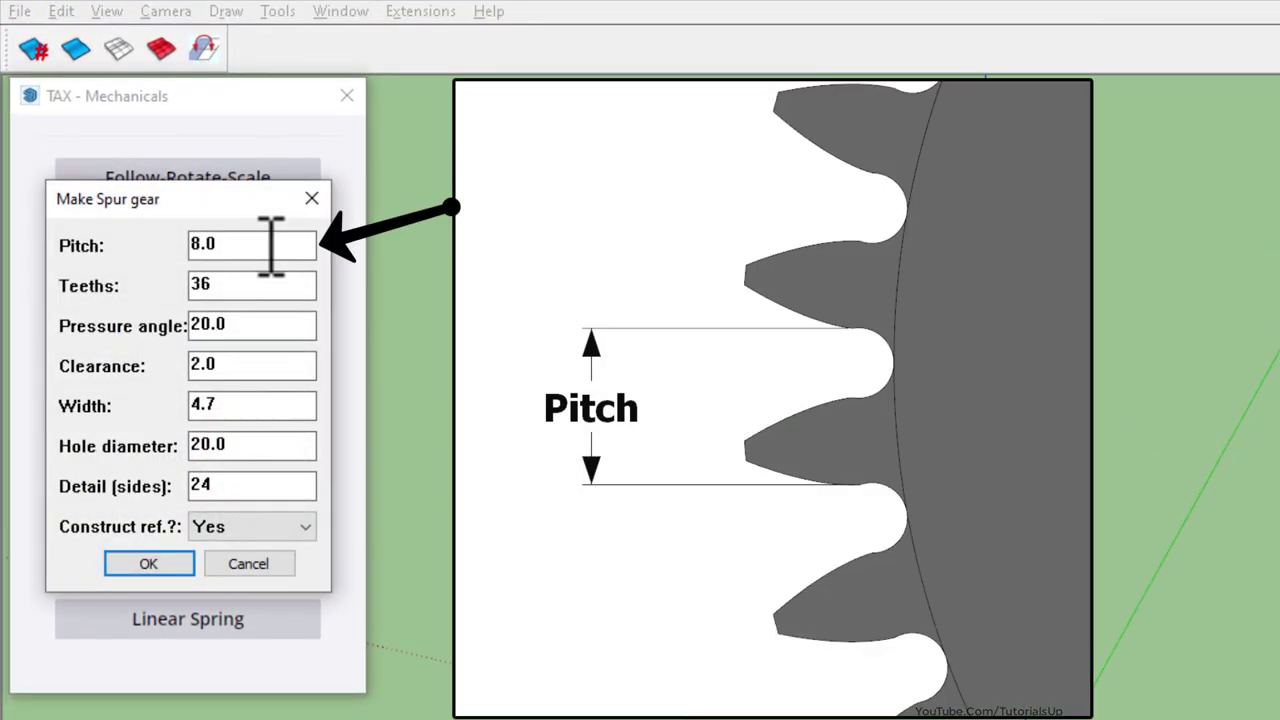
left_click_drag(266, 247, 36, 250)
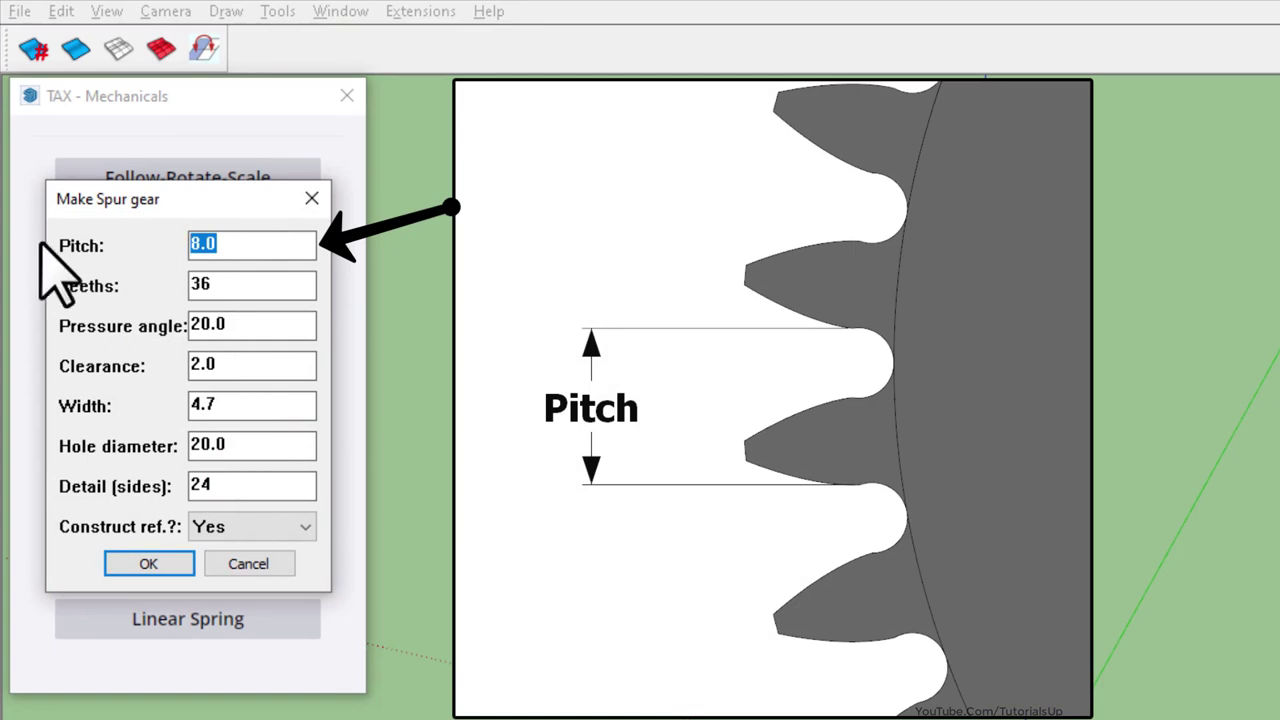
type("4")
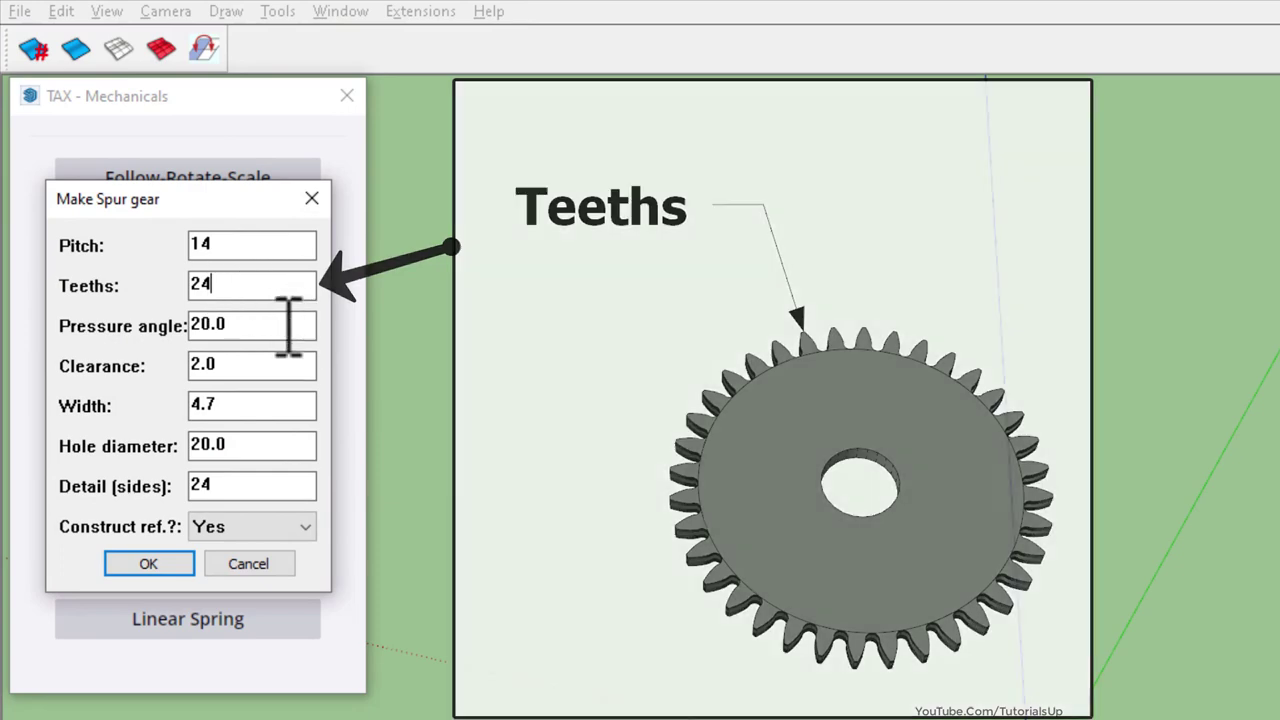
left_click_drag(289, 323, 190, 325)
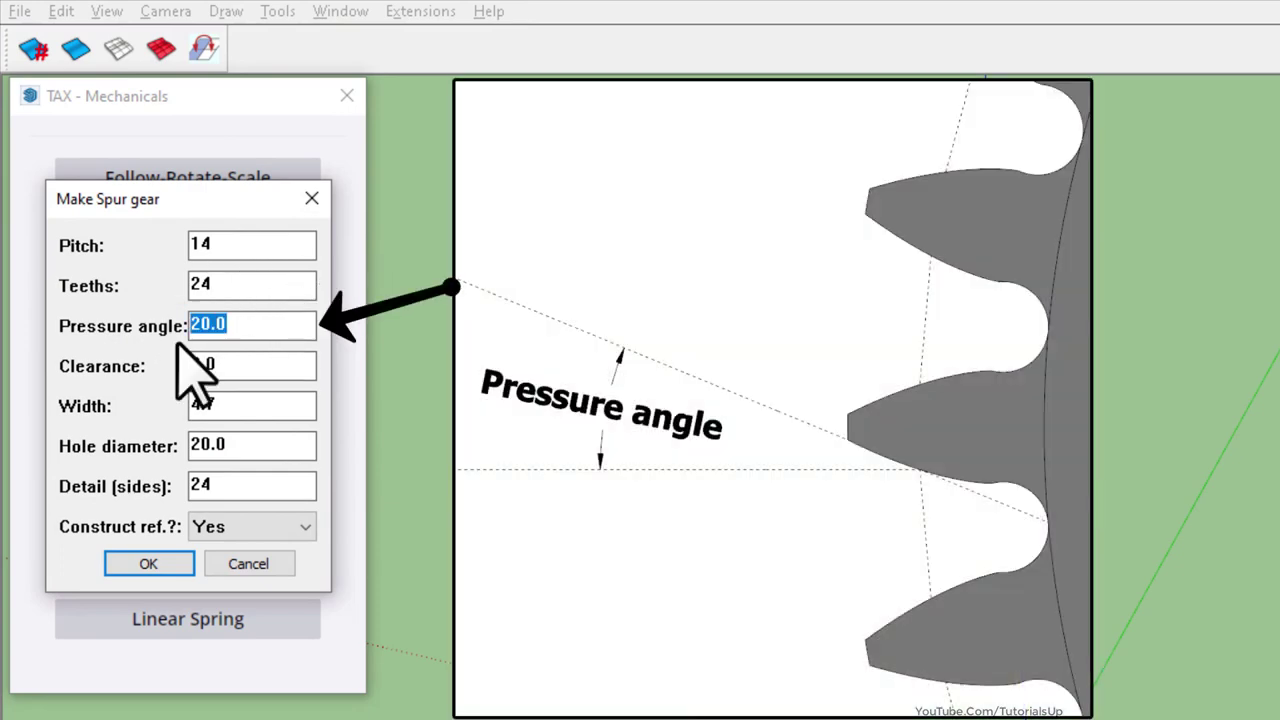
type("15")
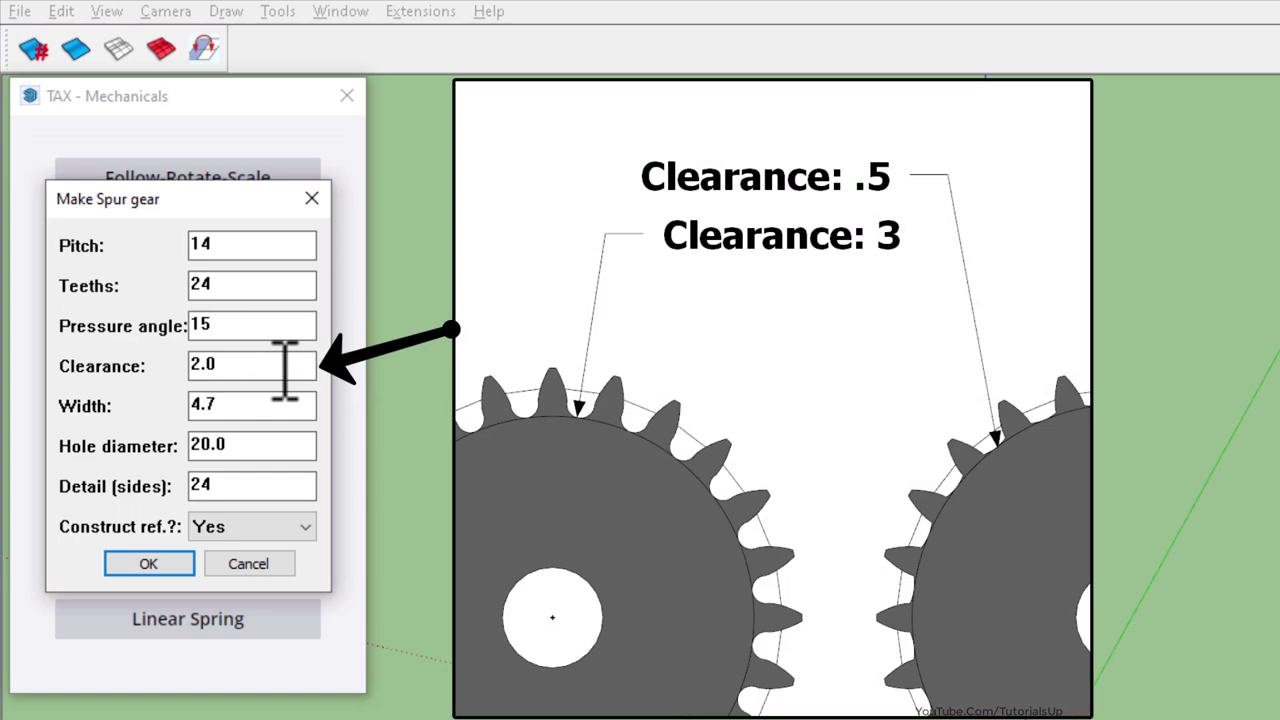
left_click_drag(285, 368, 102, 369)
type("1.5")
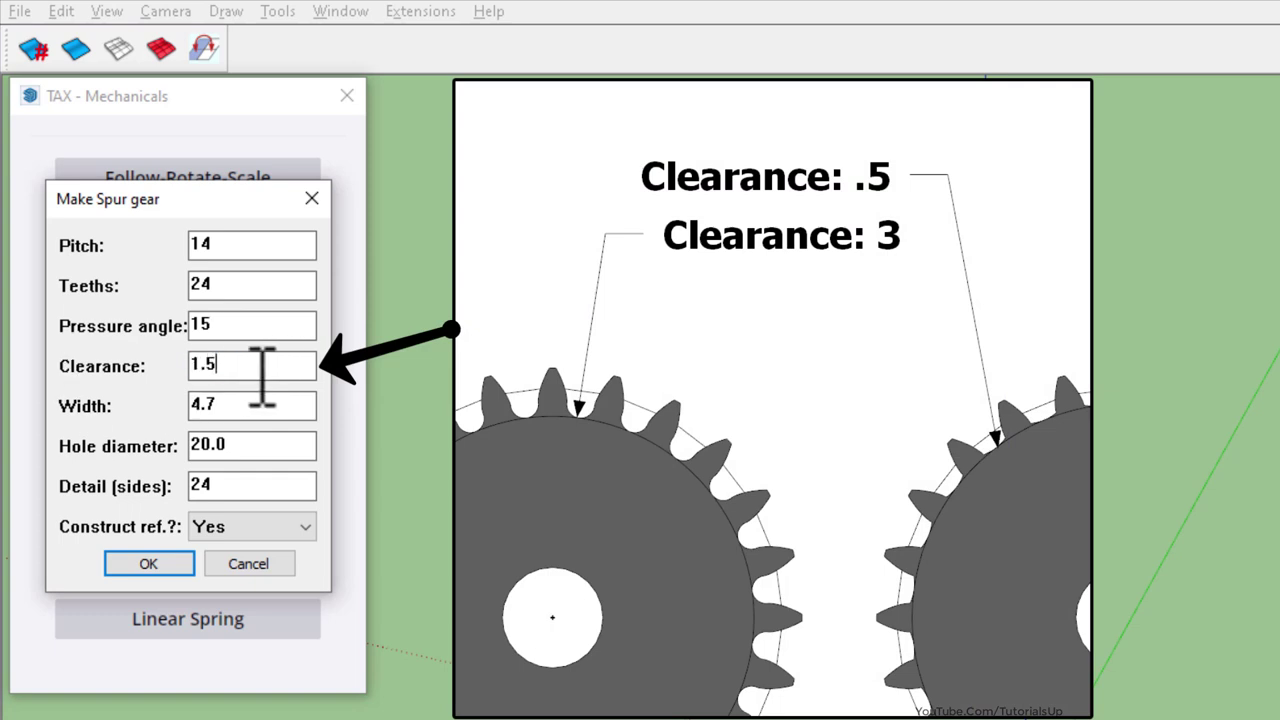
Step: Set width 8, a 30 hole and 16 sides, turn references off, and generate
left_click_drag(240, 408, 98, 407)
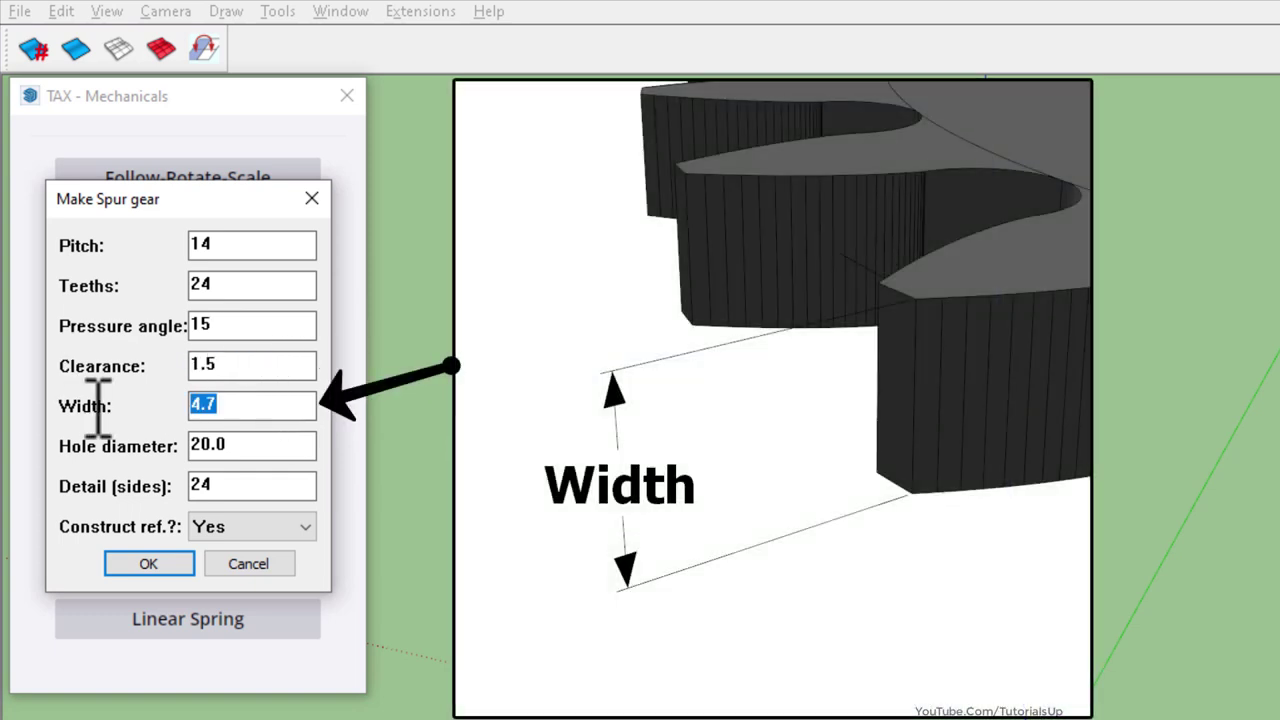
type("8")
left_click(297, 445)
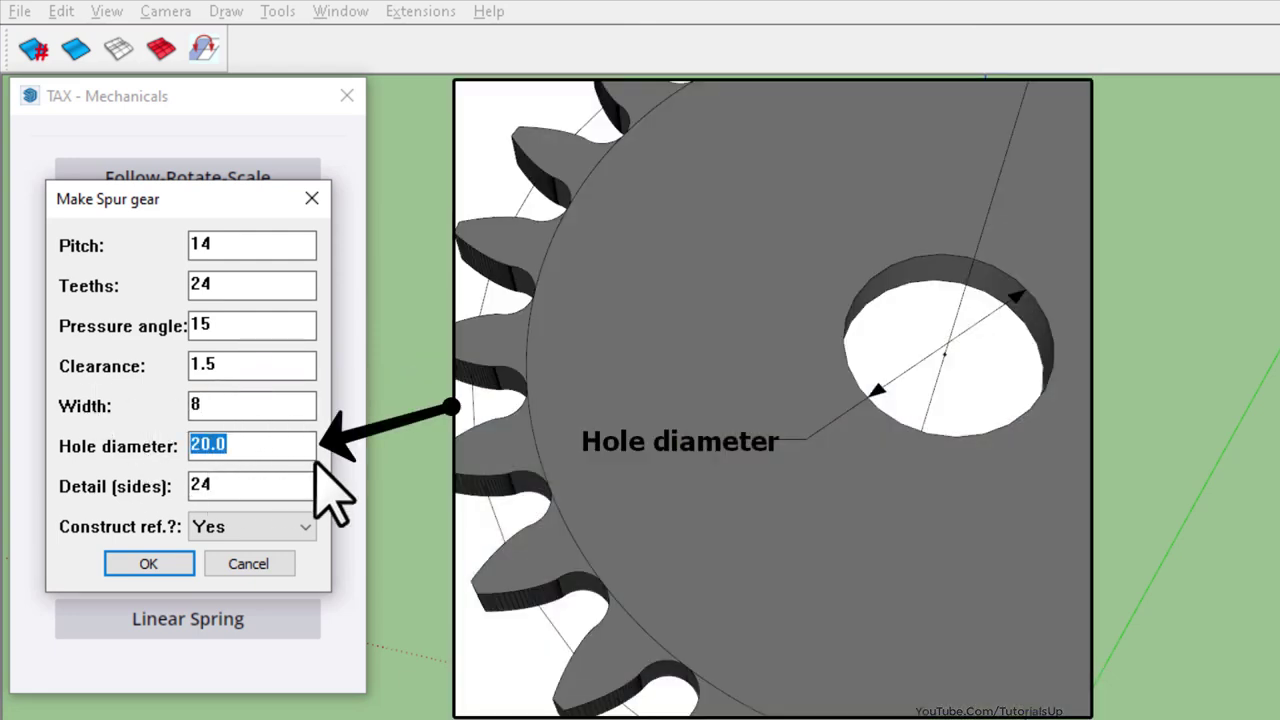
type("30")
left_click_drag(263, 486, 145, 486)
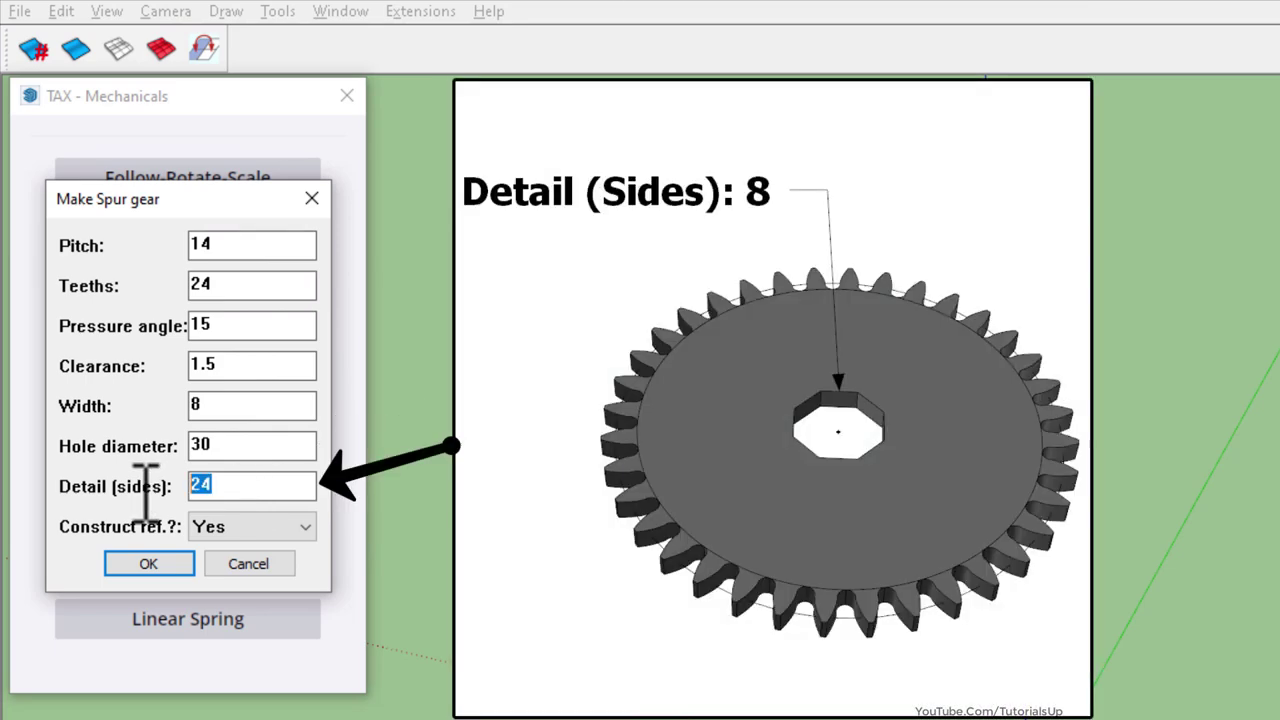
type("16")
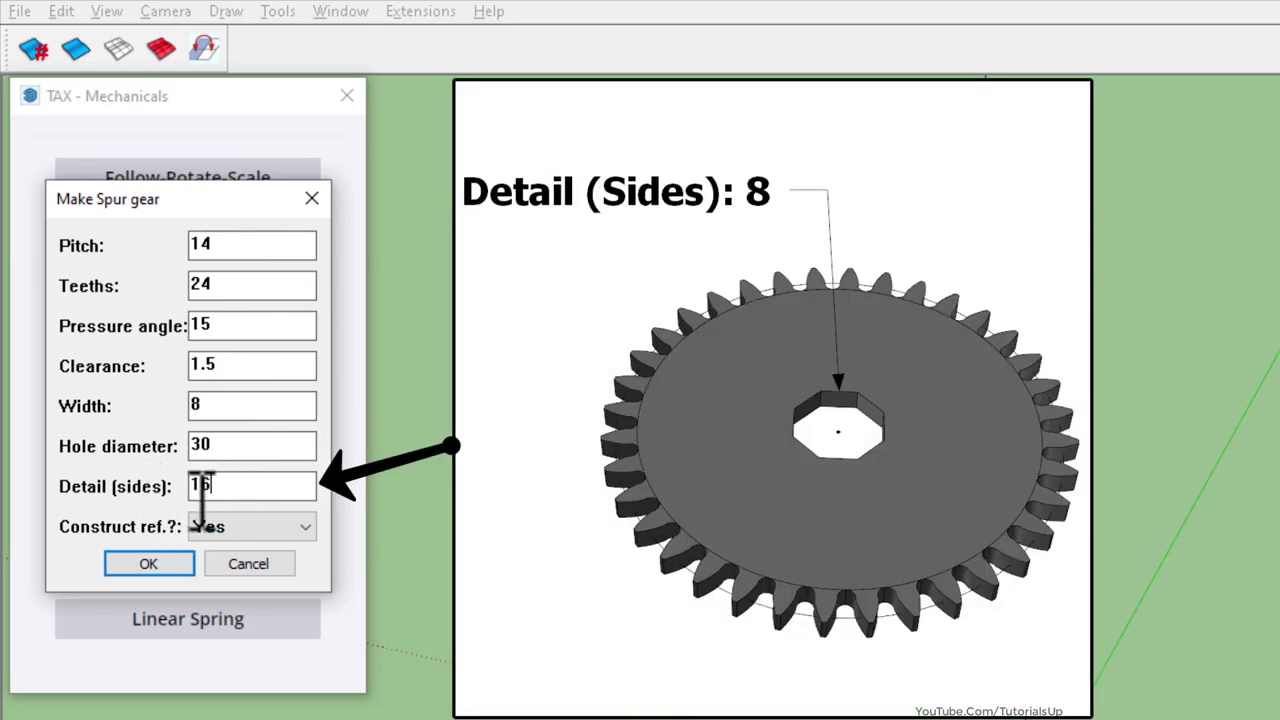
left_click(240, 527)
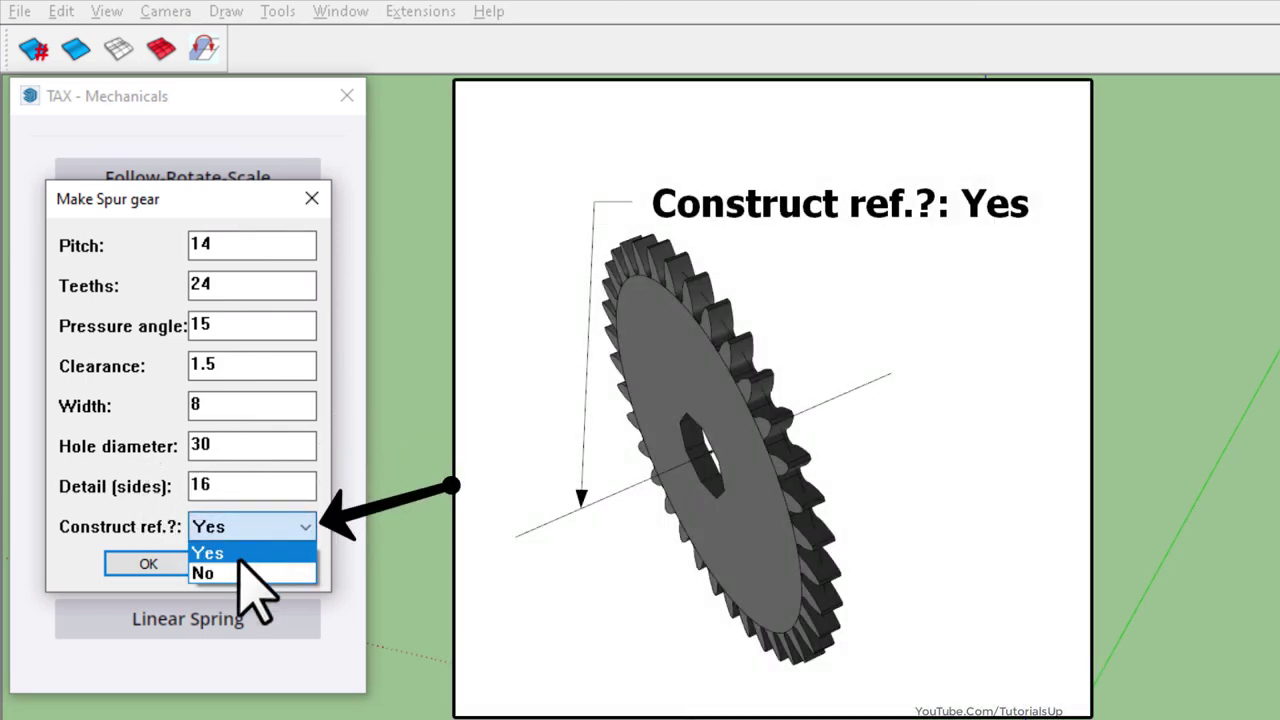
left_click(240, 572)
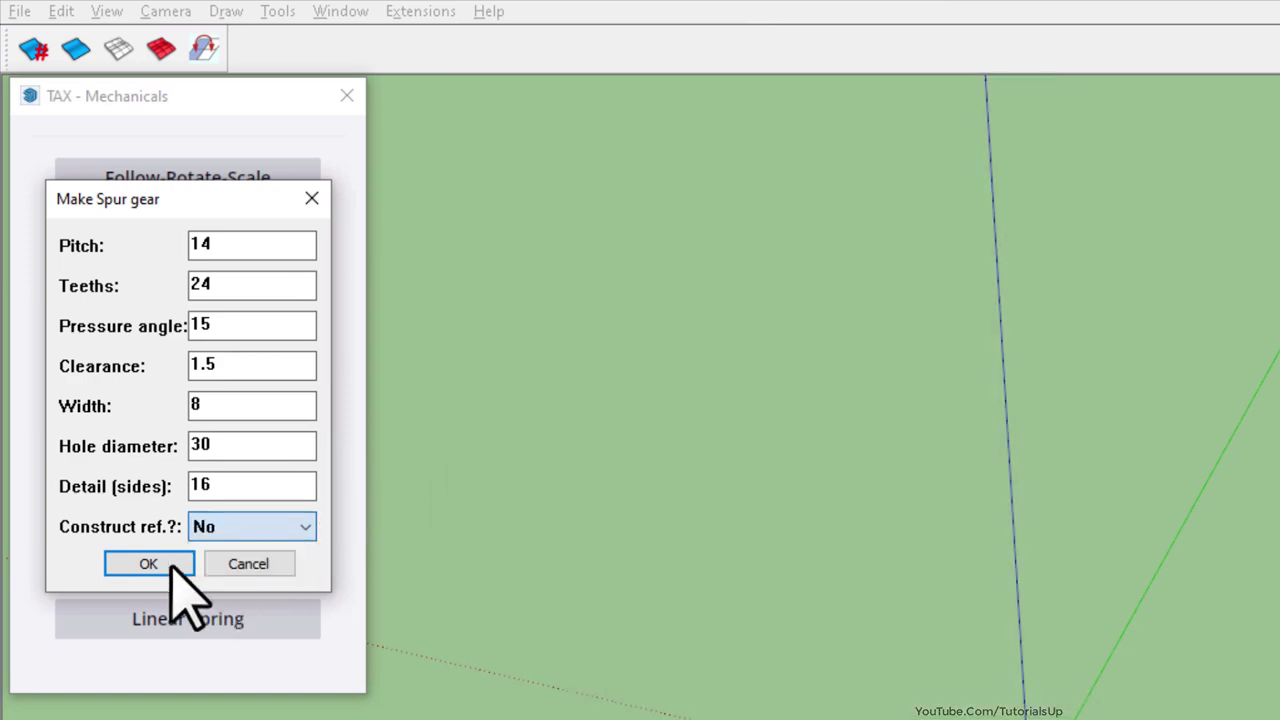
left_click(125, 565)
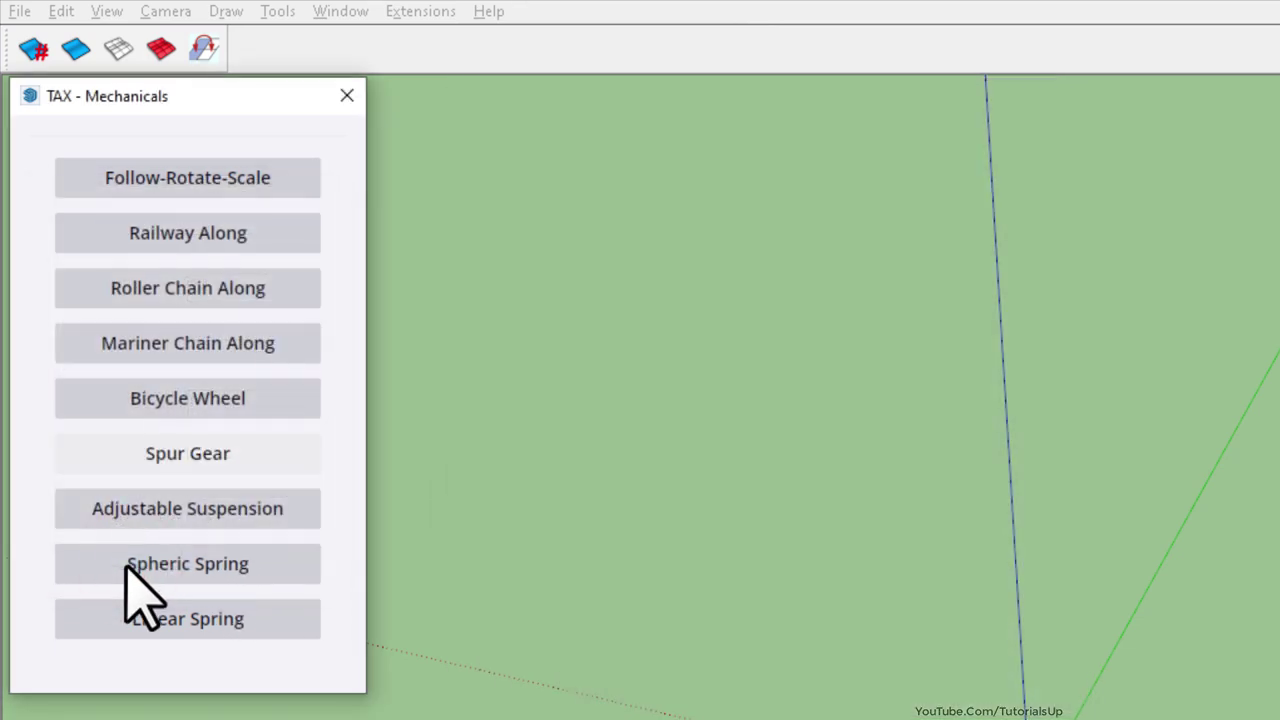
Step: Dismiss the success message and orbit around the new 24-tooth gear
scroll(650, 318, "down", 5)
scroll(592, 310, "down", 2)
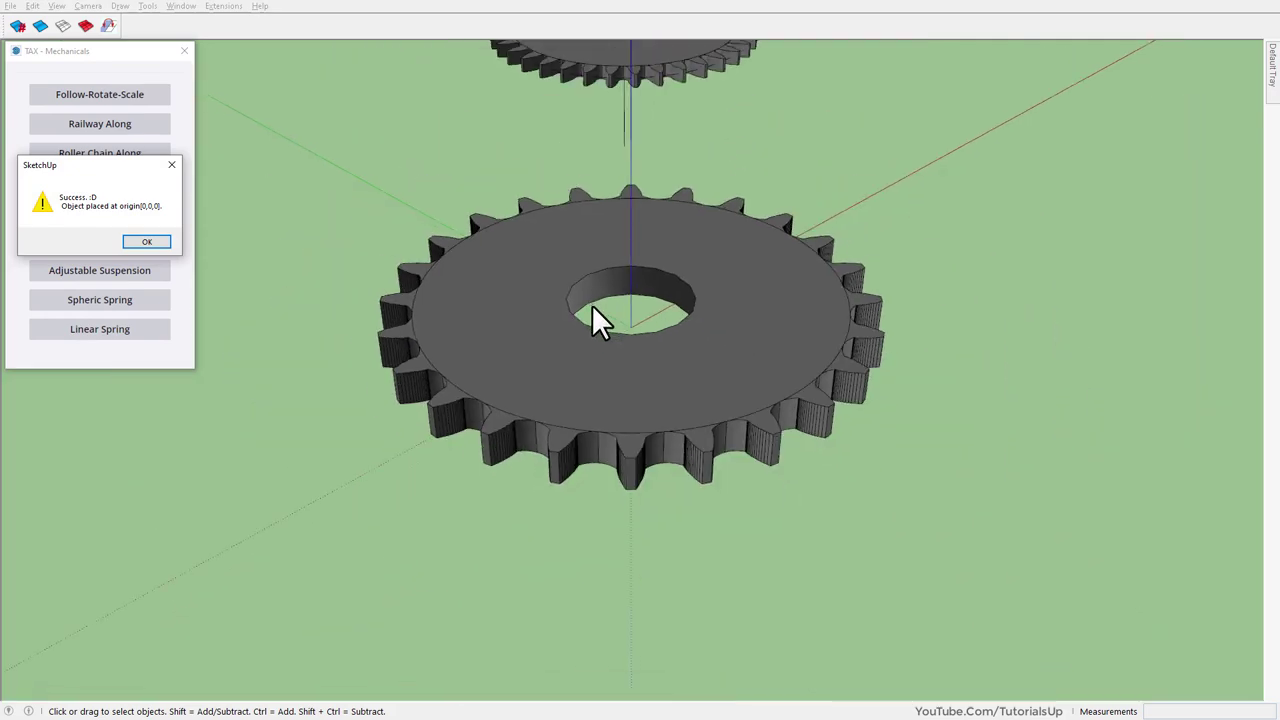
scroll(574, 402, "down", 1)
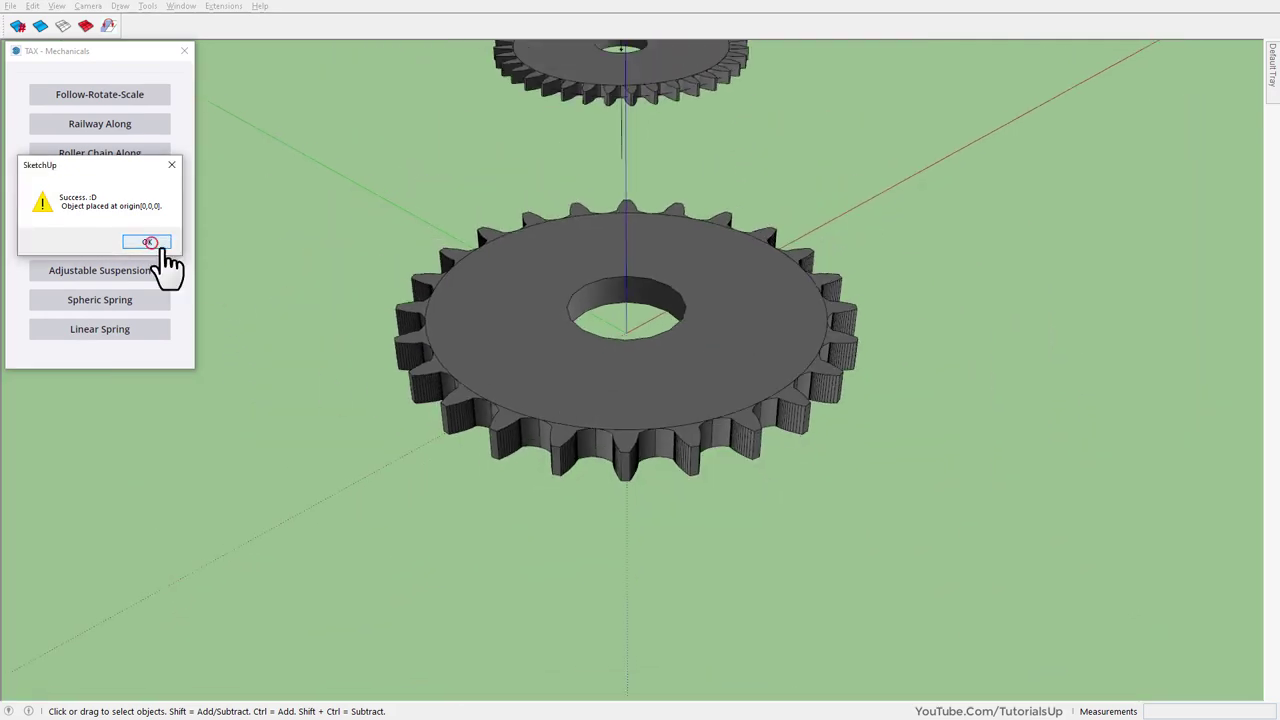
left_click(147, 242)
left_click(566, 400)
middle_click_drag(566, 400, 343, 491)
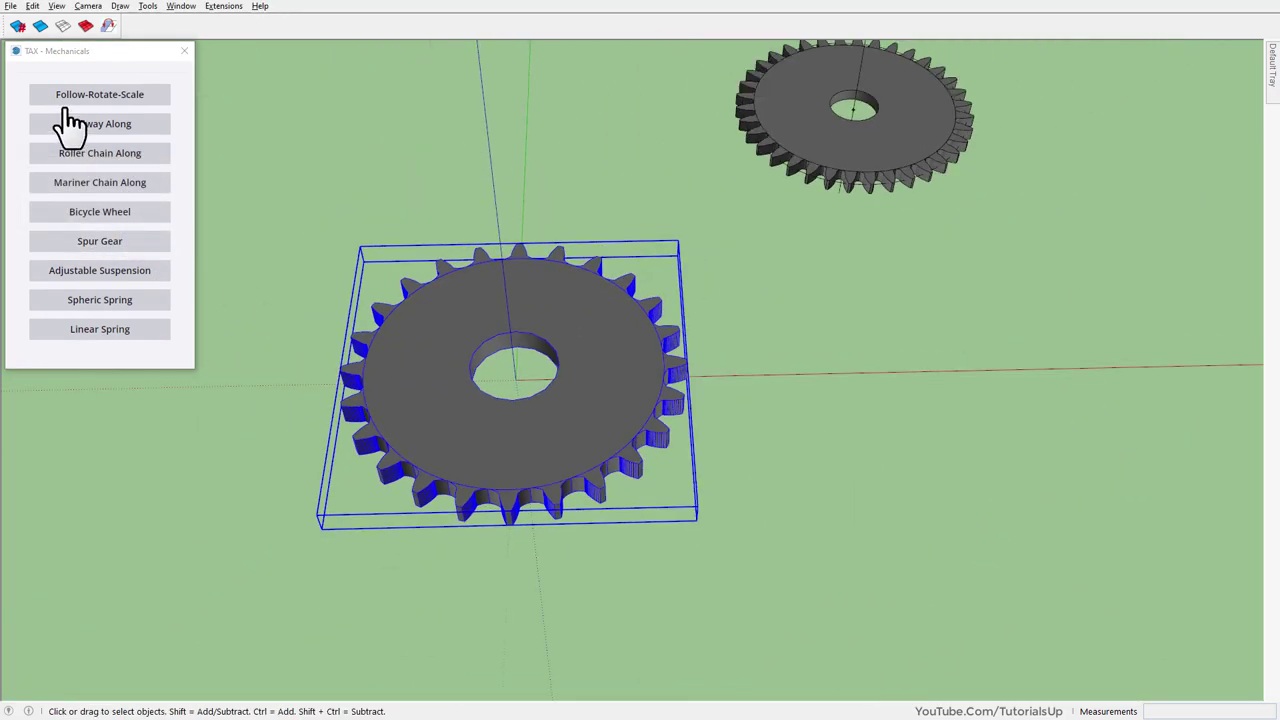
Step: Orbit and zoom closely around the teeth of both gears
left_click(729, 490)
scroll(520, 495, "up", 4)
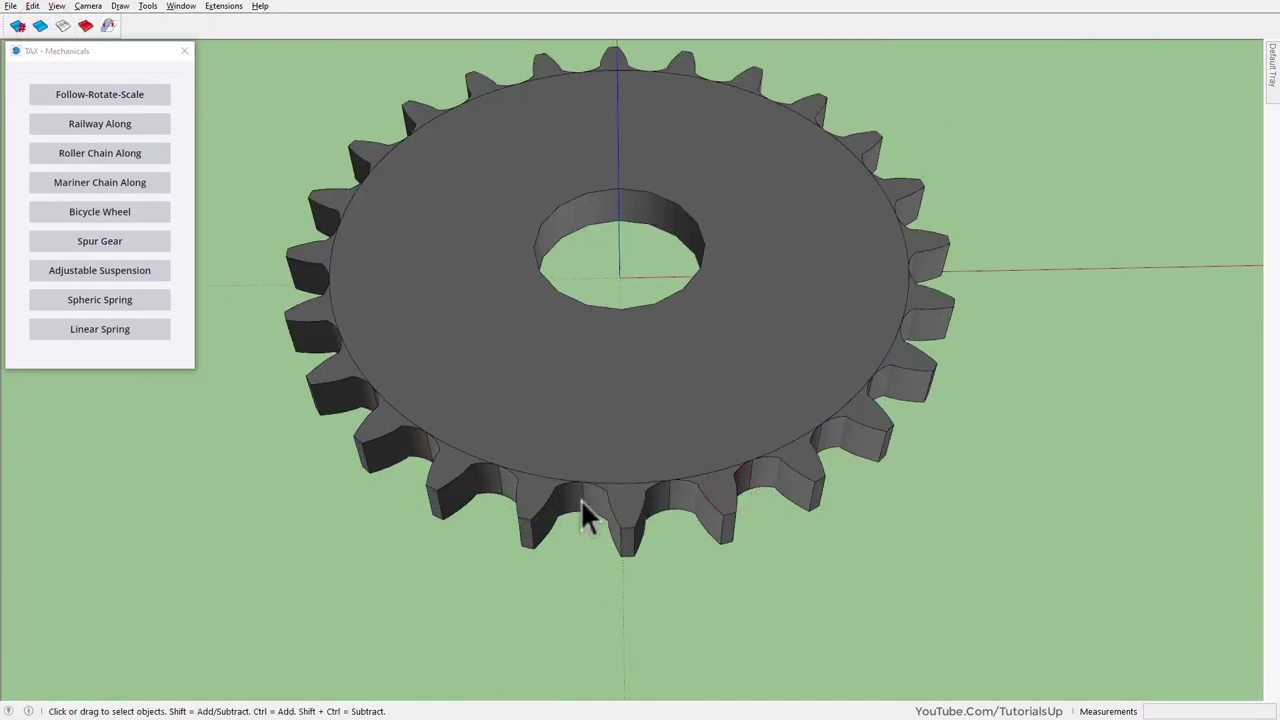
mouse_move(580, 499)
middle_mouse_down()
mouse_move(228, 423)
mouse_move(194, 323)
mouse_move(263, 409)
mouse_move(380, 471)
mouse_move(457, 557)
mouse_move(434, 623)
middle_mouse_up()
scroll(380, 471, "down", 3)
scroll(864, 533, "up", 3)
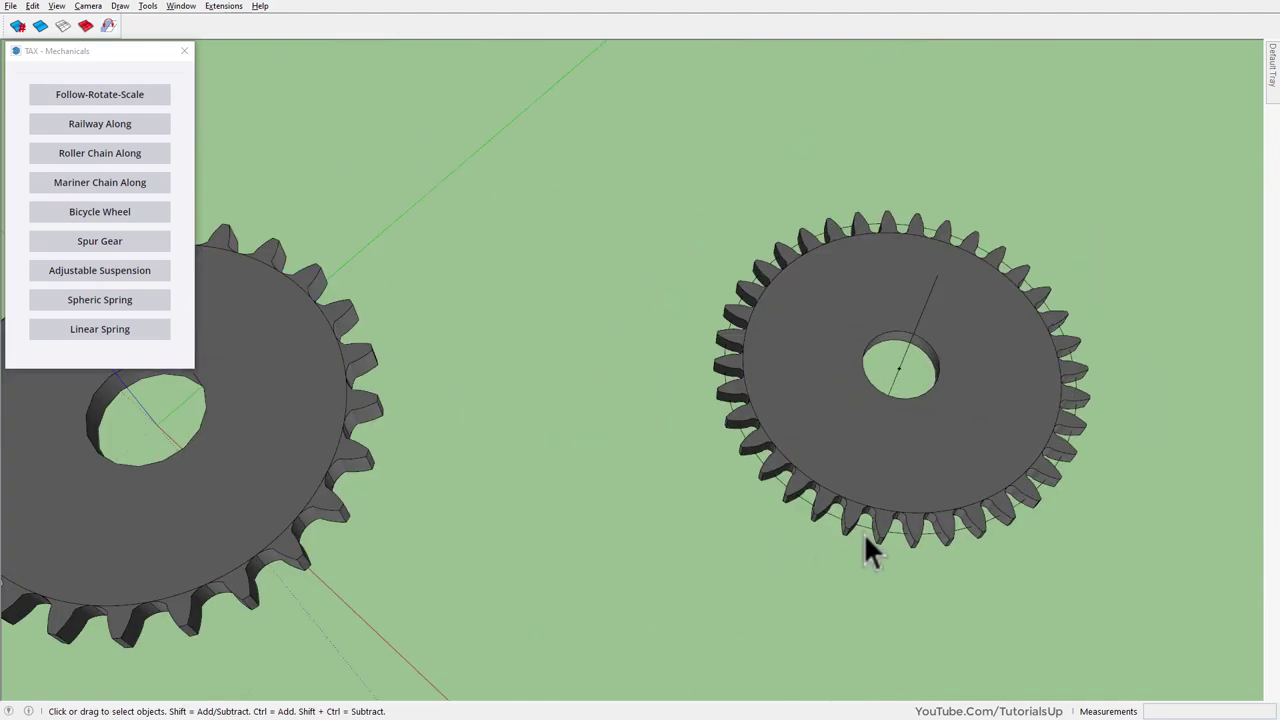
scroll(800, 525, "up", 3)
mouse_move(737, 520)
middle_mouse_down()
mouse_move(746, 377)
mouse_move(1113, 333)
middle_mouse_up()
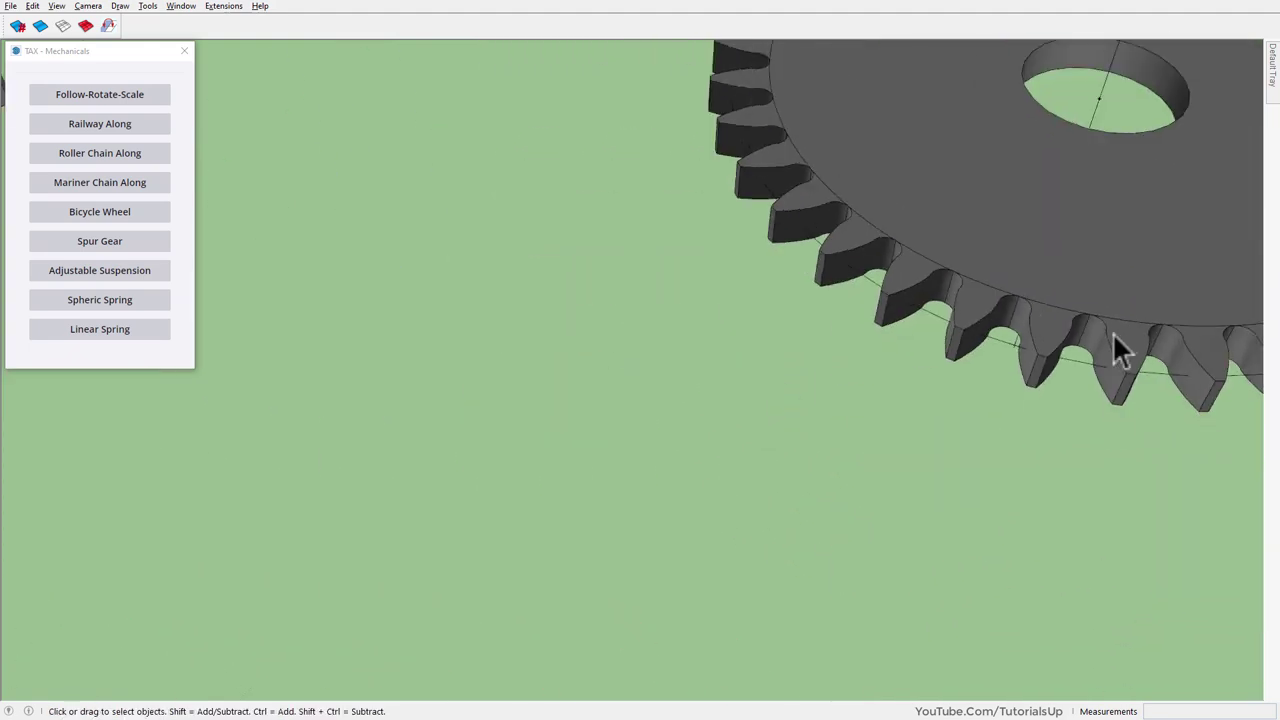
scroll(1113, 333, "down", 3)
scroll(278, 393, "up", 3)
scroll(429, 455, "up", 2)
middle_click_drag(429, 455, 425, 490)
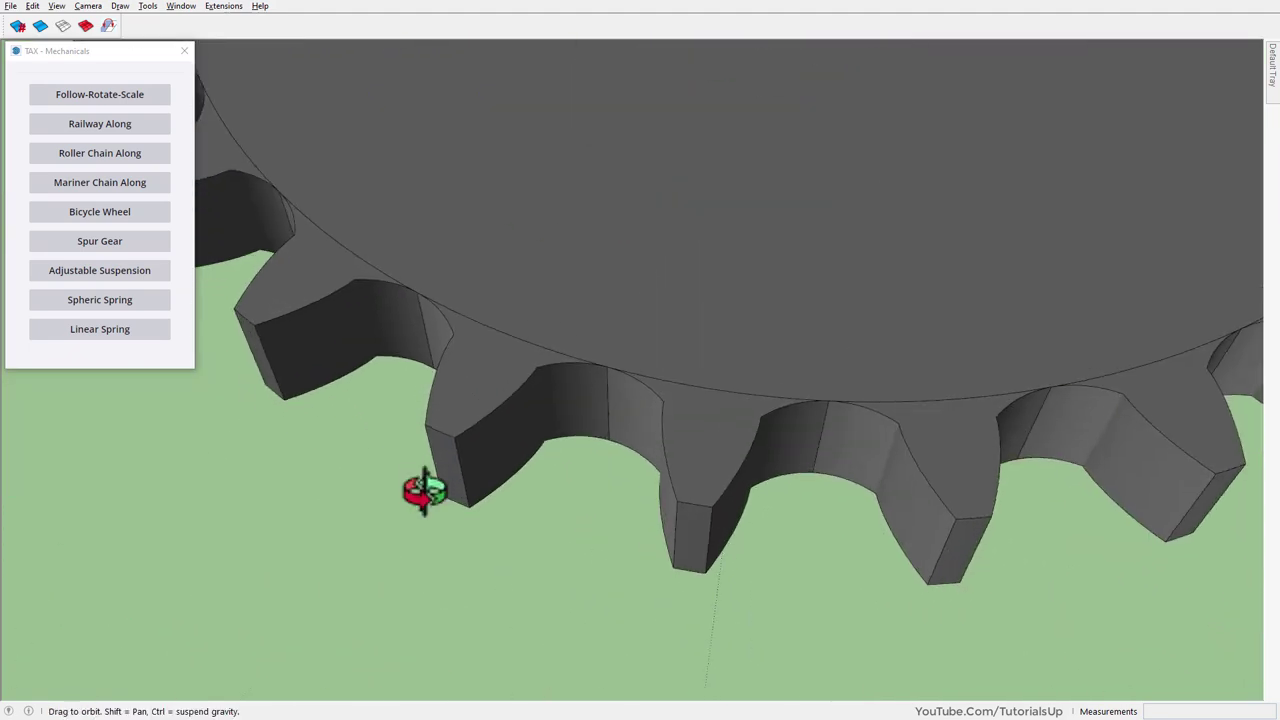
scroll(476, 495, "down", 3)
scroll(479, 494, "down", 2)
scroll(479, 494, "down", 2)
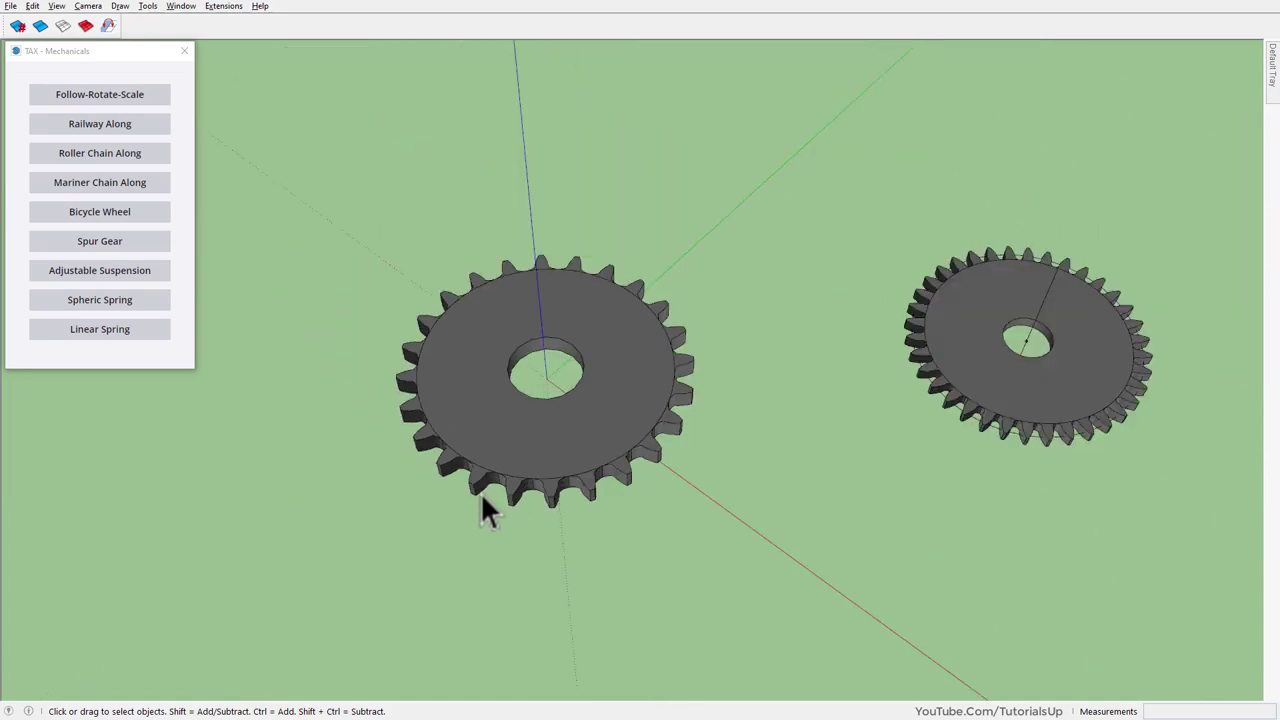
scroll(483, 510, "down", 2)
scroll(483, 510, "down", 2)
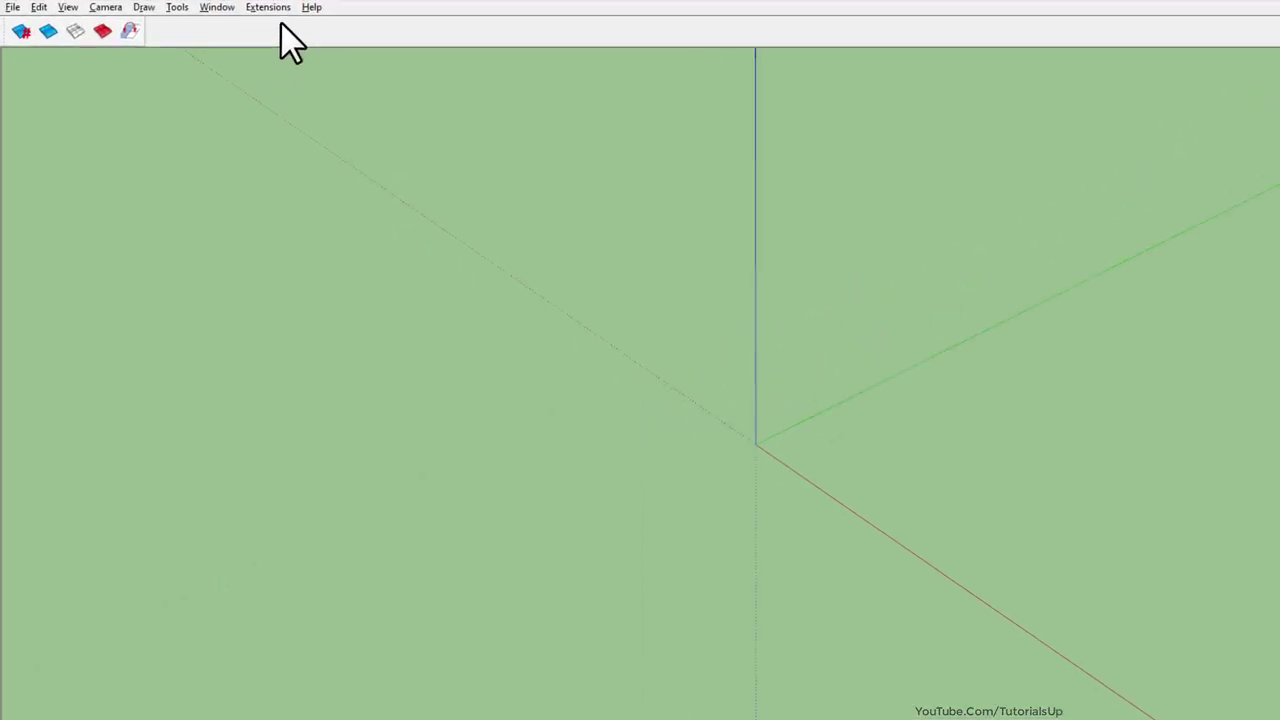
left_click(389, 10)
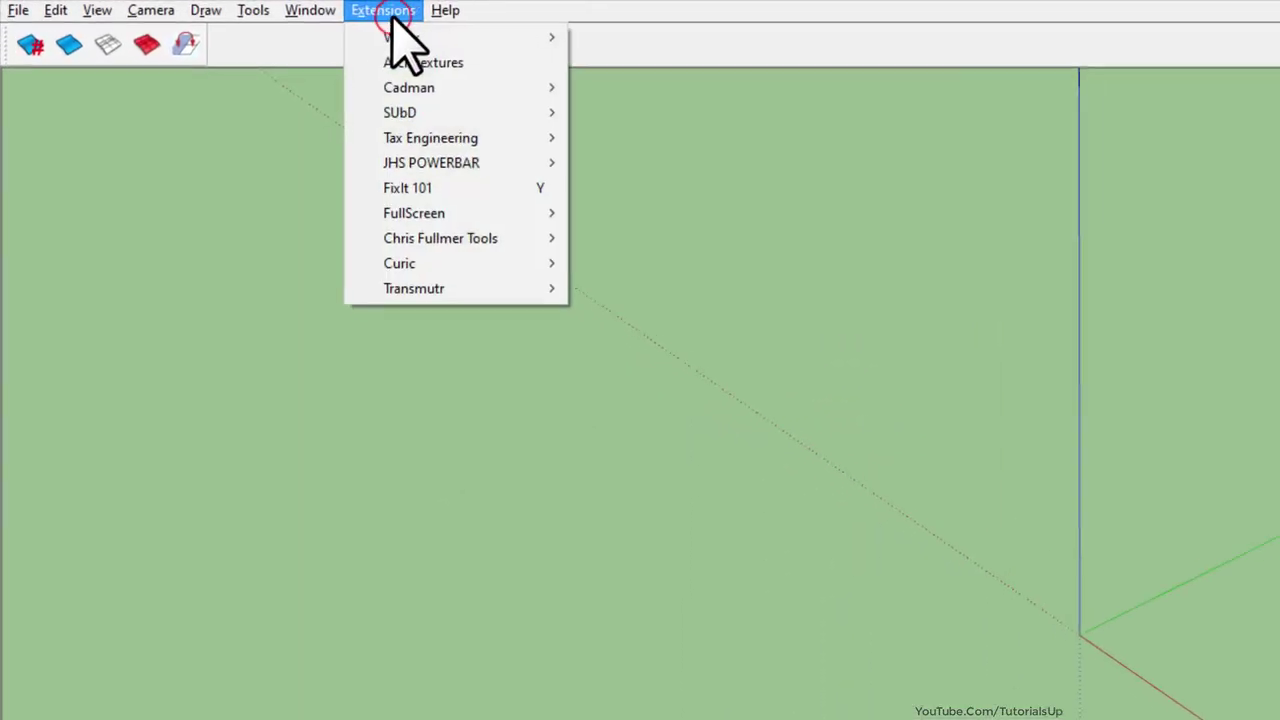
mouse_move(437, 140)
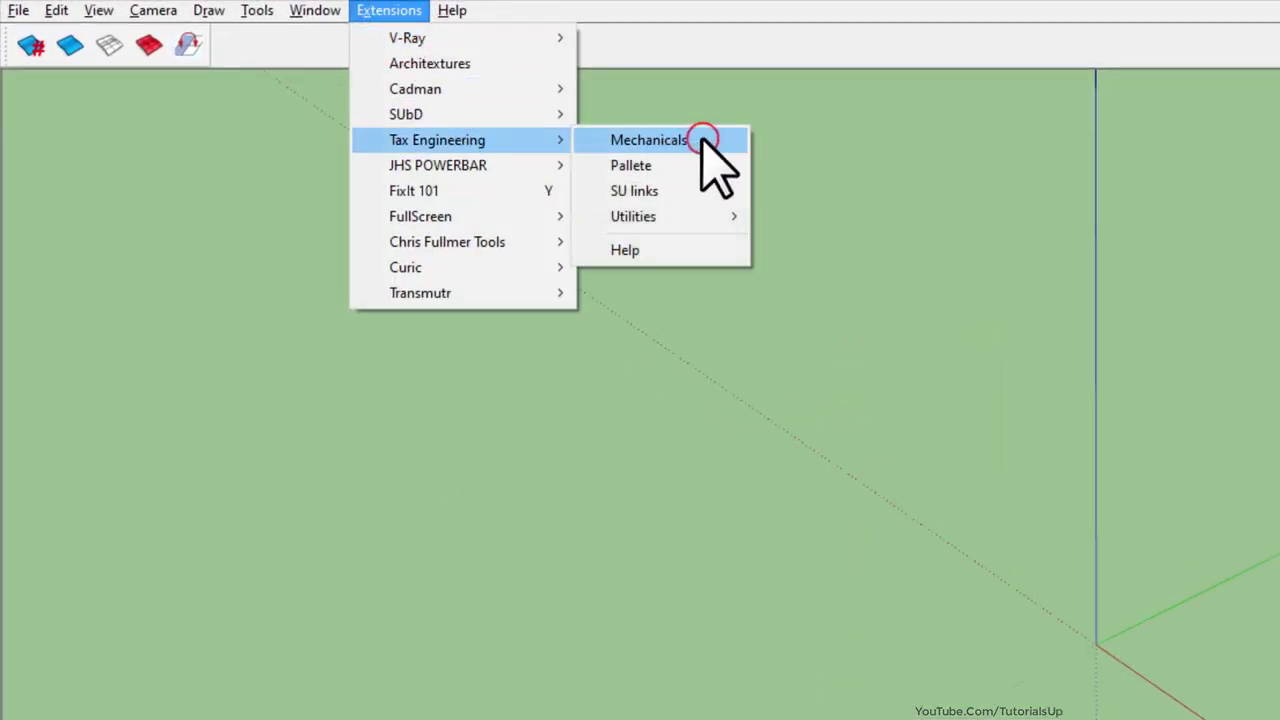
Step: Generate a TAX Mechanicals adjustable suspension with the defaults: 500 mm length, 10 spring revolutions
left_click(703, 140)
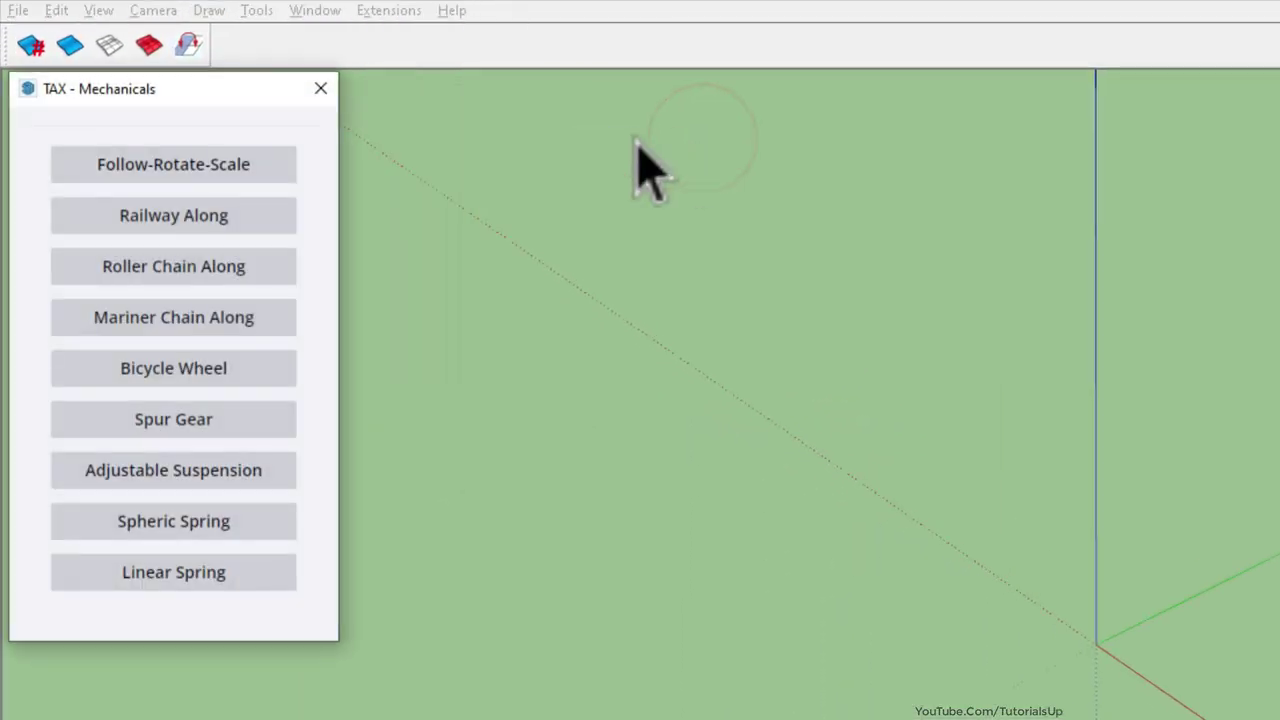
left_click(268, 472)
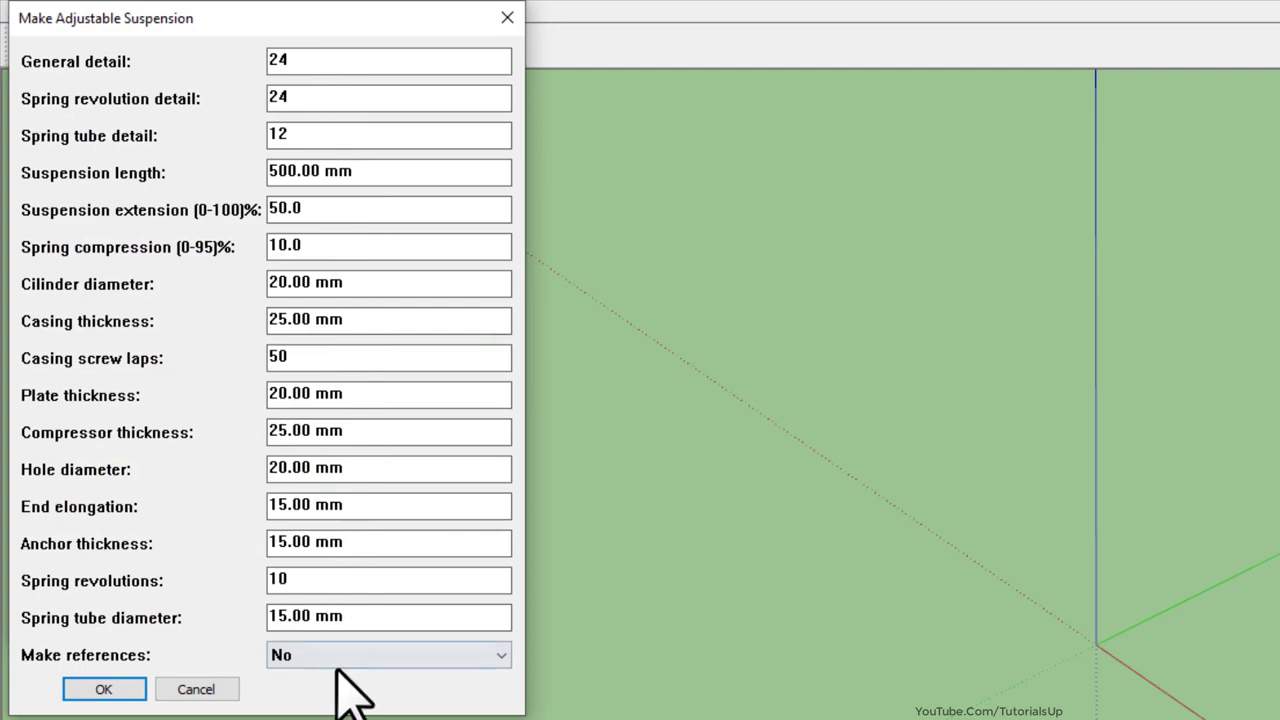
left_click(118, 689)
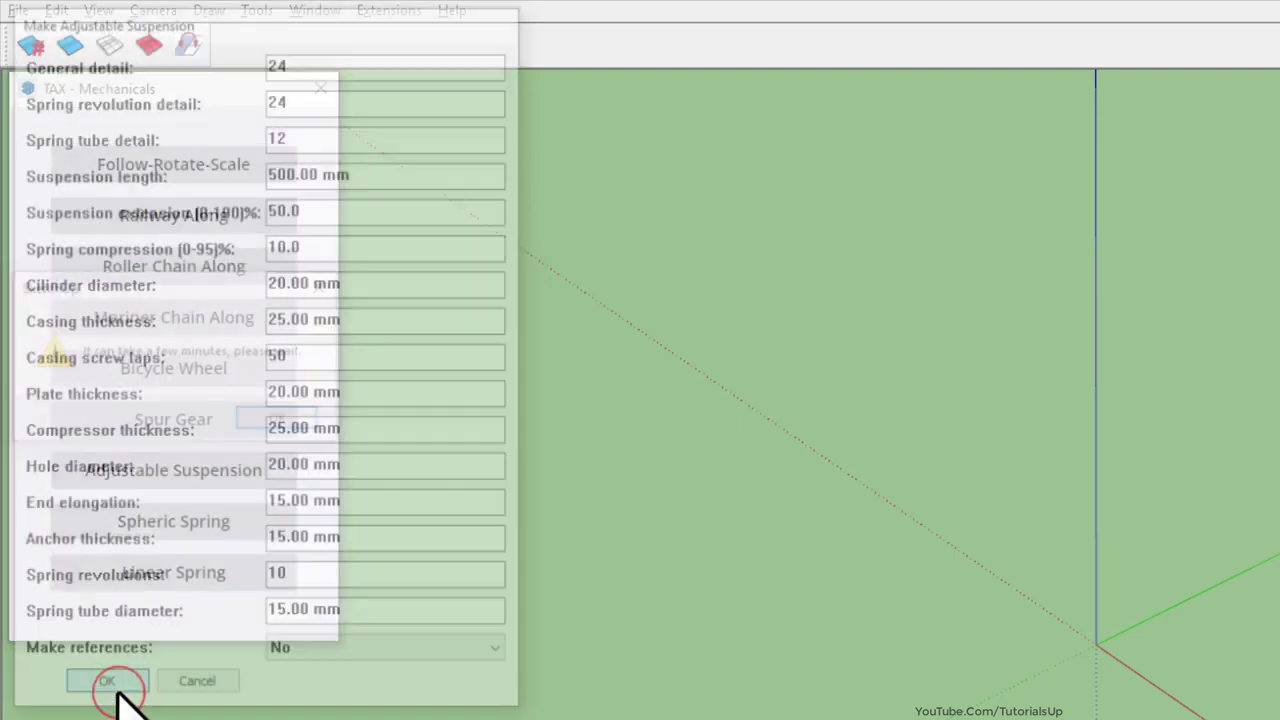
left_click(281, 421)
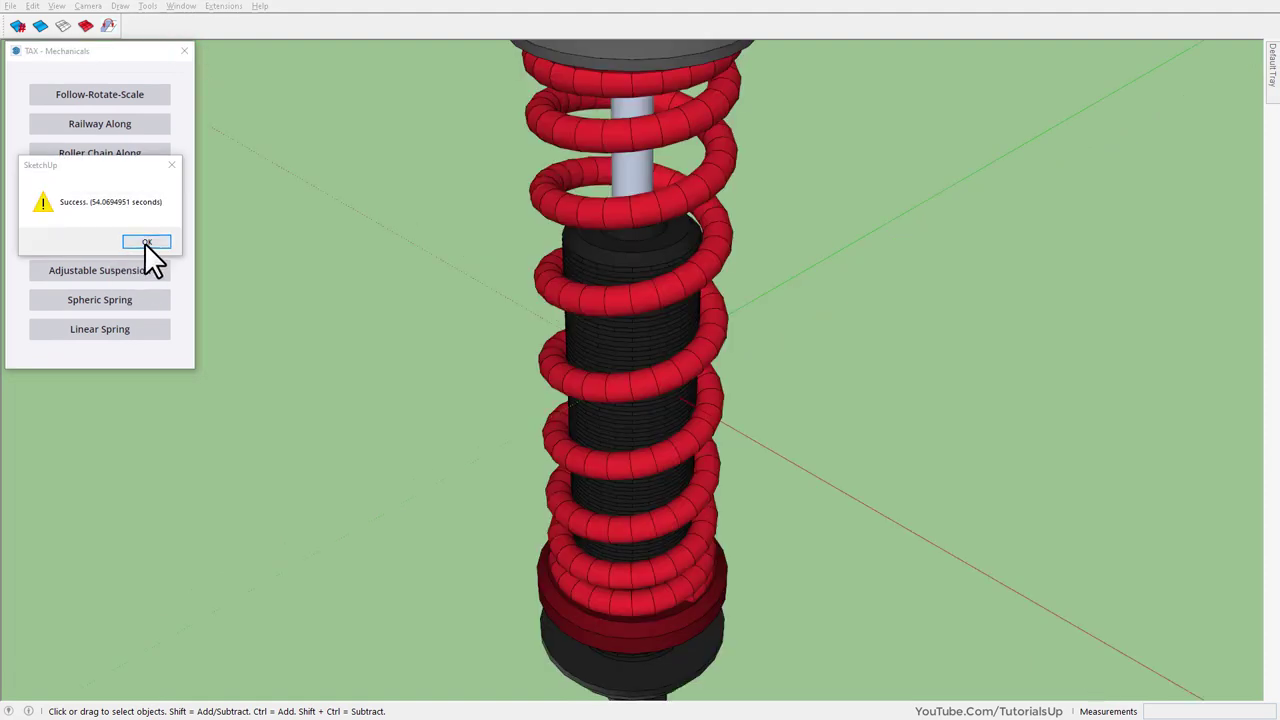
Step: Dismiss the success message and orbit and zoom around the new suspension shock
left_click(147, 243)
left_click(667, 389)
scroll(640, 420, "down", 5)
middle_click_drag(616, 453, 608, 360)
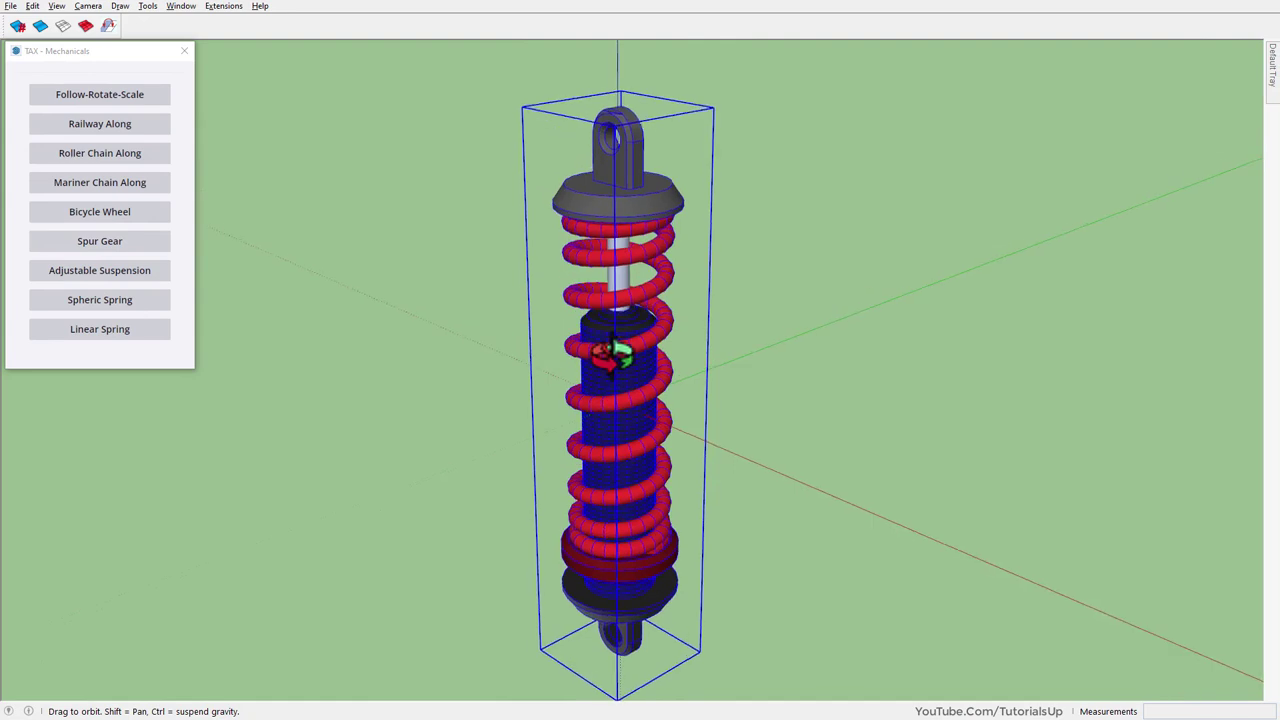
left_click(415, 359)
scroll(642, 283, "up", 3)
scroll(638, 439, "up", 3)
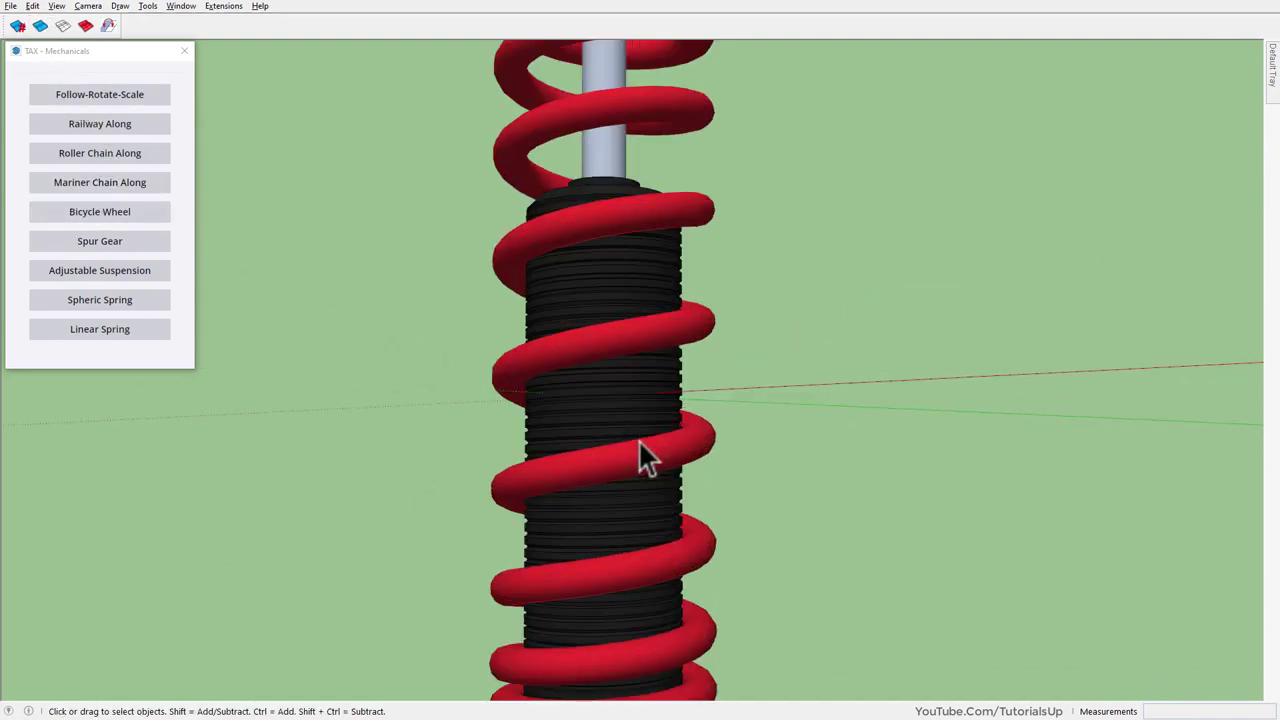
scroll(638, 439, "up", 2)
mouse_move(614, 334)
middle_mouse_down()
mouse_move(660, 100)
mouse_move(651, 400)
middle_mouse_up()
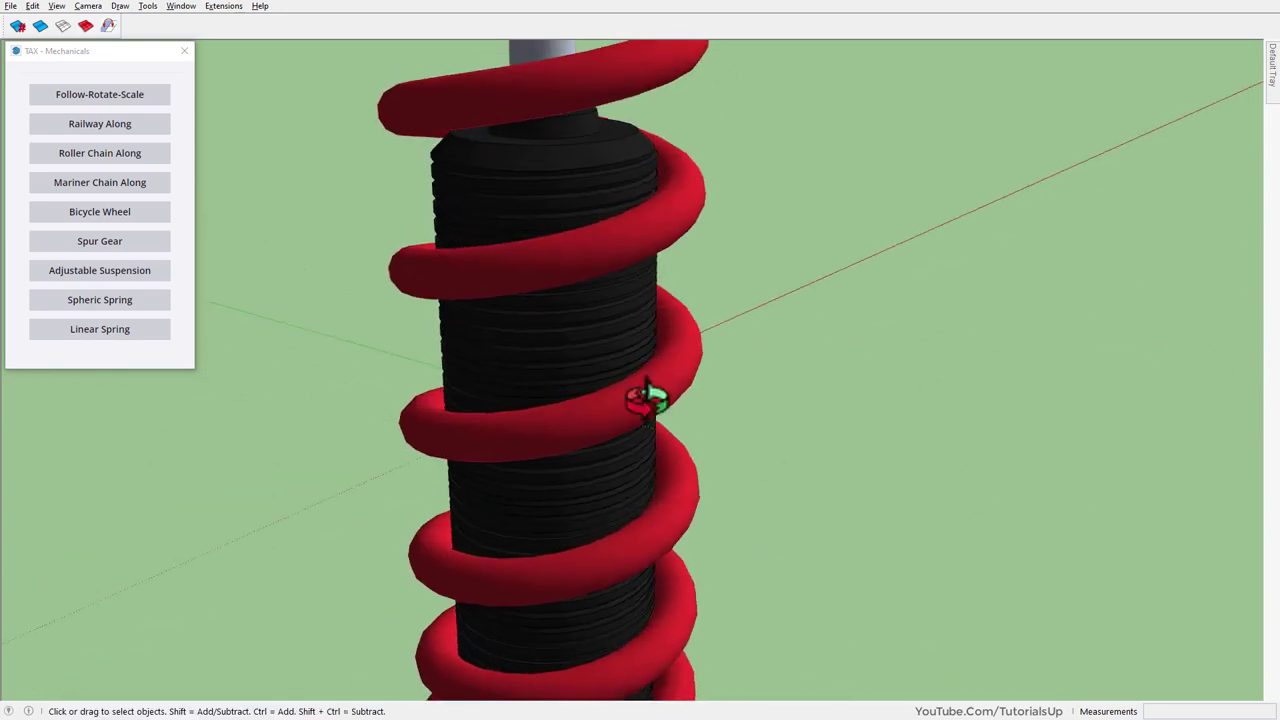
scroll(784, 516, "up", 2)
scroll(620, 450, "down", 3)
scroll(620, 450, "down", 4)
middle_click_drag(529, 277, 1046, 220)
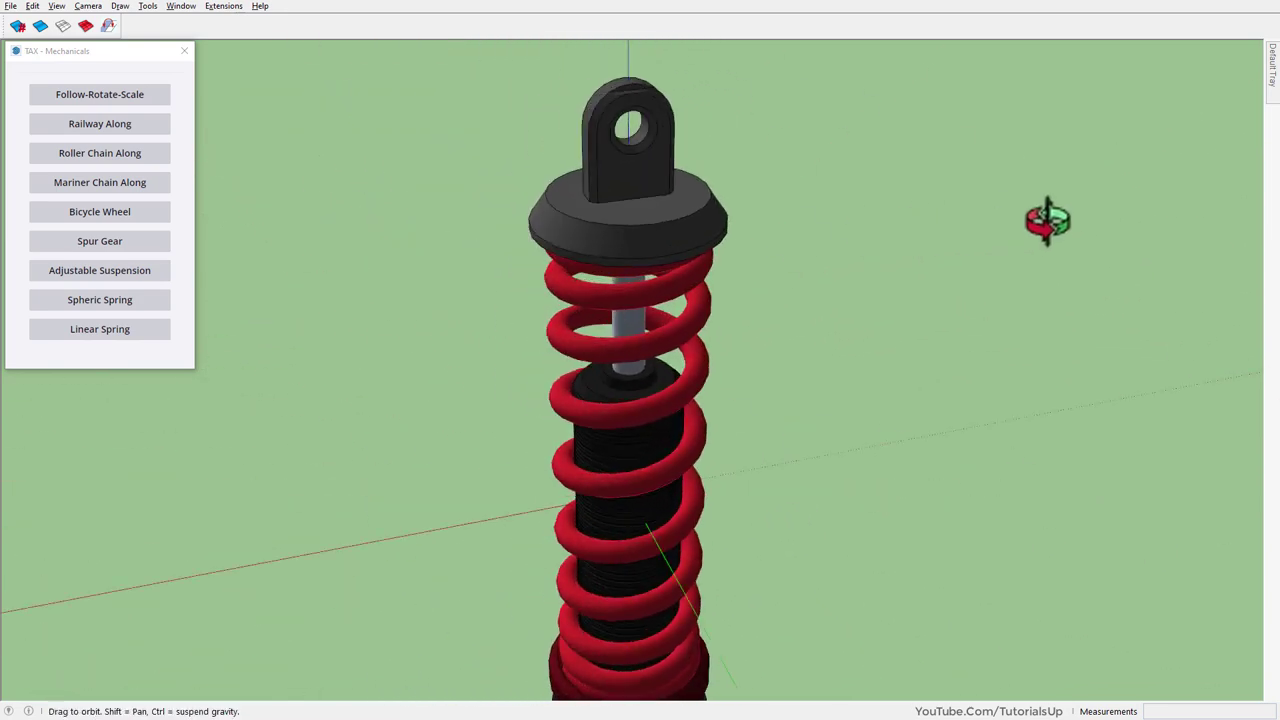
mouse_move(634, 206)
middle_mouse_down()
mouse_move(680, 405)
mouse_move(731, 449)
mouse_move(40, 526)
mouse_move(368, 478)
mouse_move(106, 611)
middle_mouse_up()
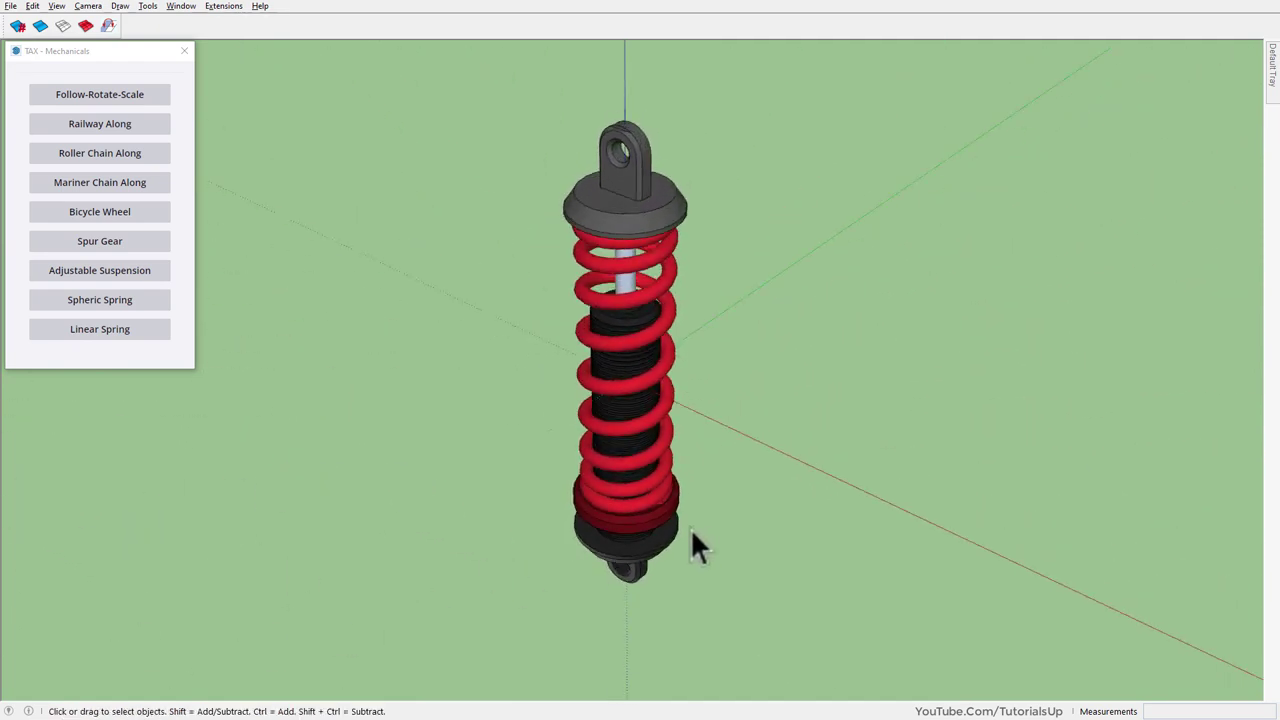
Step: Move the shock absorber about 601.33 mm to one side, clear of the origin
left_click(634, 546)
key("m")
left_click(677, 600)
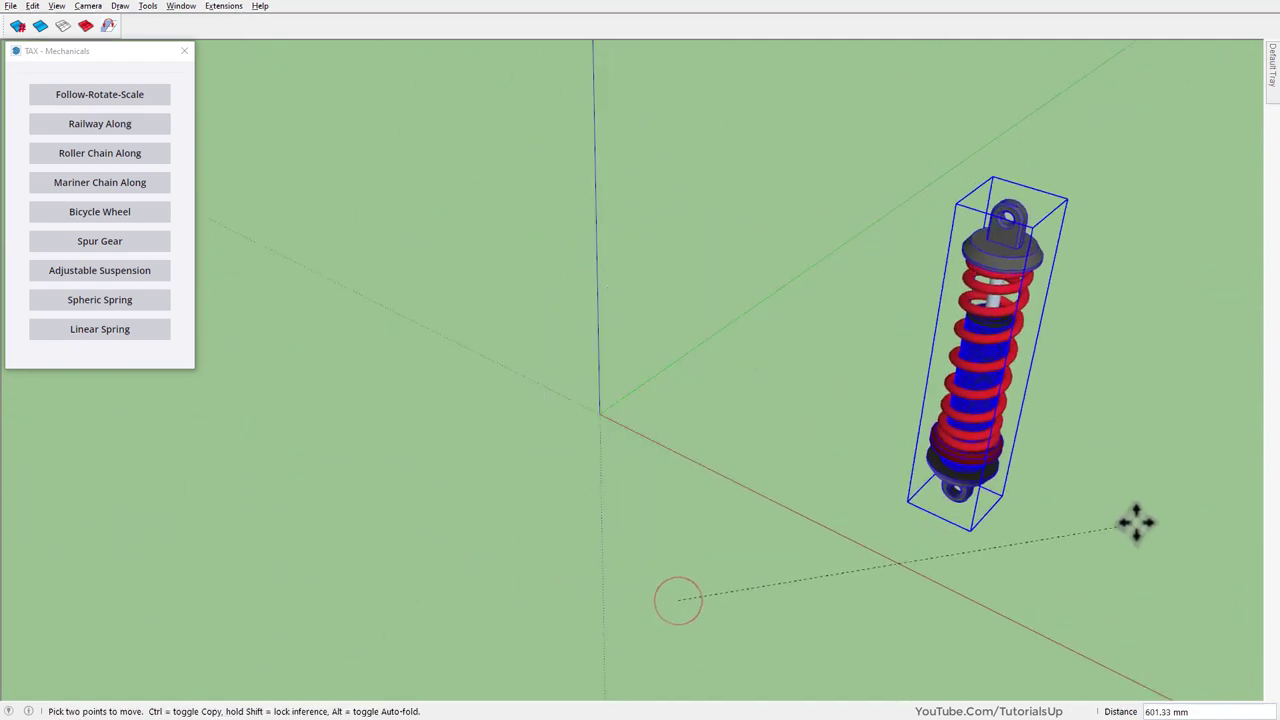
left_click(1106, 511)
key("space")
left_click(1144, 578)
middle_click_drag(1040, 386, 724, 473)
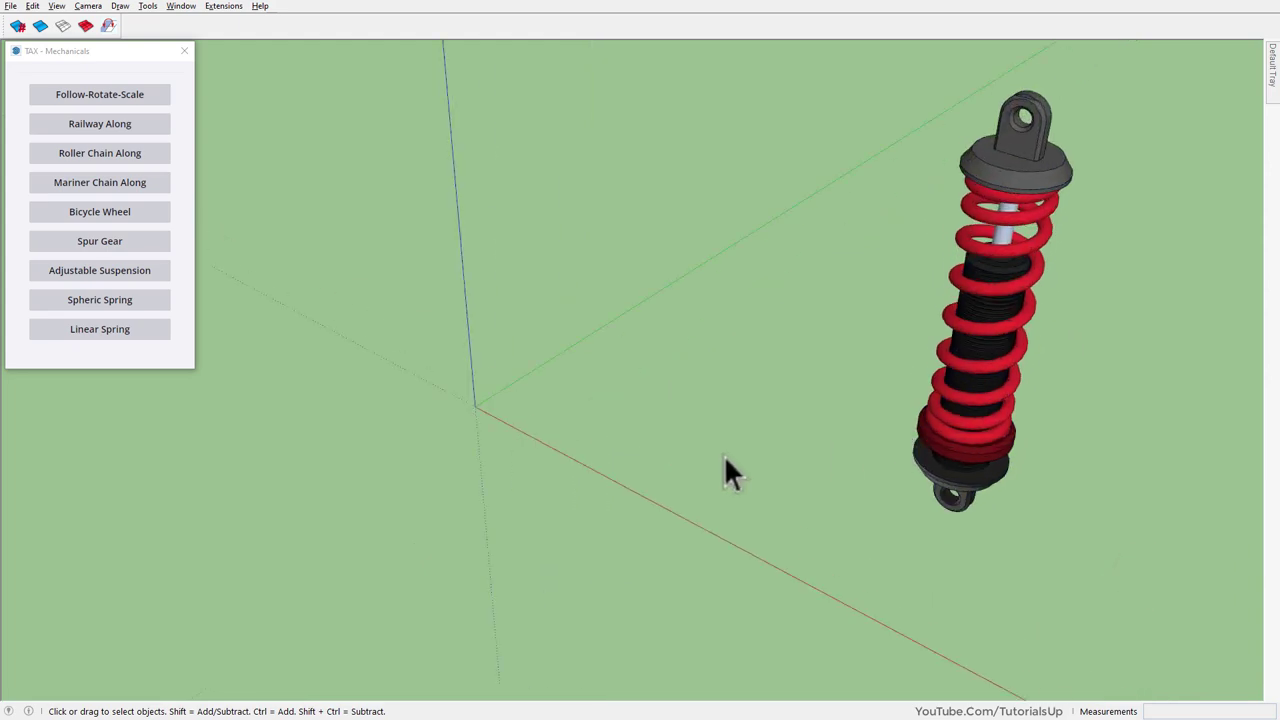
Step: Reopen the suspension settings with general detail 2, spring tube detail 12, length 600 and extension 60%
left_click(98, 272)
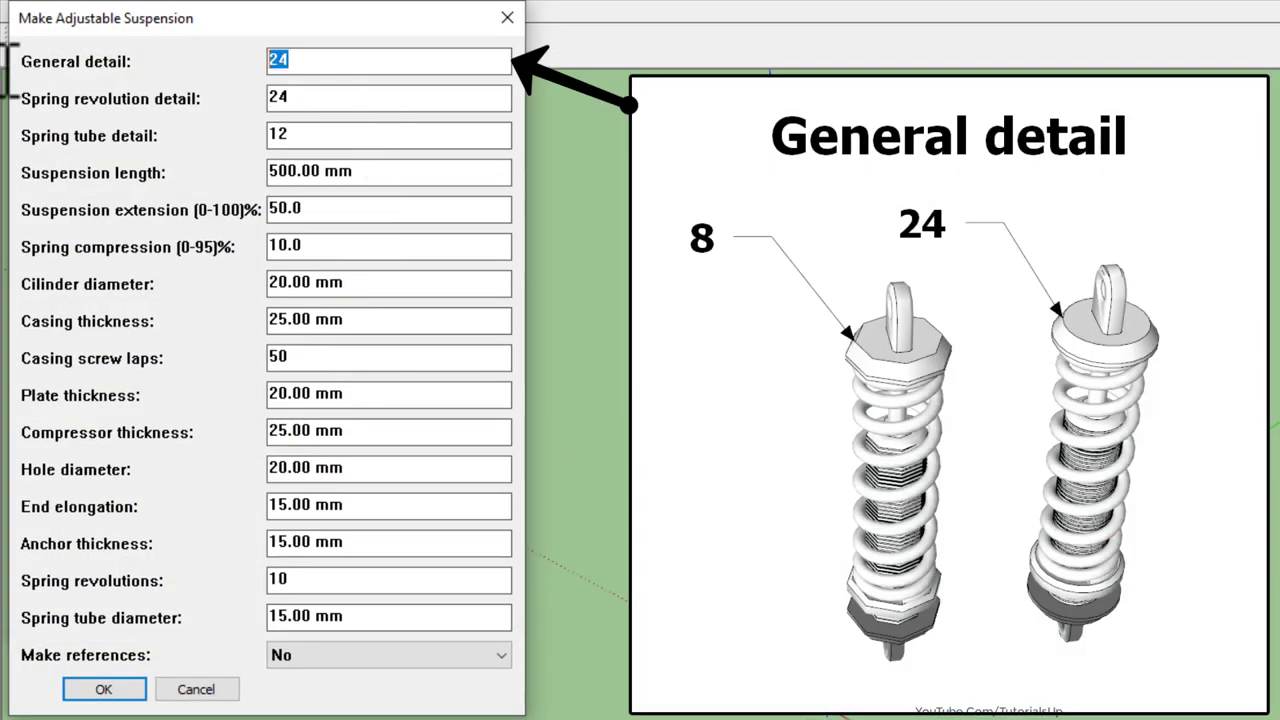
type("2")
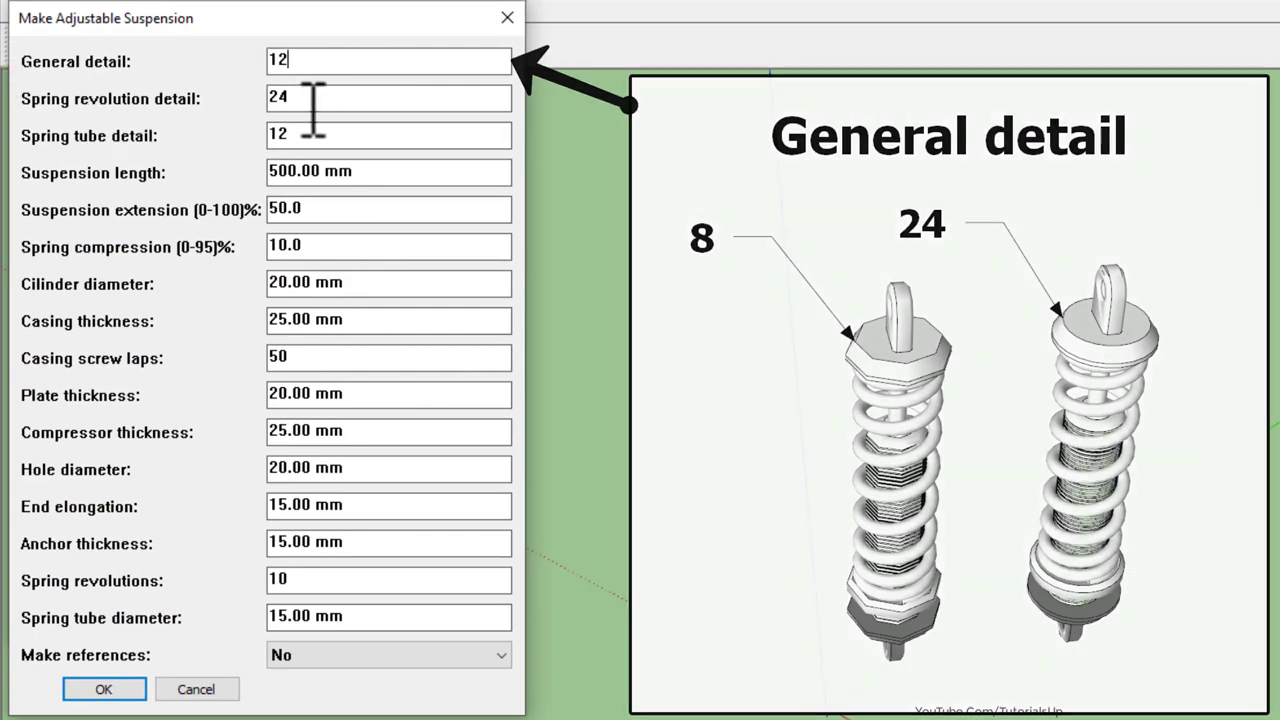
key("Tab")
type("1")
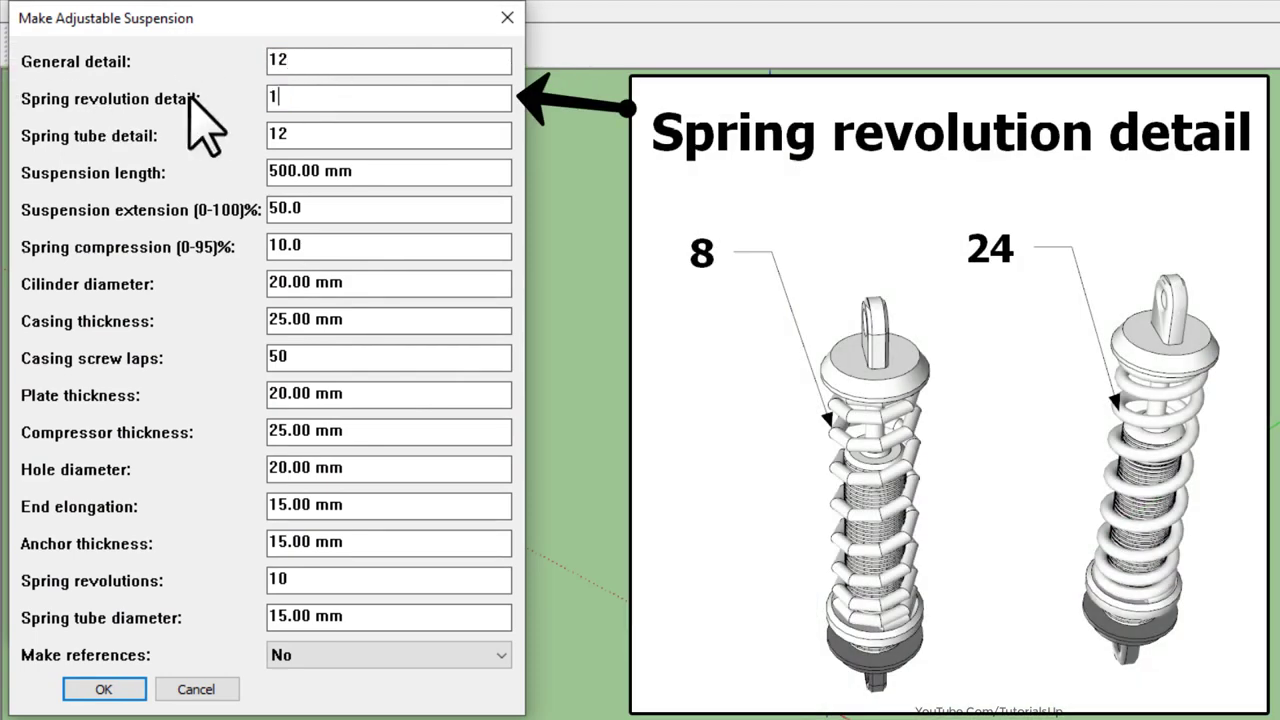
type("2")
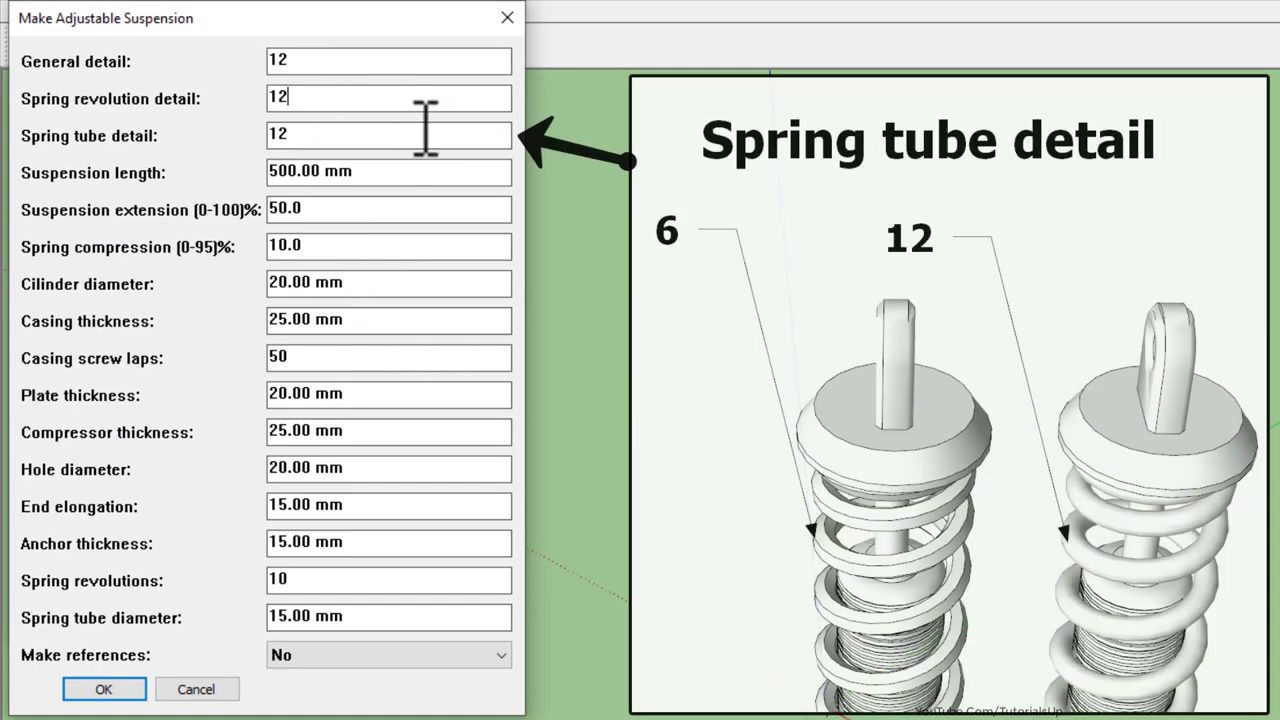
left_click(318, 134)
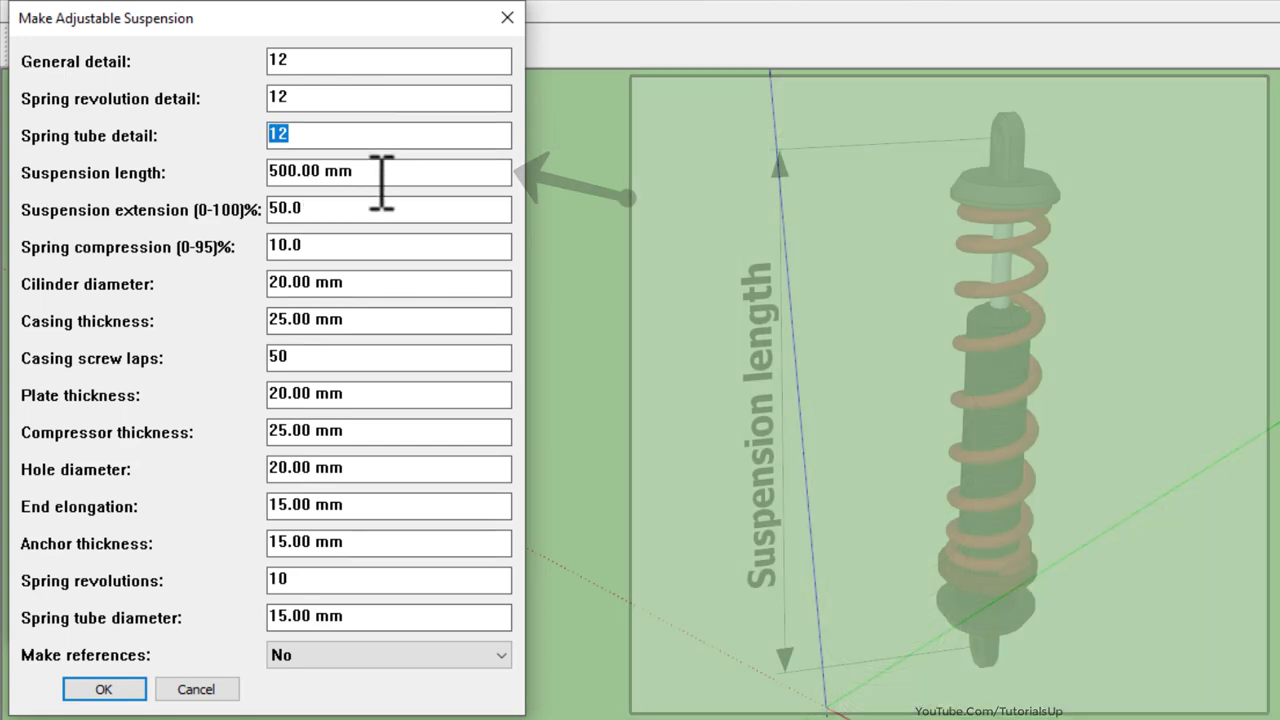
left_click_drag(378, 172, 192, 168)
type("6")
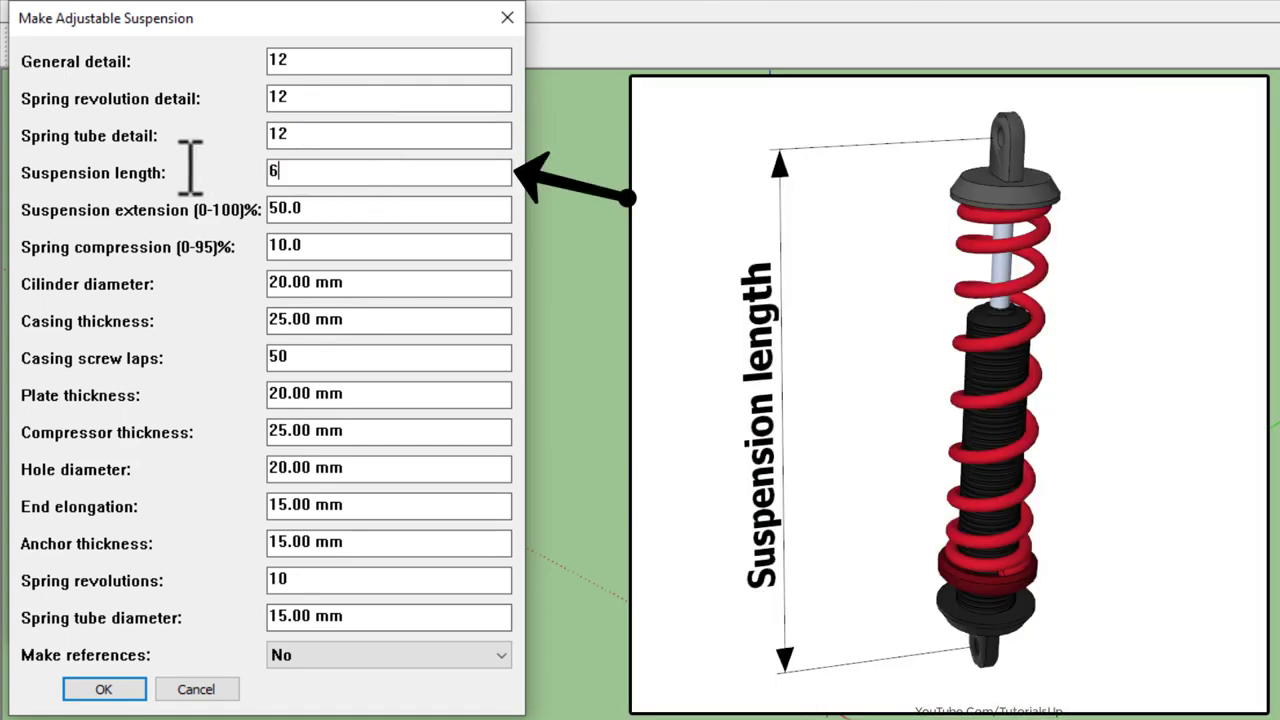
type("00")
key("Tab")
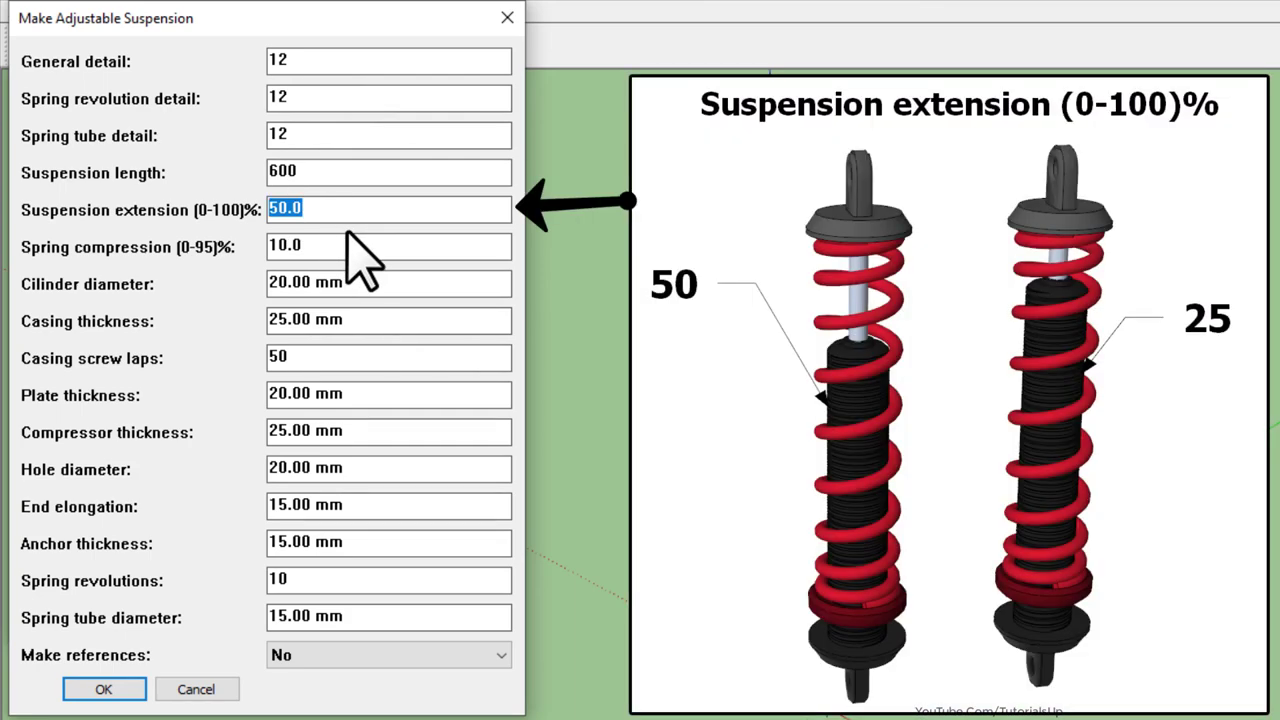
type("60")
key("Tab")
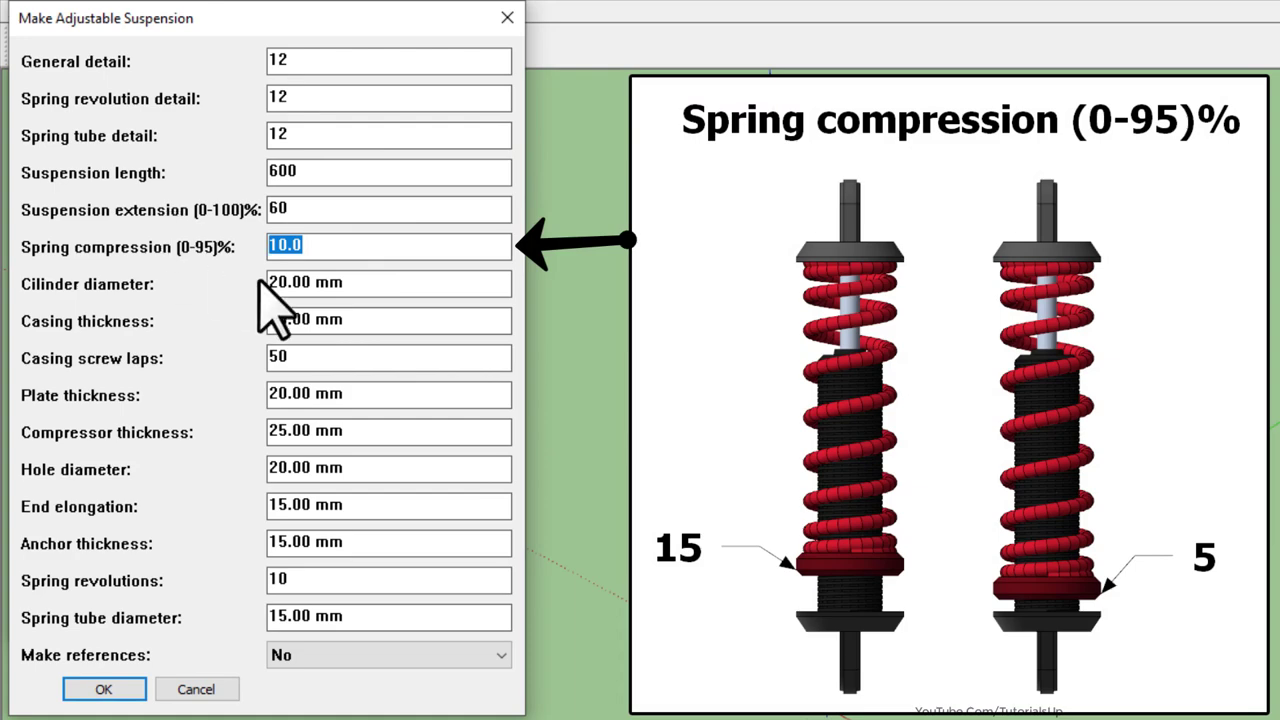
Step: Set spring compression to 8 and cylinder diameter to 30
type("8")
left_click(400, 286)
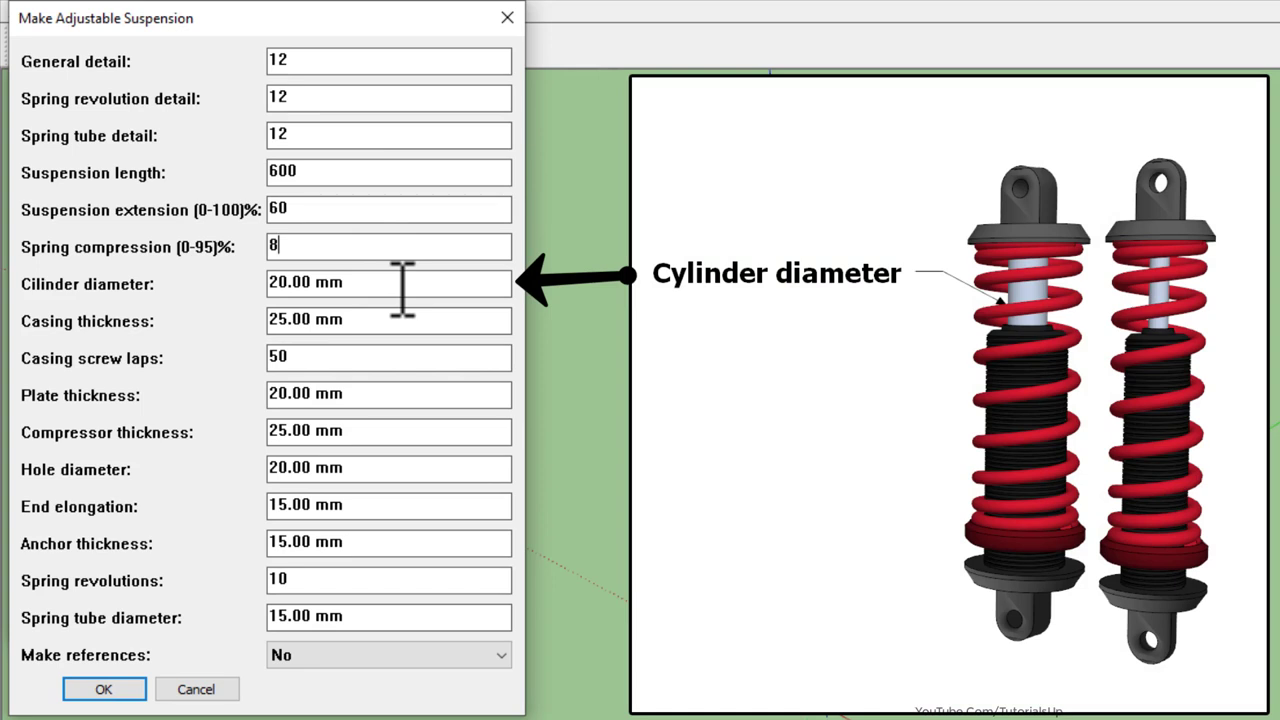
left_click_drag(398, 290, 132, 287)
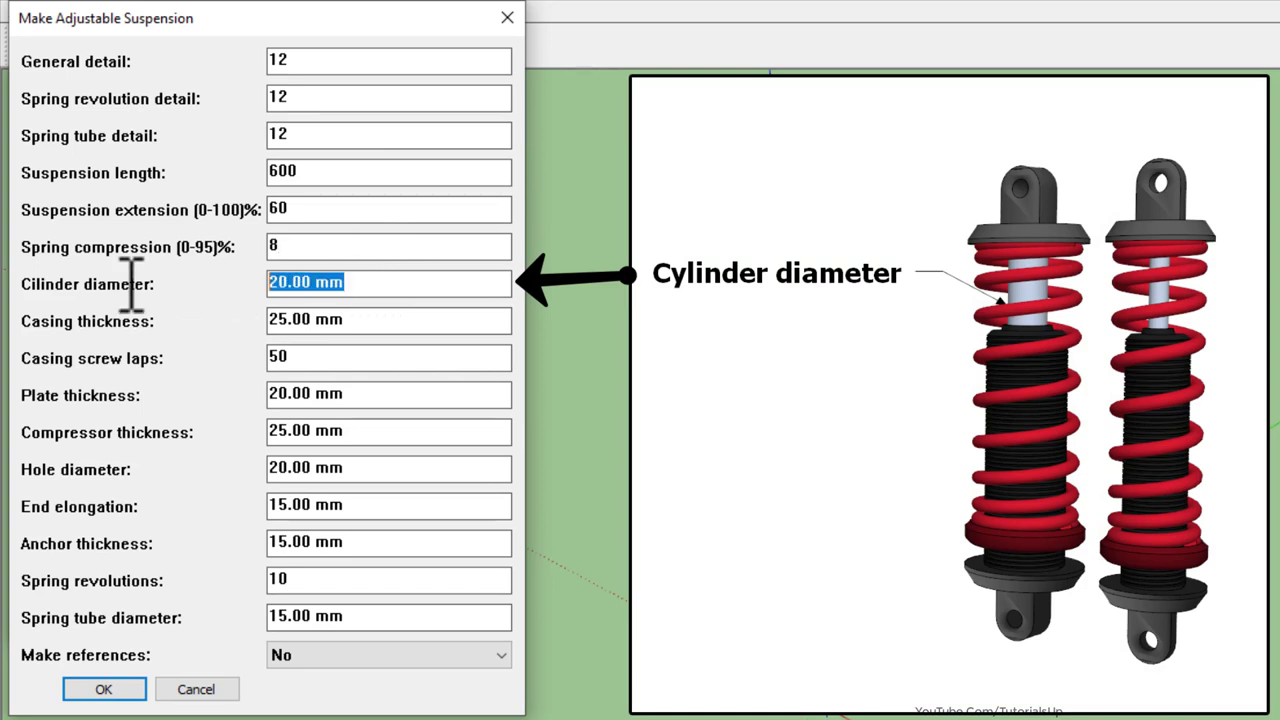
type("30")
left_click(358, 320)
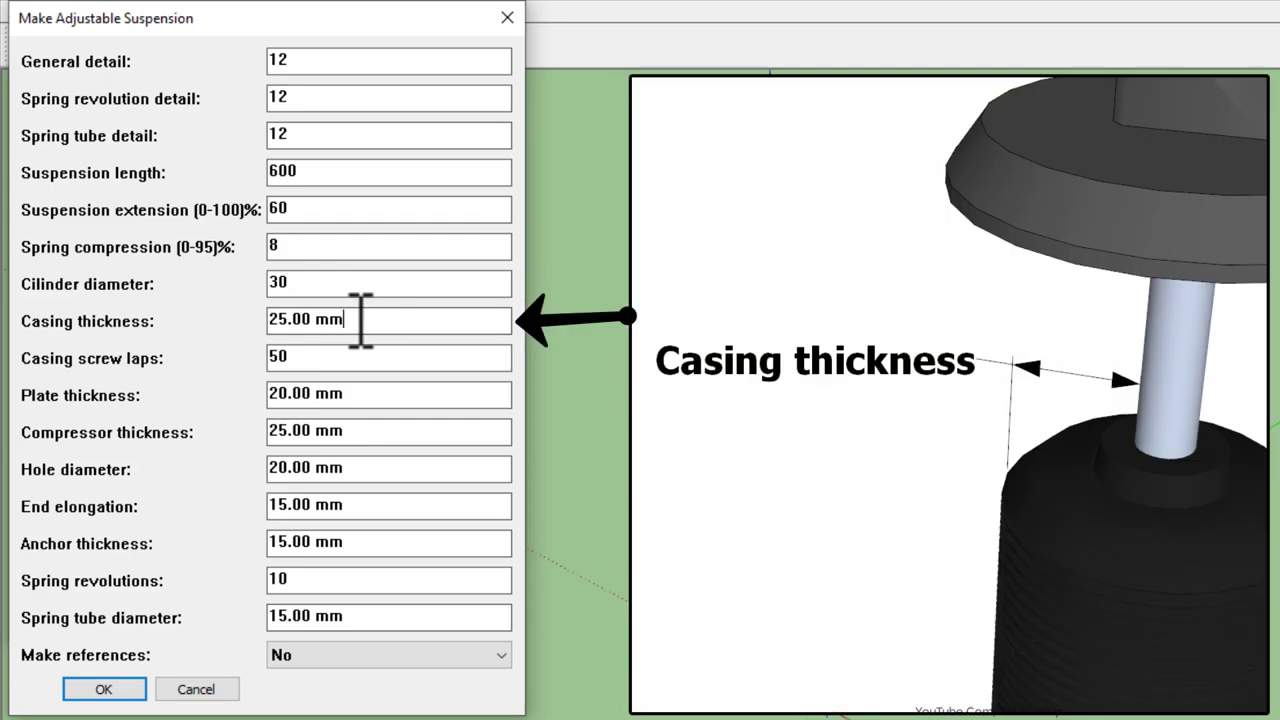
Step: Review the casing, plate, hole, elongation, anchor, revolutions and tube diameter values
left_click_drag(360, 320, 254, 315)
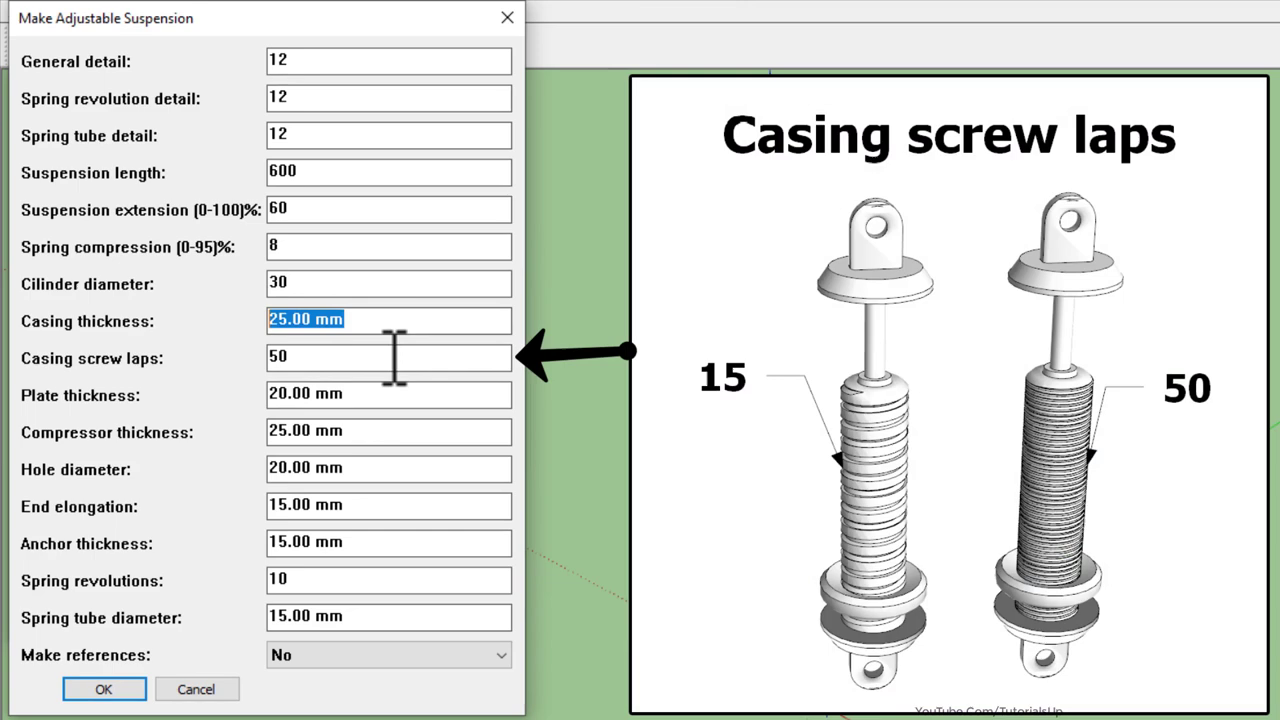
left_click_drag(391, 357, 237, 355)
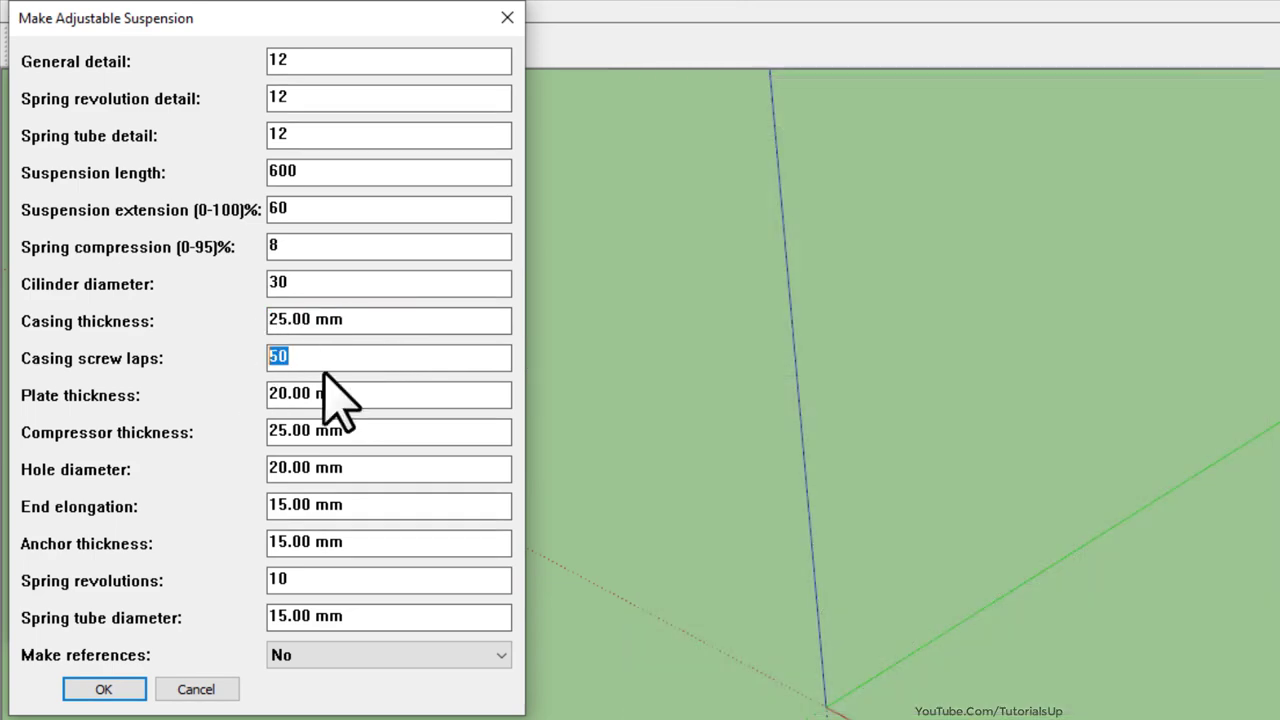
left_click_drag(366, 390, 186, 385)
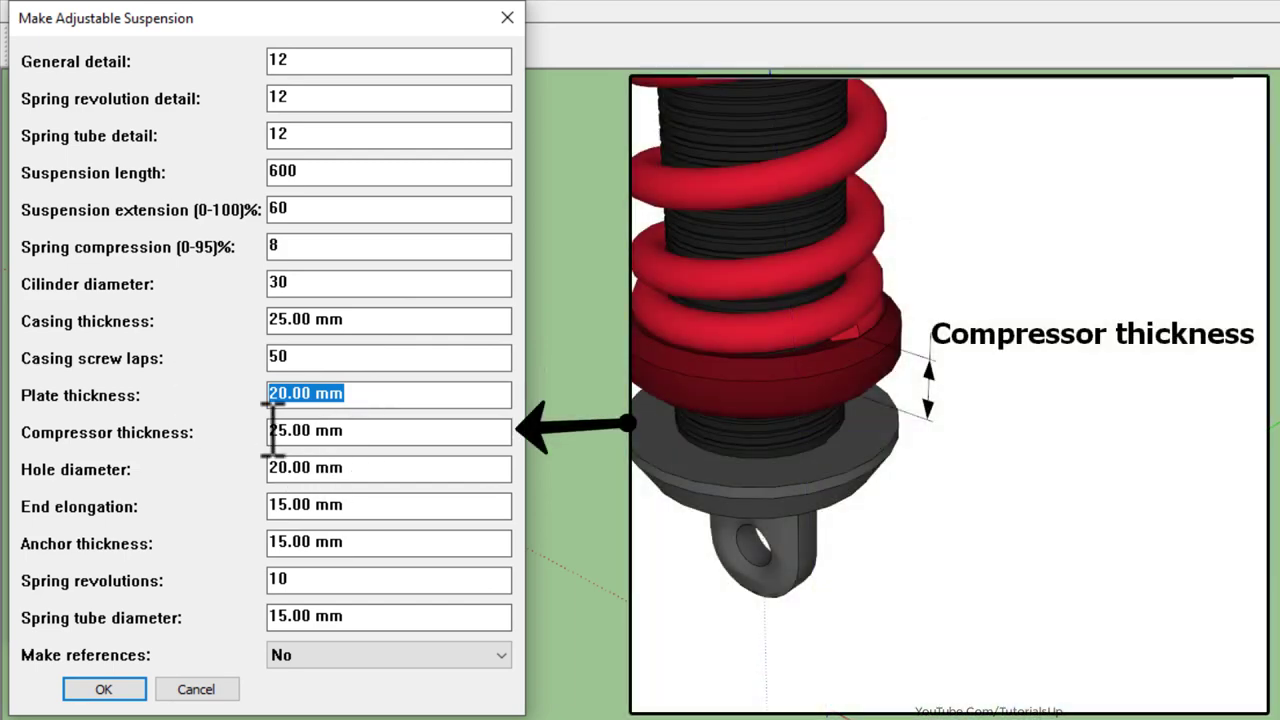
key("Tab")
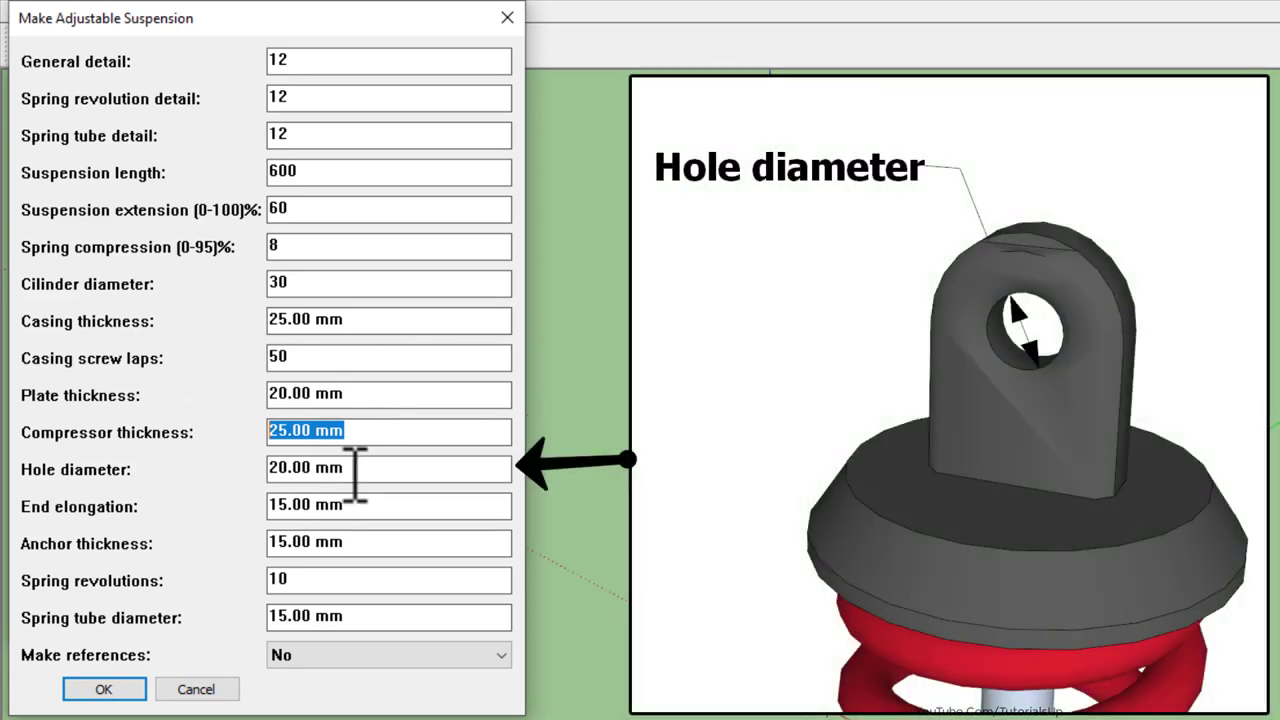
left_click_drag(352, 468, 187, 468)
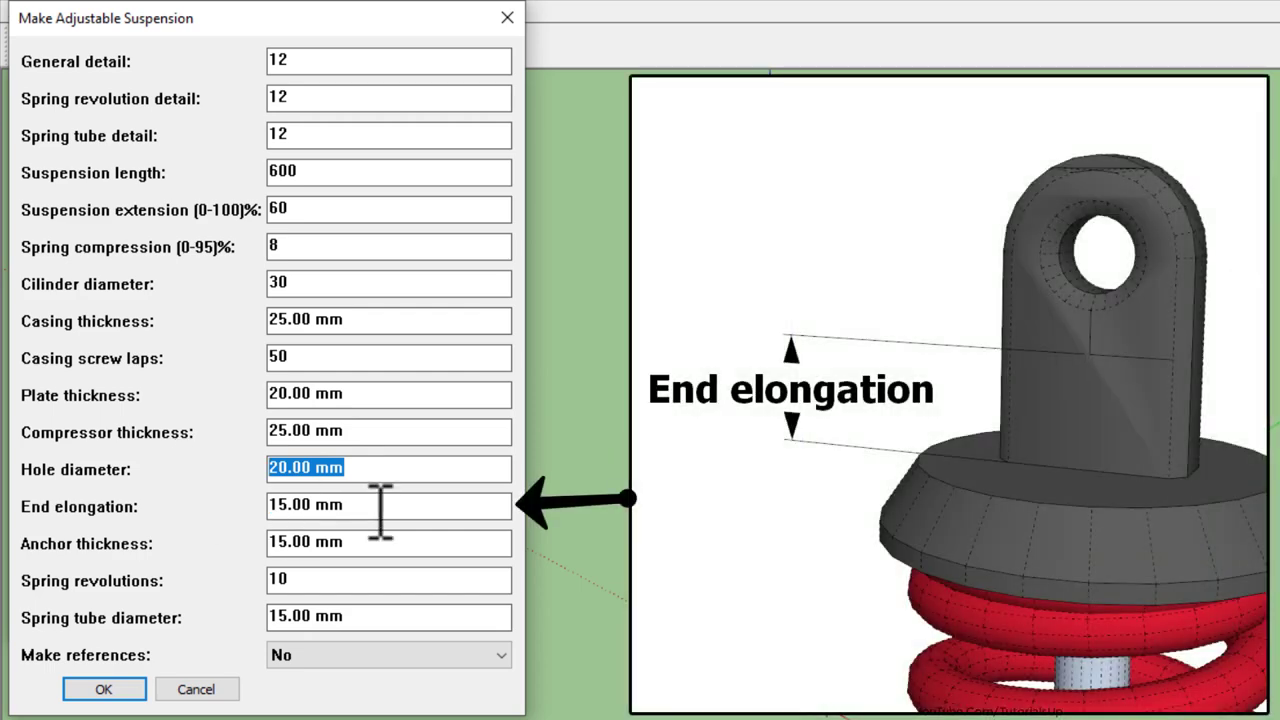
left_click_drag(380, 505, 219, 503)
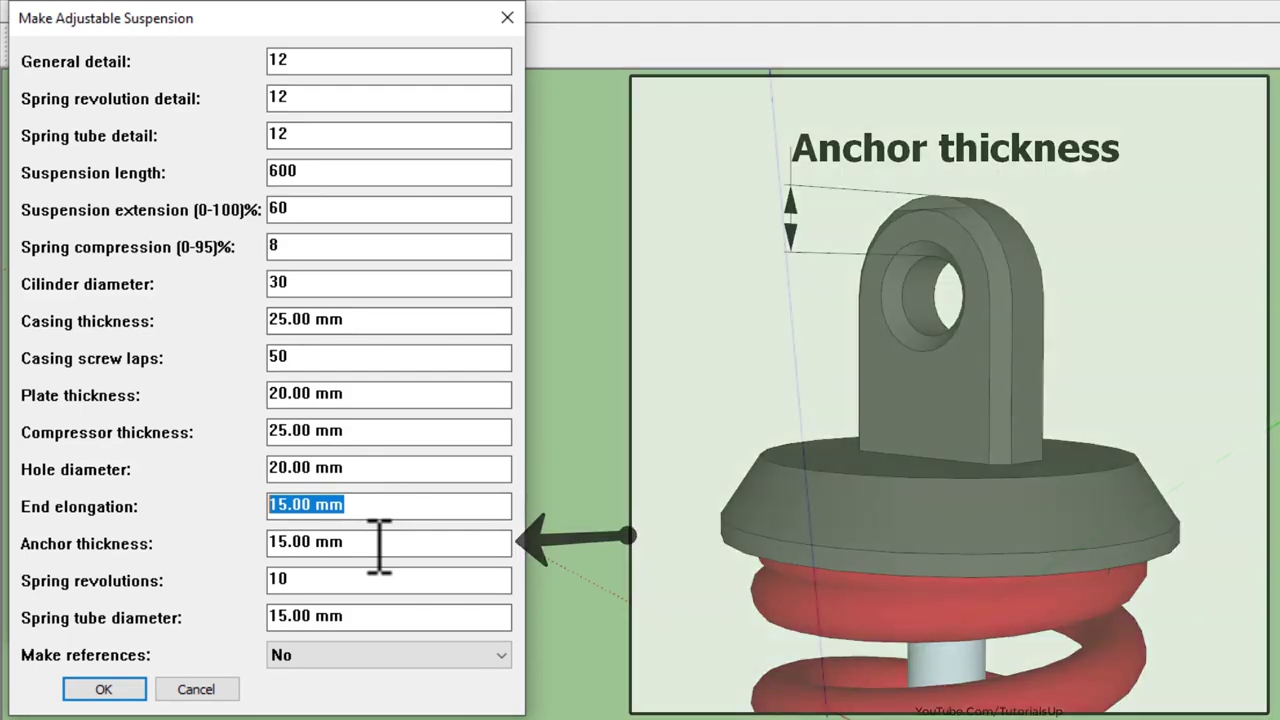
left_click_drag(380, 543, 212, 540)
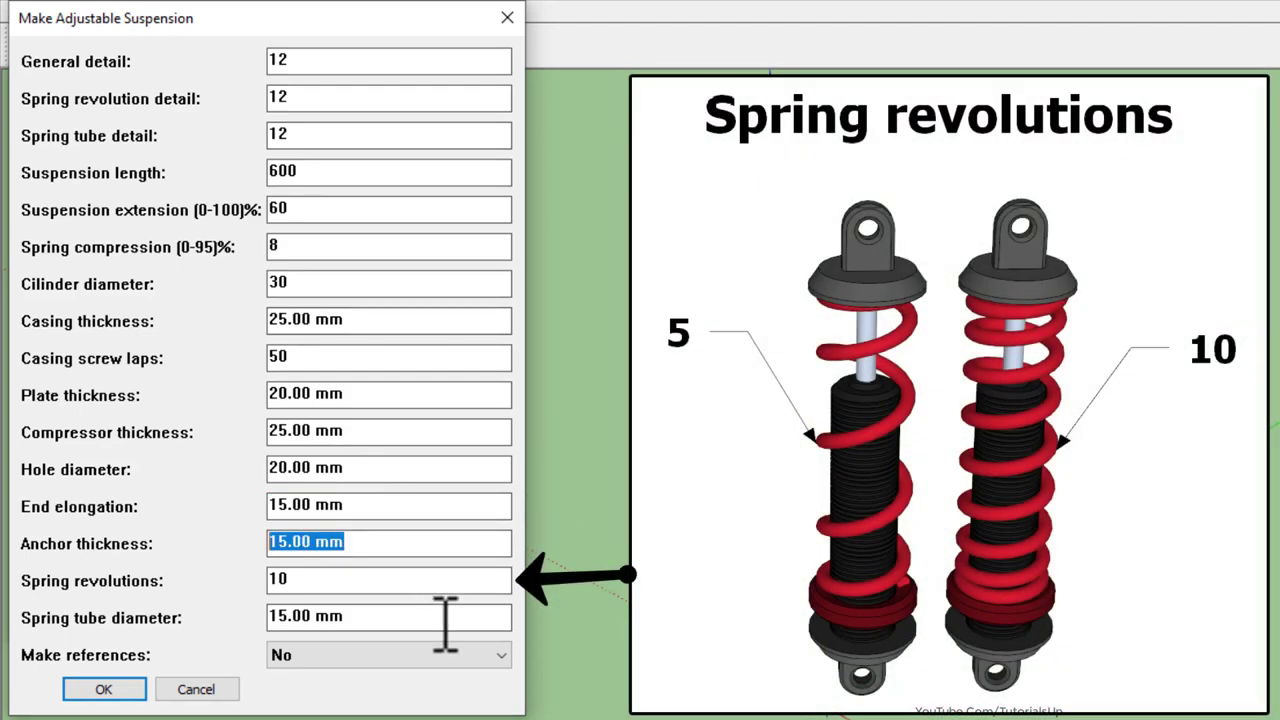
left_click_drag(330, 580, 209, 576)
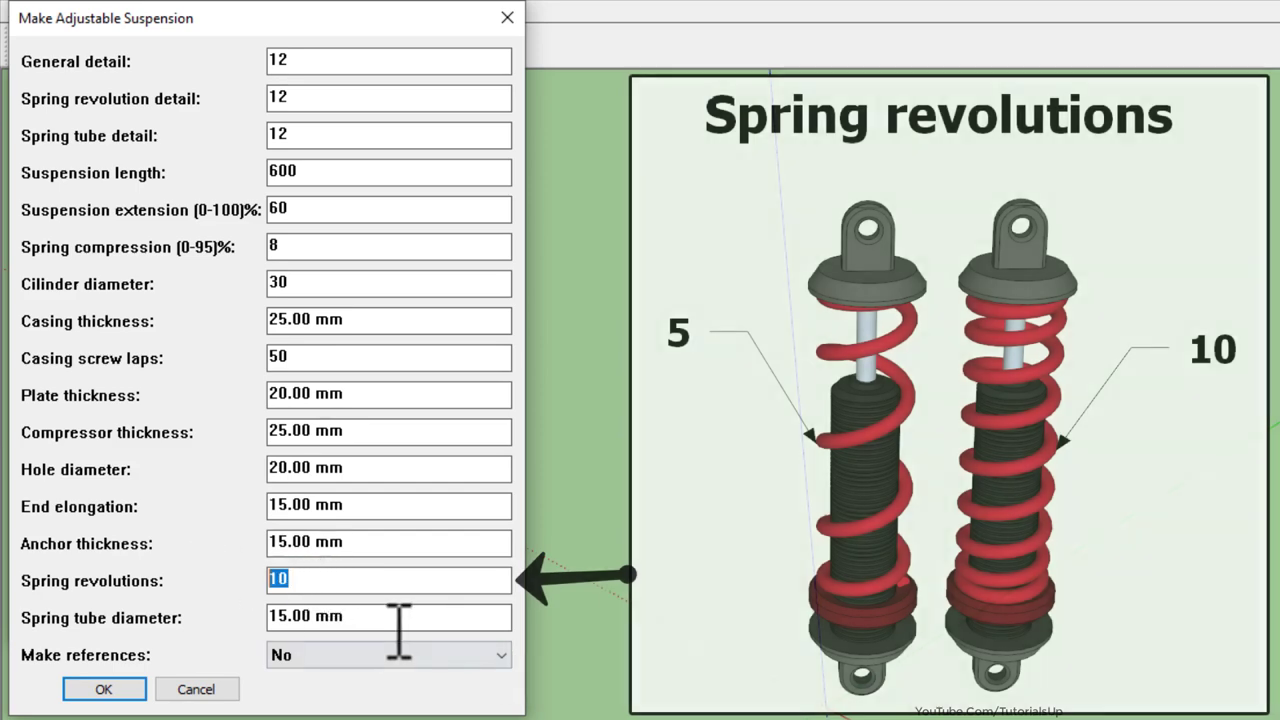
left_click_drag(400, 616, 188, 617)
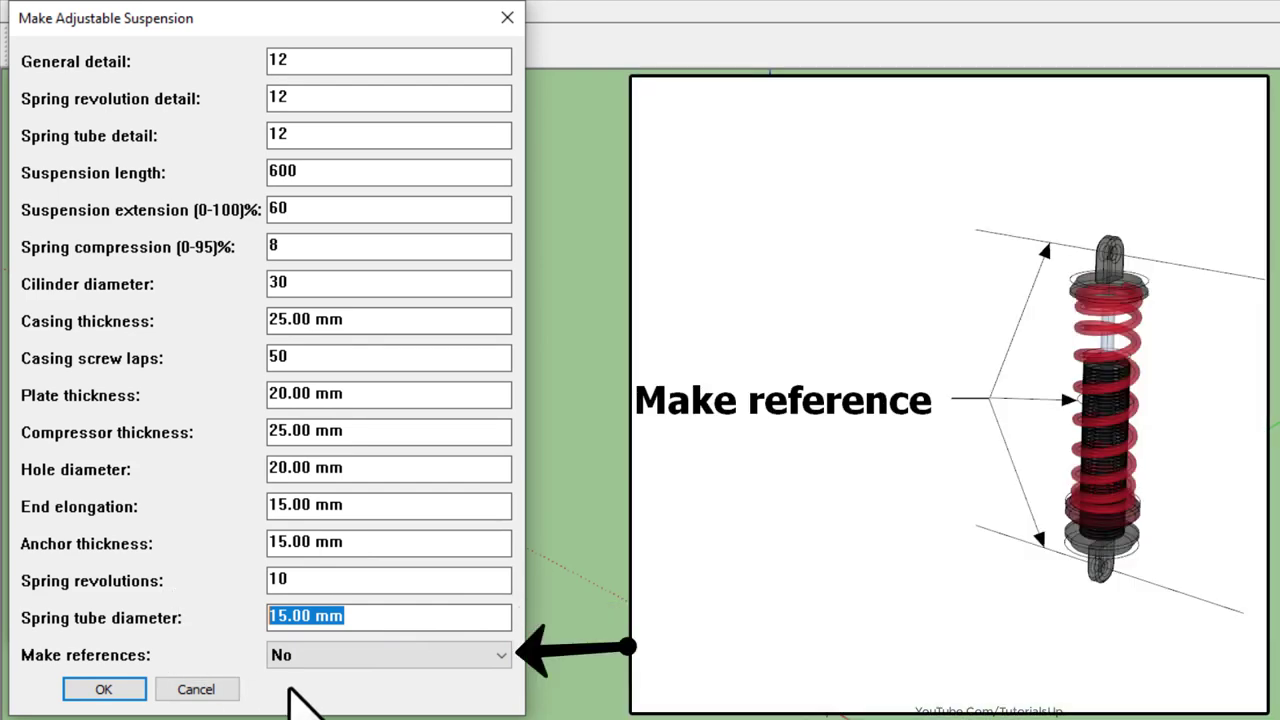
Step: Set Make references to Yes and submit the suspension settings
left_click(314, 662)
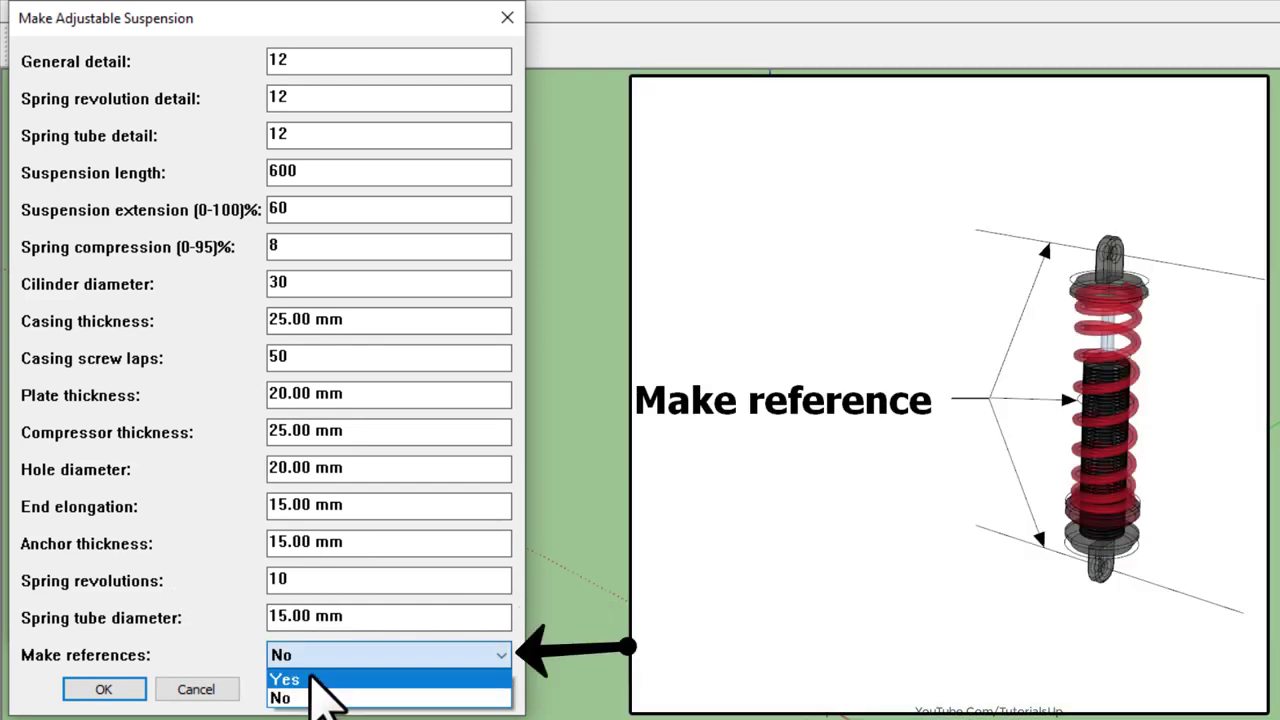
left_click(290, 680)
left_click(122, 689)
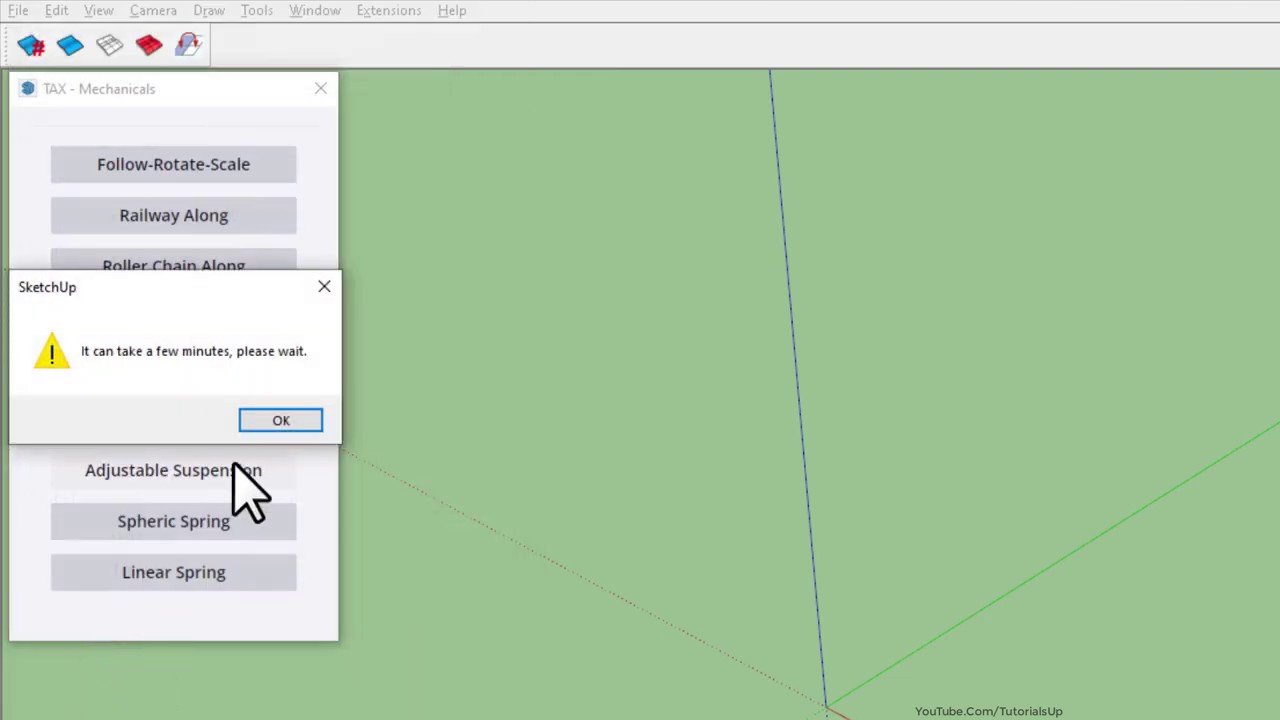
Step: Dismiss the wait and success notices and select the new, longer shock absorber
left_click(263, 418)
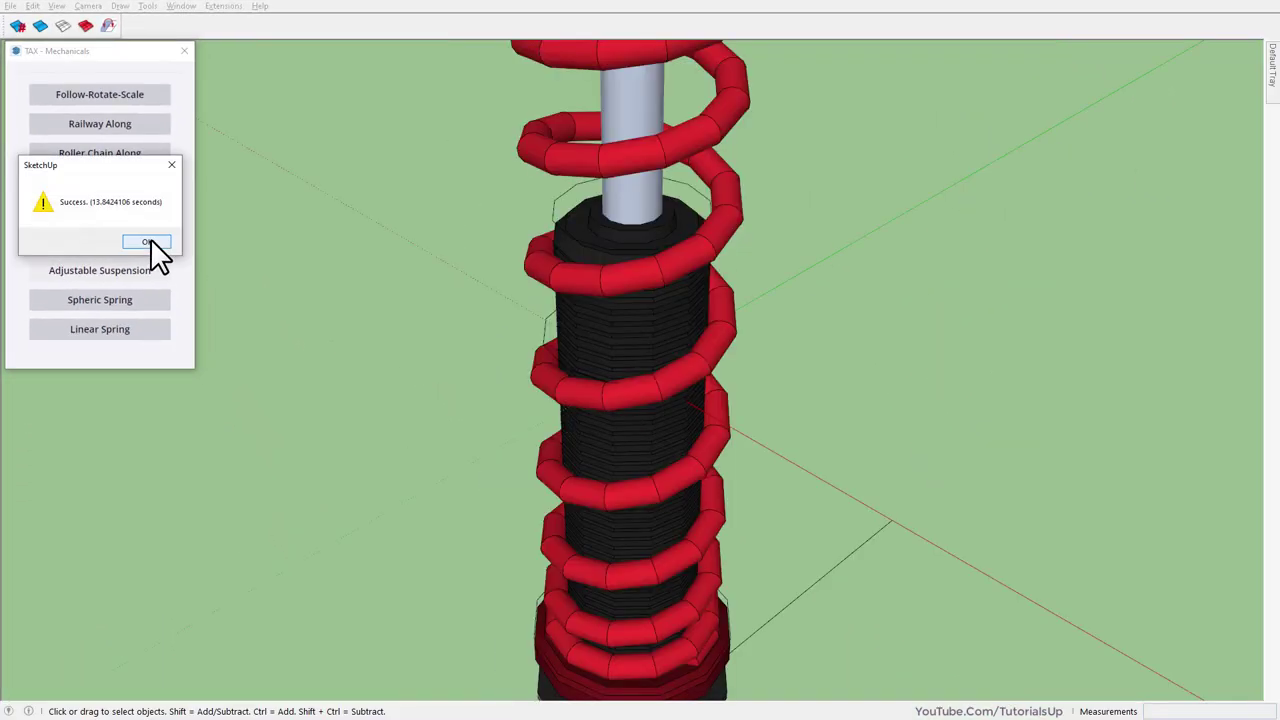
left_click(150, 240)
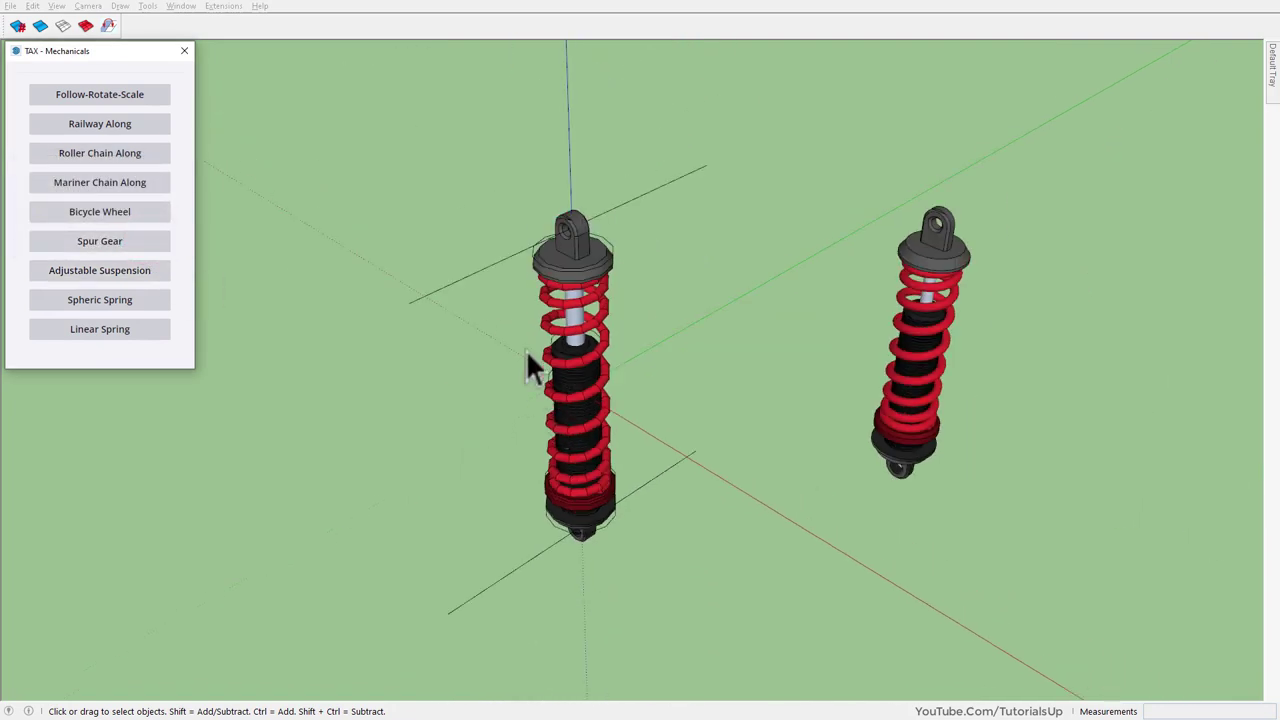
left_click(582, 306)
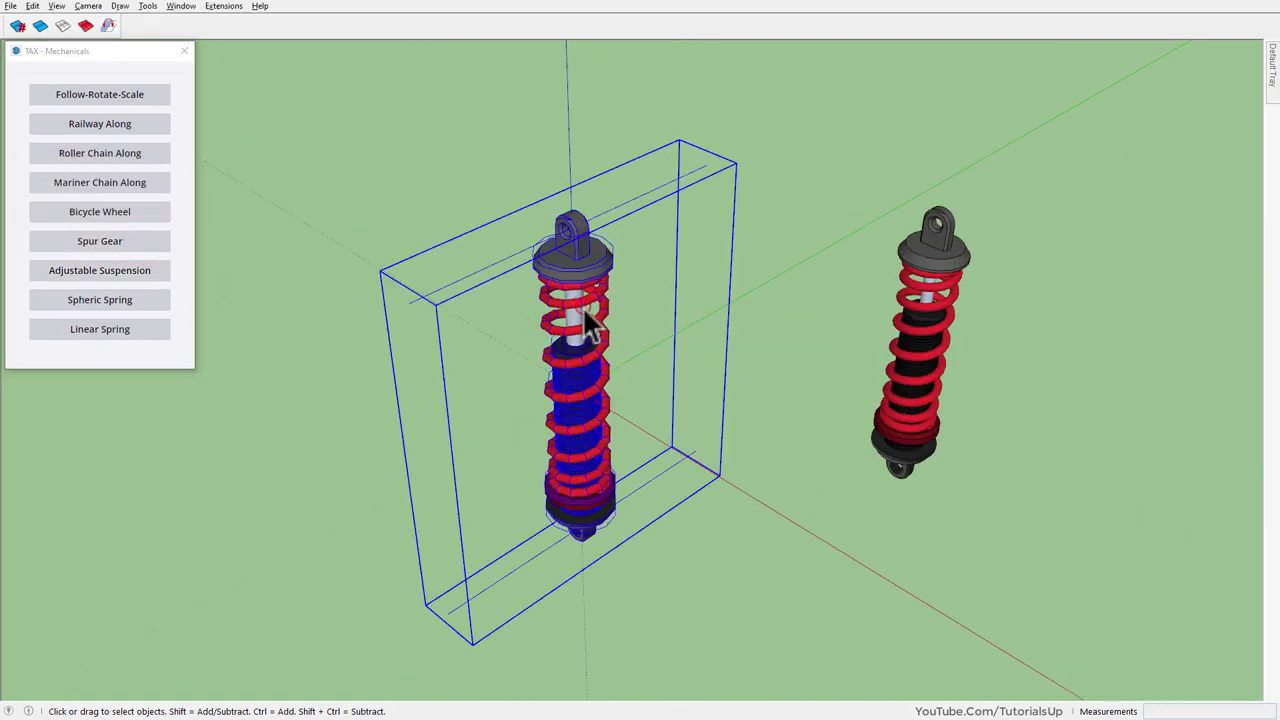
Step: Orbit and zoom to inspect the new shock alongside the first one
left_click(40, 26)
left_click(623, 455)
scroll(572, 281, "up", 3)
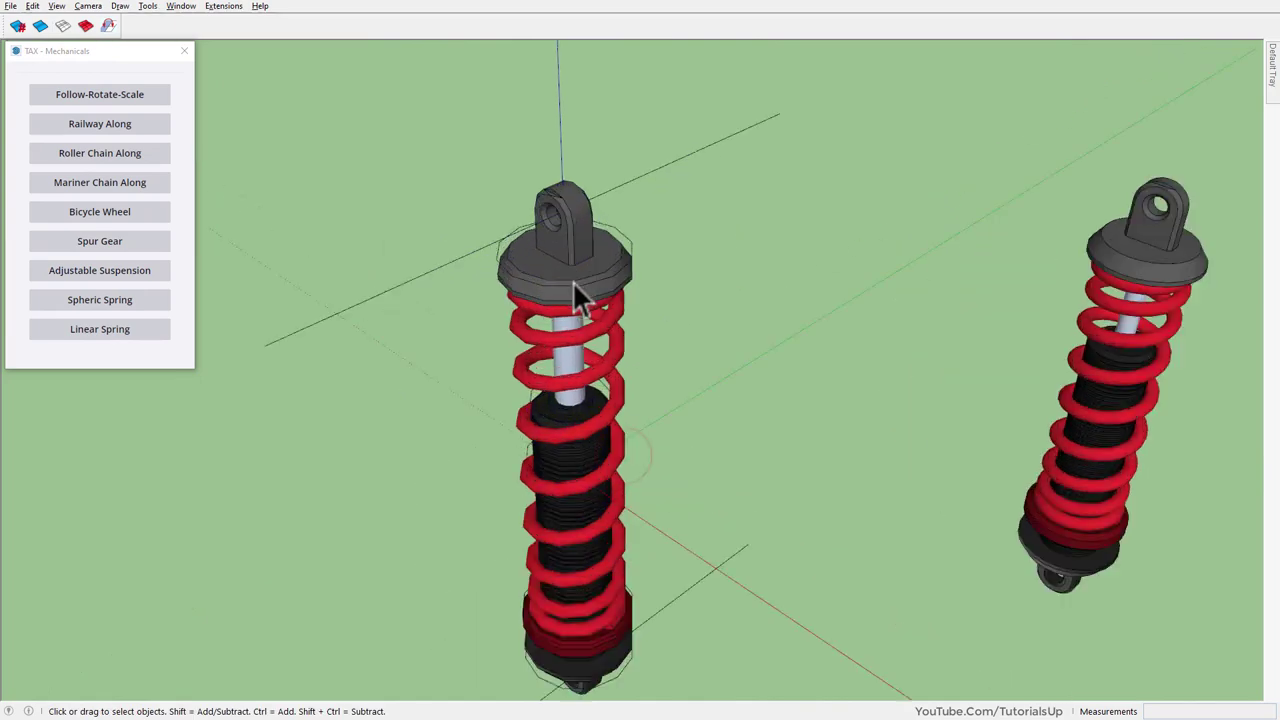
scroll(572, 281, "up", 3)
mouse_move(571, 249)
middle_mouse_down()
mouse_move(615, 350)
mouse_move(1069, 26)
mouse_move(654, 57)
mouse_move(486, 297)
middle_mouse_up()
scroll(540, 505, "down", 2)
scroll(480, 430, "down", 2)
scroll(900, 310, "up", 4)
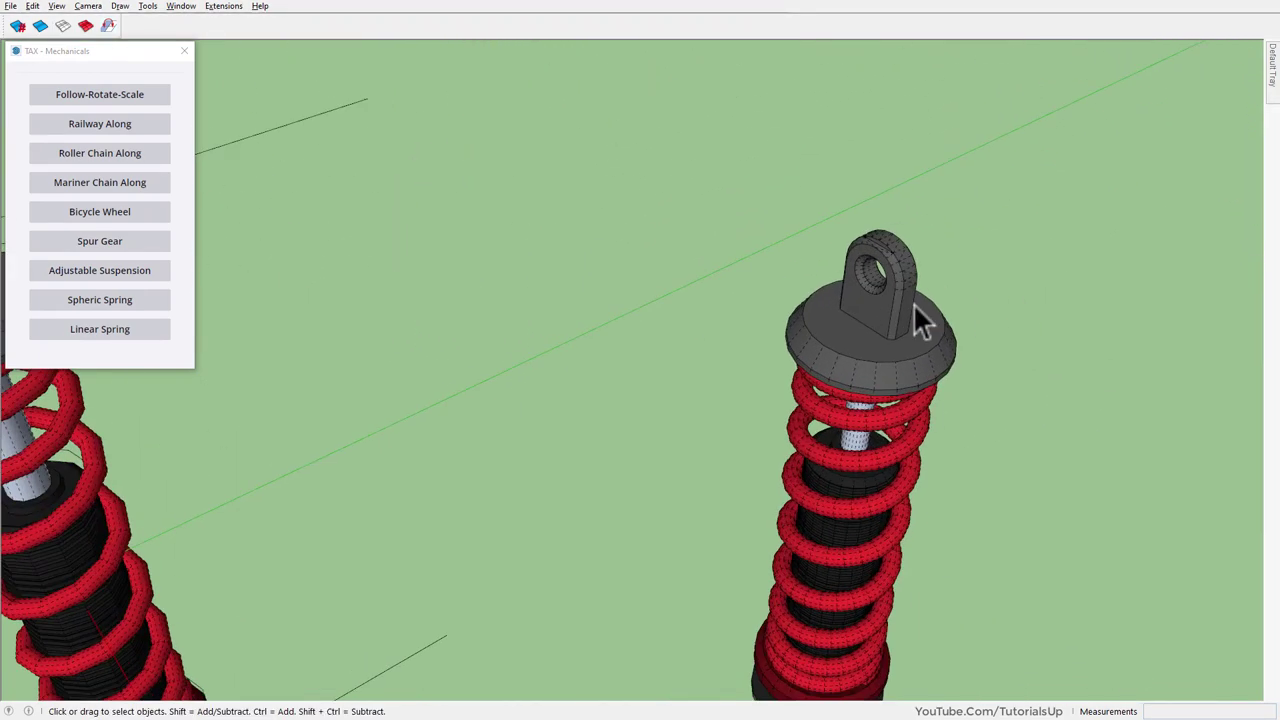
scroll(865, 320, "up", 3)
scroll(920, 300, "down", 2)
scroll(637, 377, "down", 3)
scroll(597, 523, "up", 4)
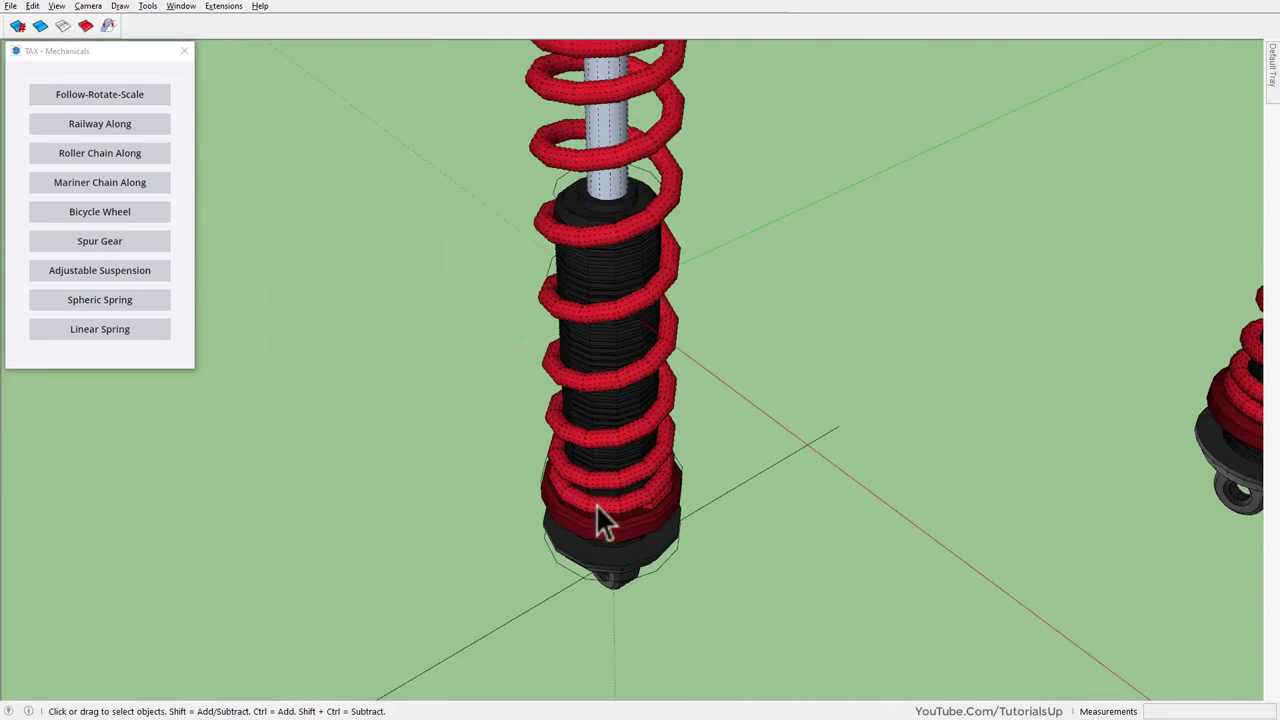
mouse_move(597, 523)
middle_mouse_down()
mouse_move(666, 146)
mouse_move(430, 322)
middle_mouse_up()
scroll(428, 320, "down", 3)
middle_click_drag(586, 477, 654, 223)
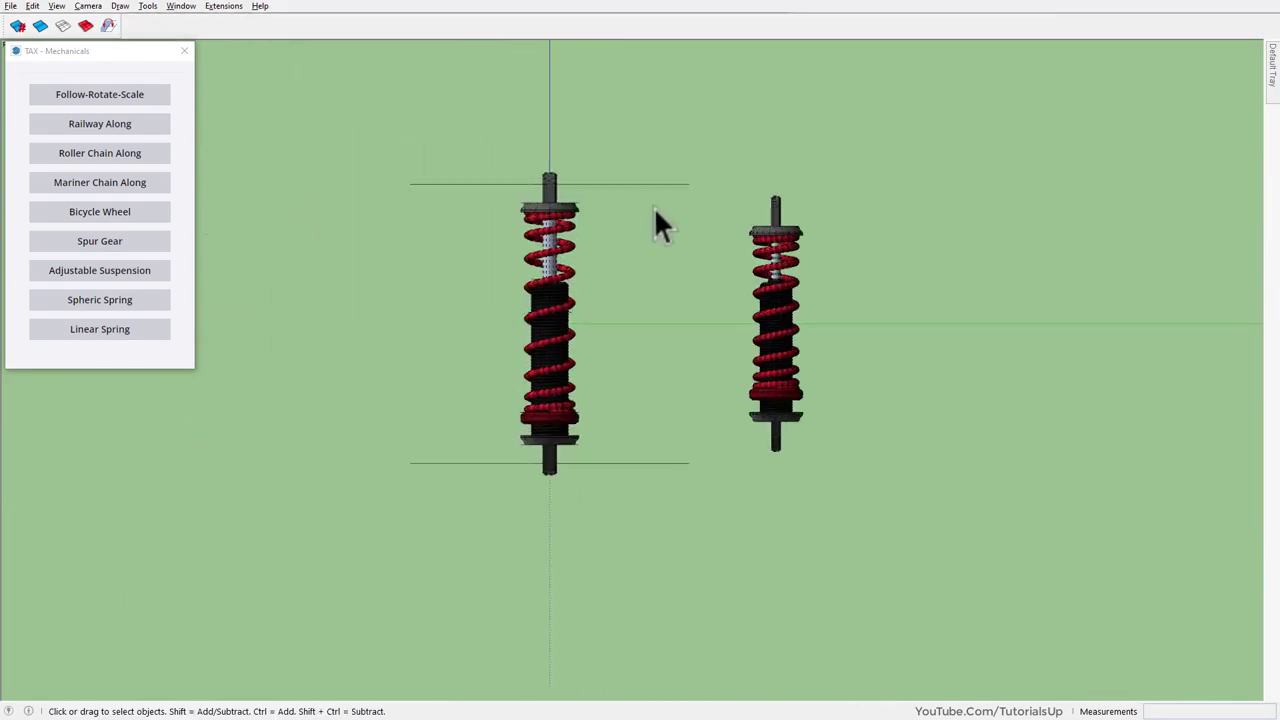
scroll(551, 337, "up", 2)
mouse_move(551, 337)
middle_mouse_down()
mouse_move(755, 510)
mouse_move(698, 417)
middle_mouse_up()
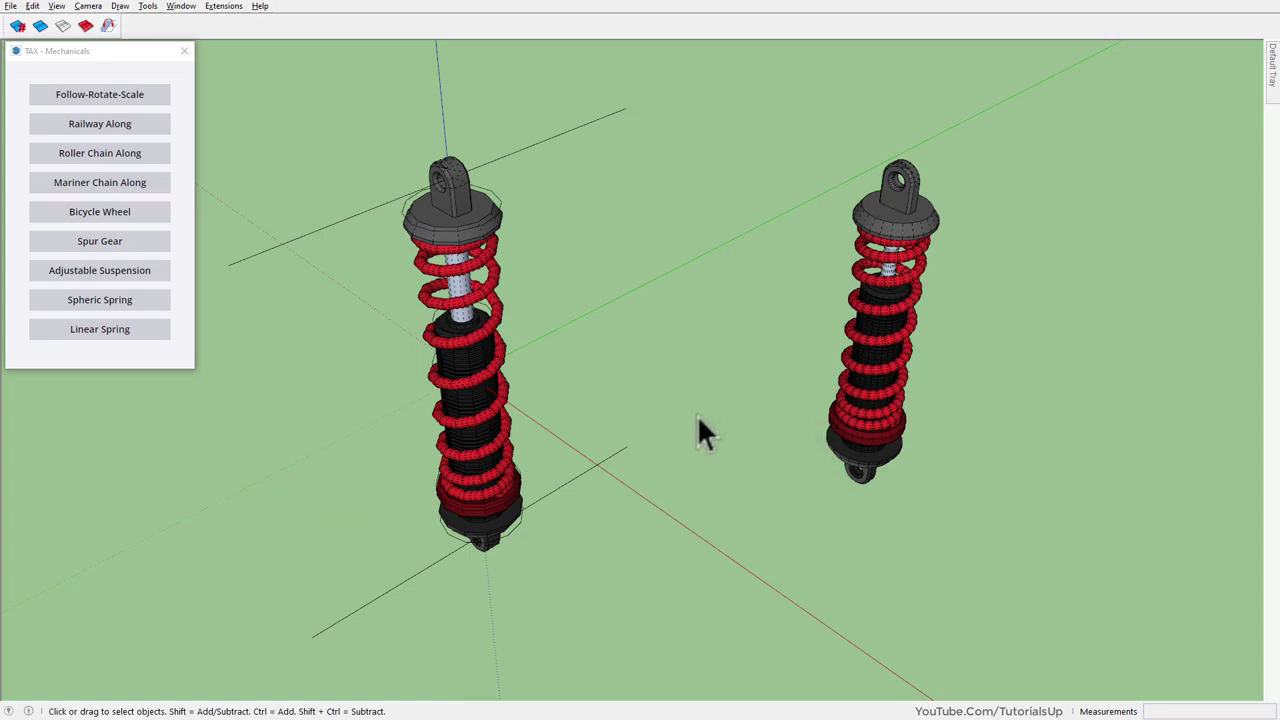
Step: Inside the new shock's group, move the shock body away from its reference rings
double_click(447, 220)
left_click(343, 234)
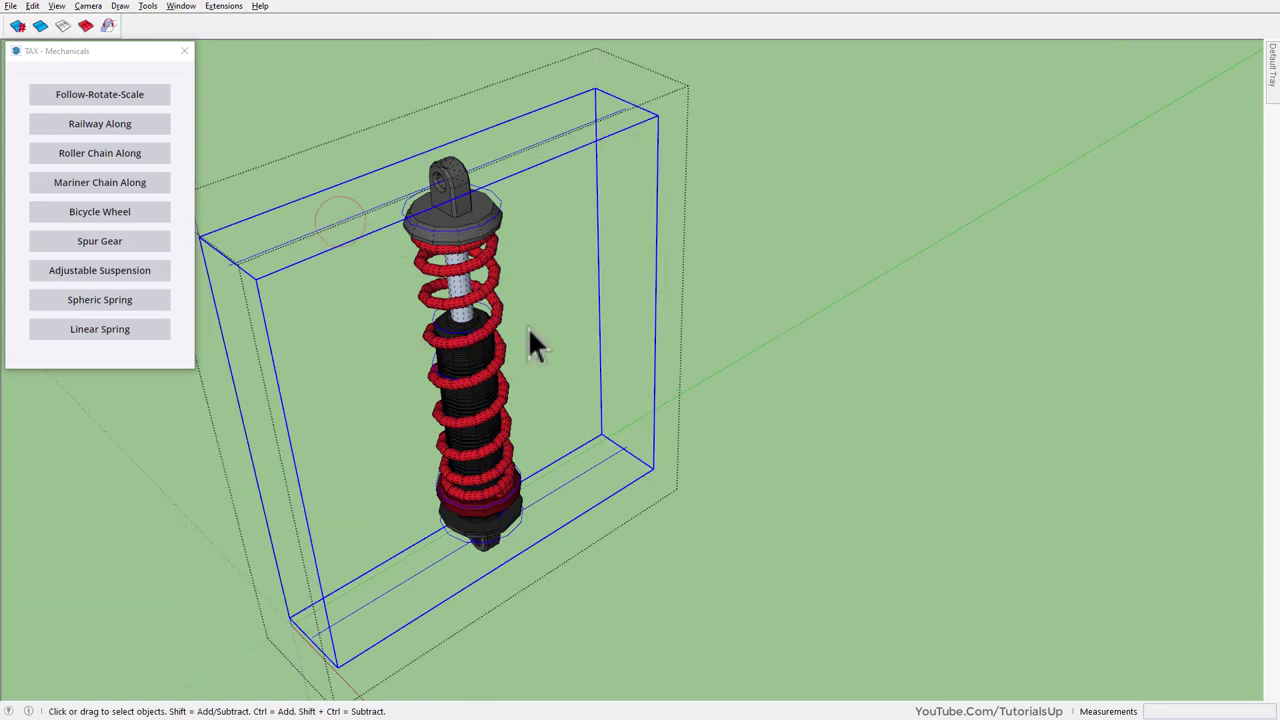
key("m")
mouse_move(528, 343)
middle_mouse_down()
mouse_move(726, 491)
mouse_move(591, 451)
mouse_move(781, 406)
mouse_move(591, 386)
mouse_move(491, 349)
mouse_move(540, 266)
mouse_move(705, 290)
mouse_move(591, 314)
mouse_move(588, 497)
mouse_move(414, 451)
mouse_move(509, 463)
middle_mouse_up()
left_click(726, 491)
left_click(906, 557)
key("space")
key("Escape")
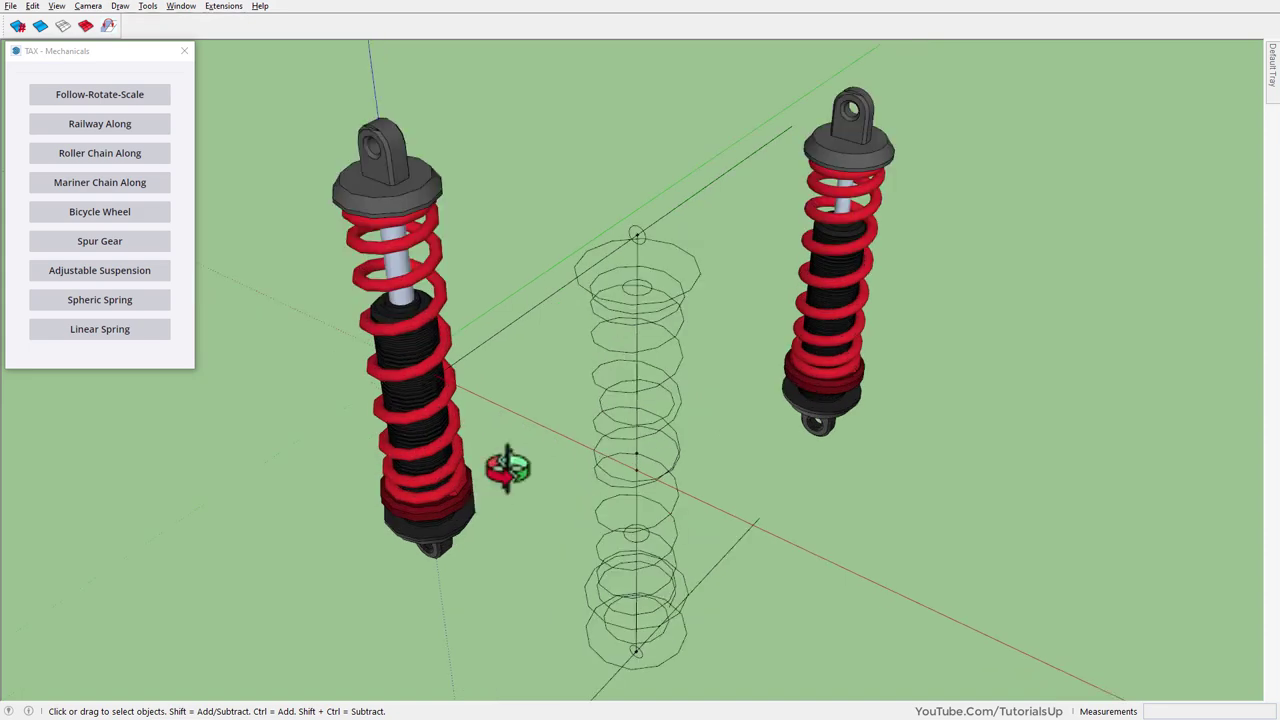
mouse_move(553, 456)
middle_mouse_down()
mouse_move(474, 480)
mouse_move(823, 491)
mouse_move(757, 177)
mouse_move(570, 372)
middle_mouse_up()
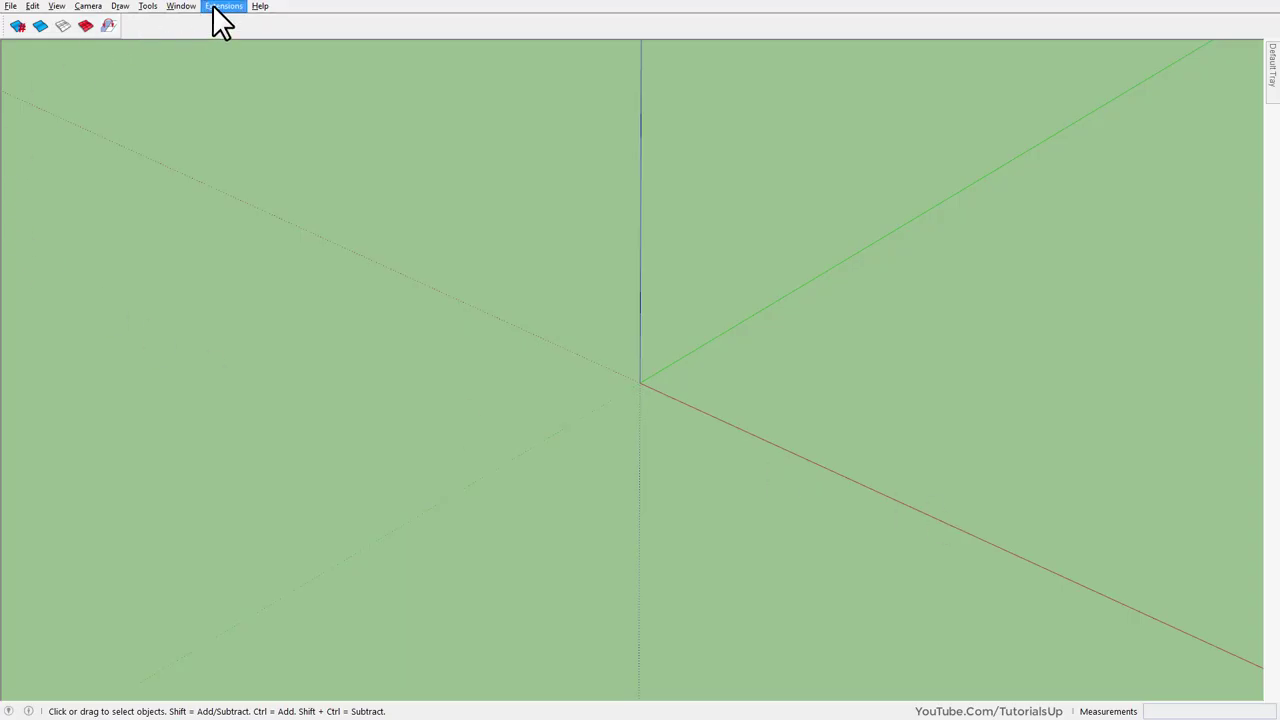
Step: Bring up the Make Spheric Spring dialog from TAX Mechanicals
left_click(220, 8)
mouse_move(482, 154)
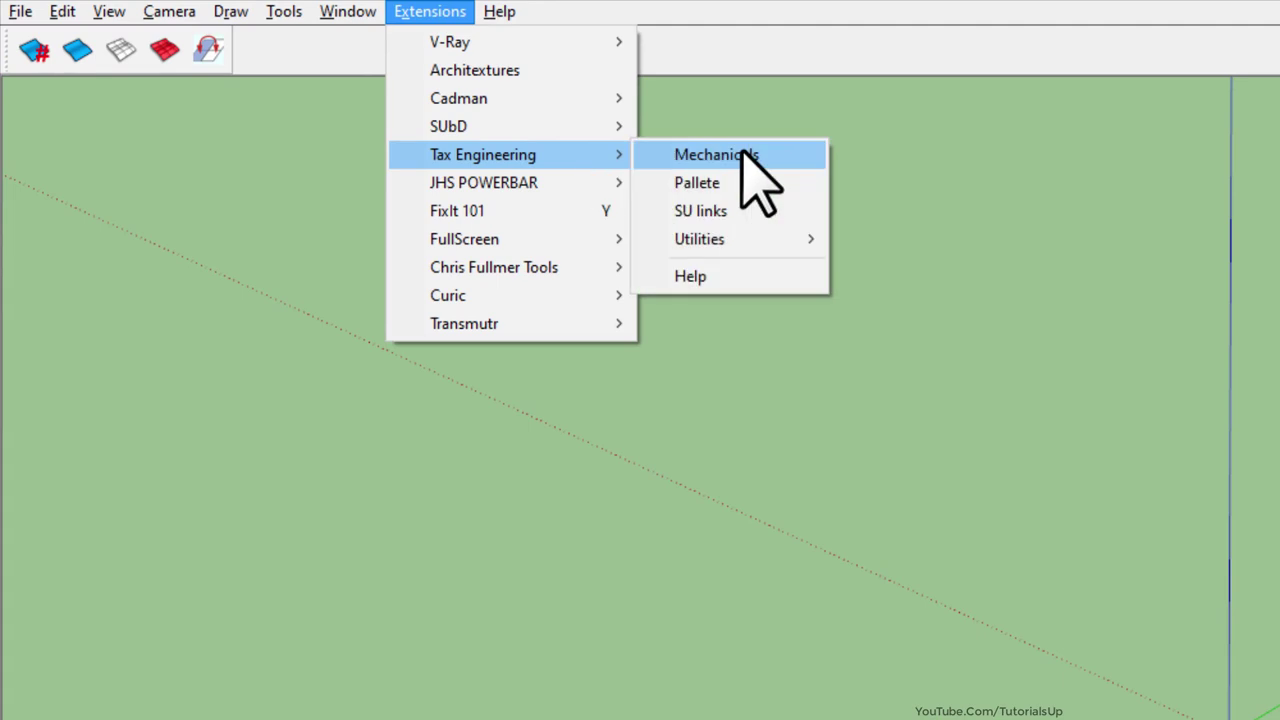
left_click(780, 155)
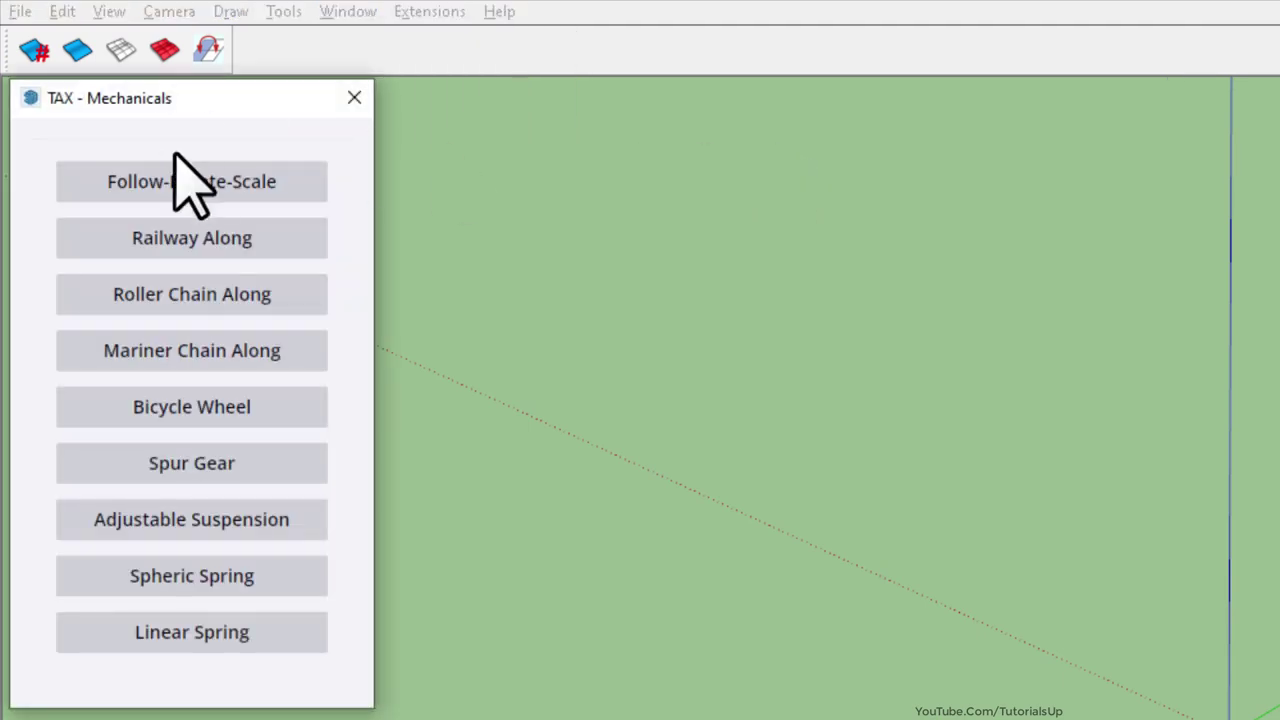
left_click(290, 580)
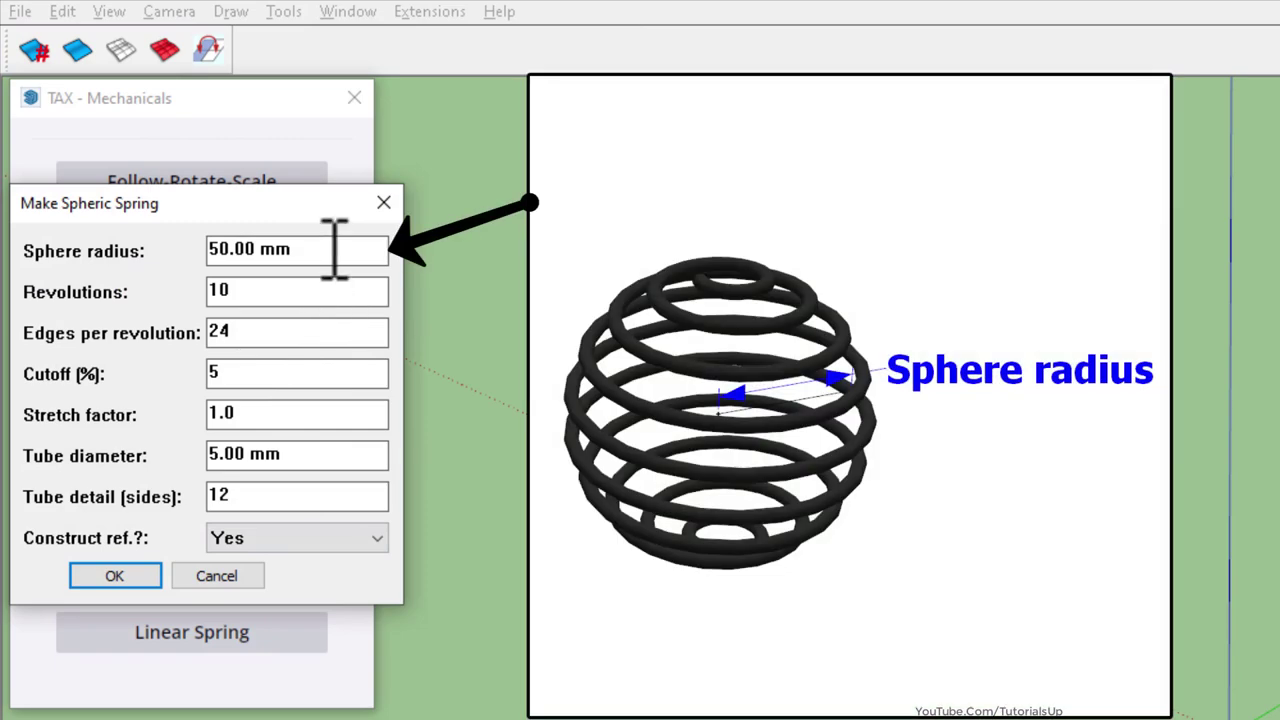
Step: Review the defaults: 50.00 mm radius, 10 revolutions, 5.00 mm tube, construct reference Yes
triple_click(252, 248)
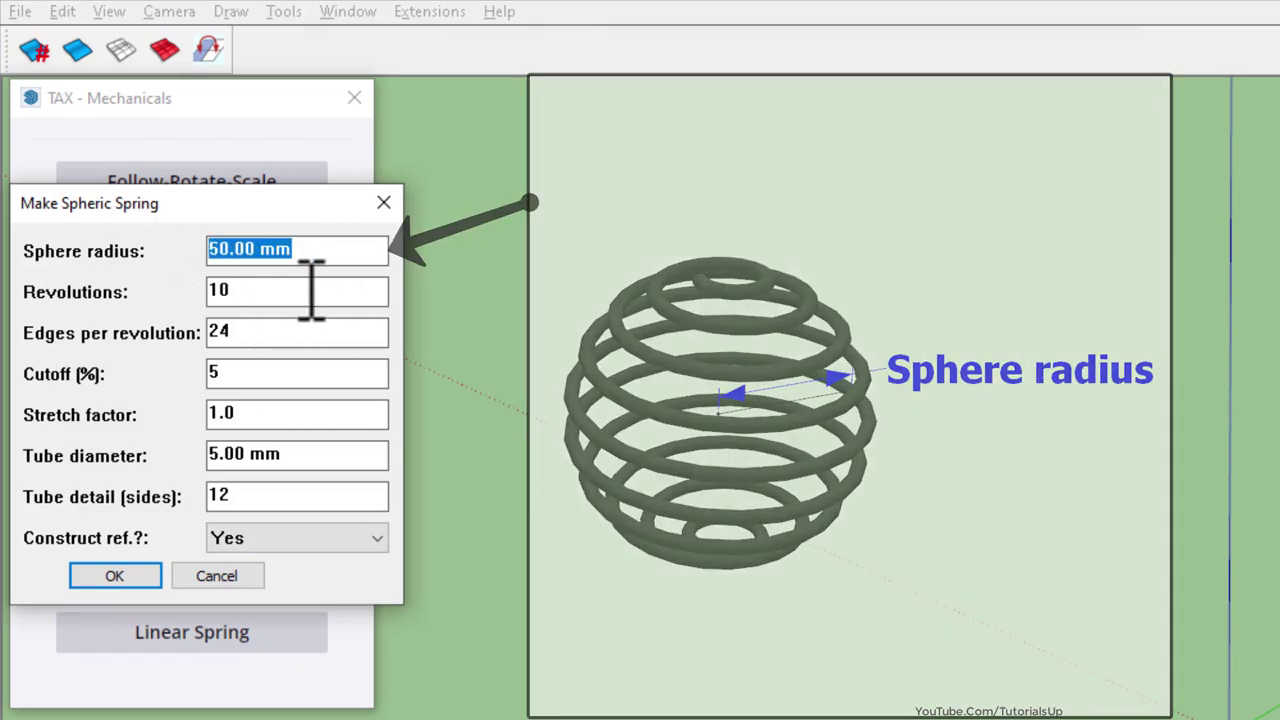
key("Tab")
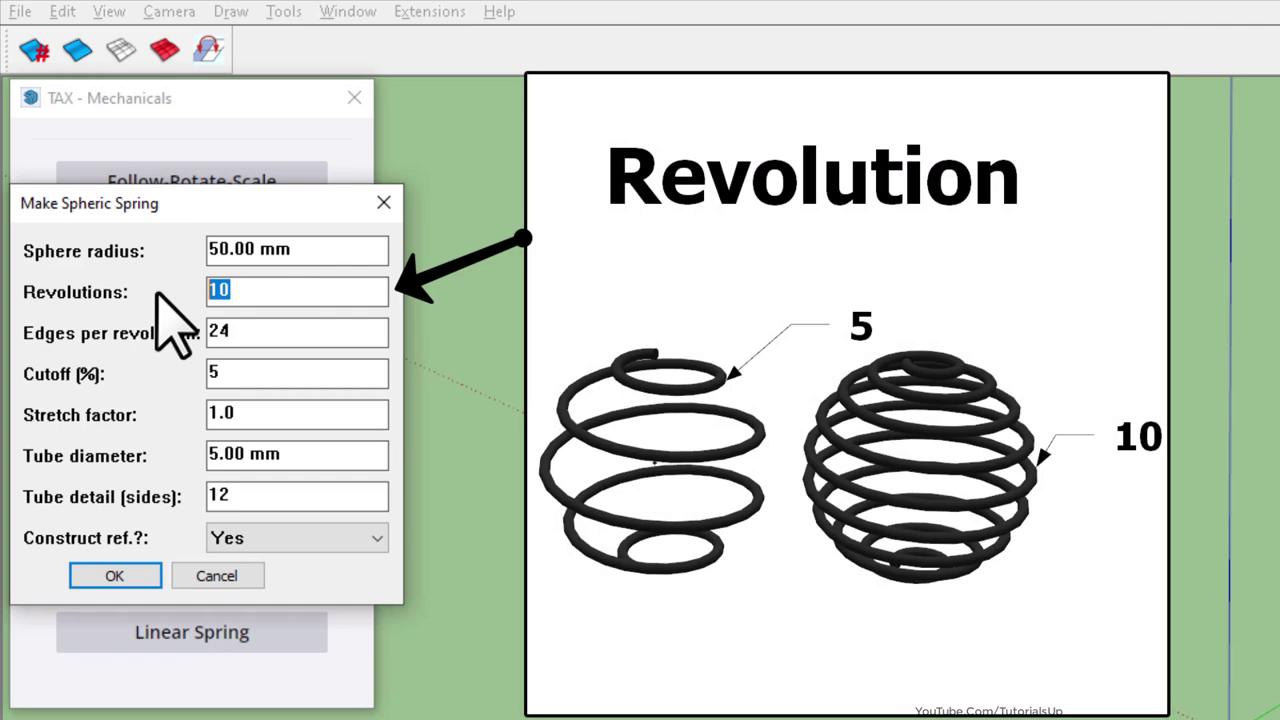
key("Tab")
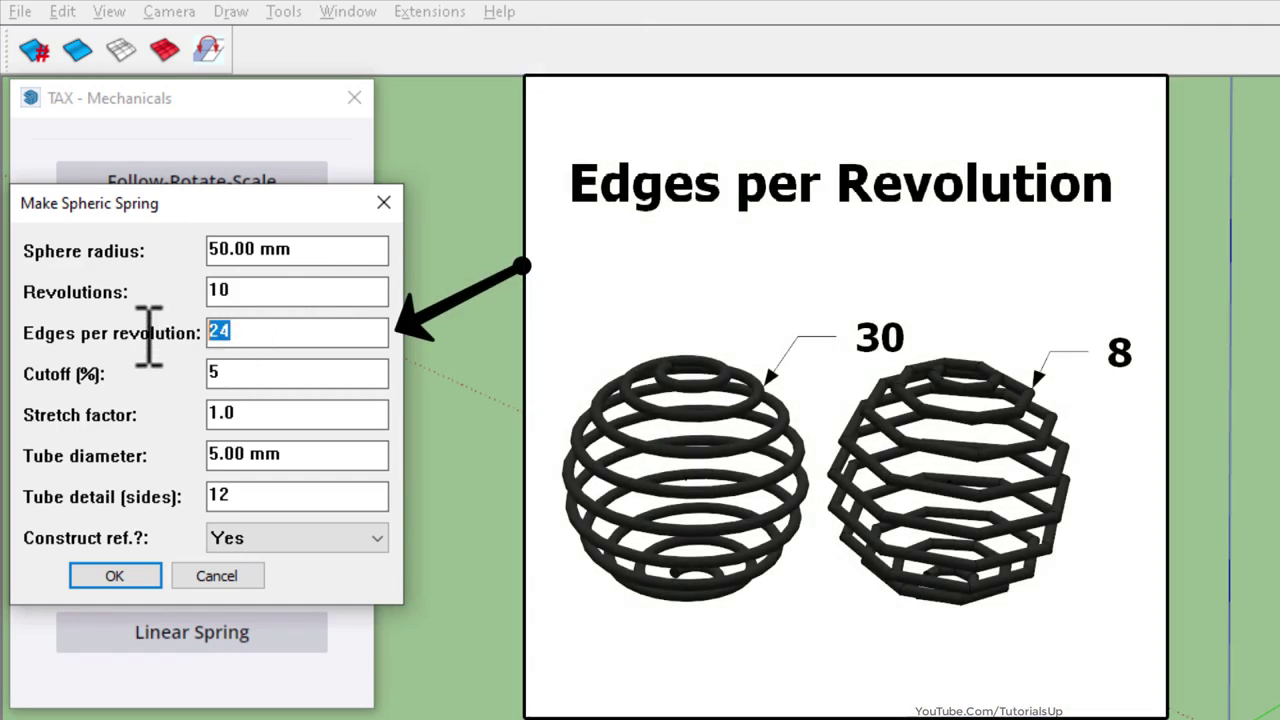
key("Tab")
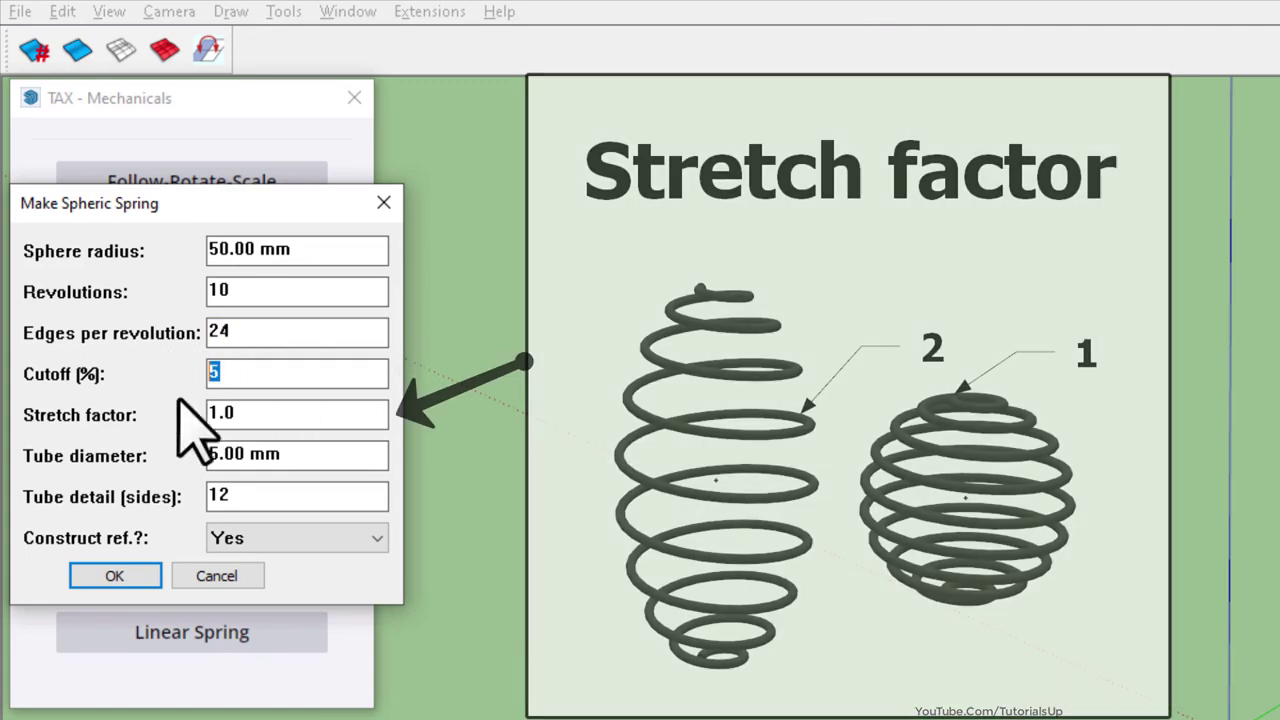
key("Tab")
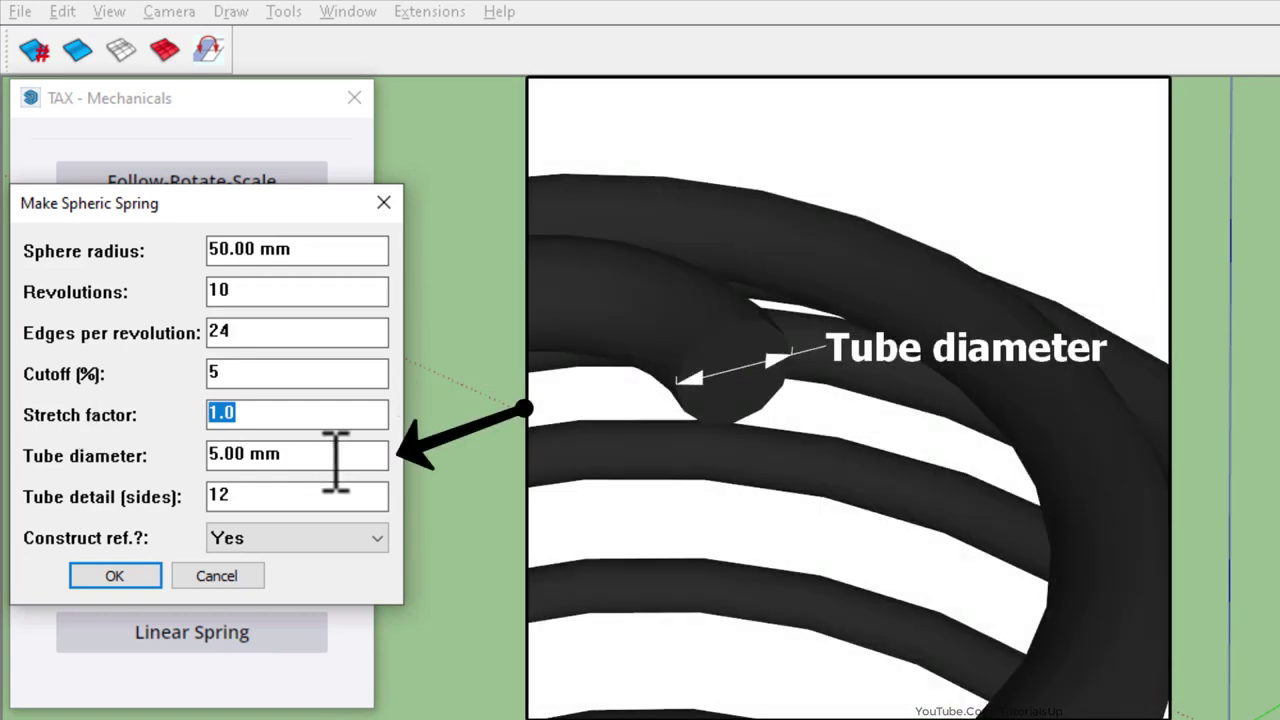
left_click_drag(282, 455, 165, 455)
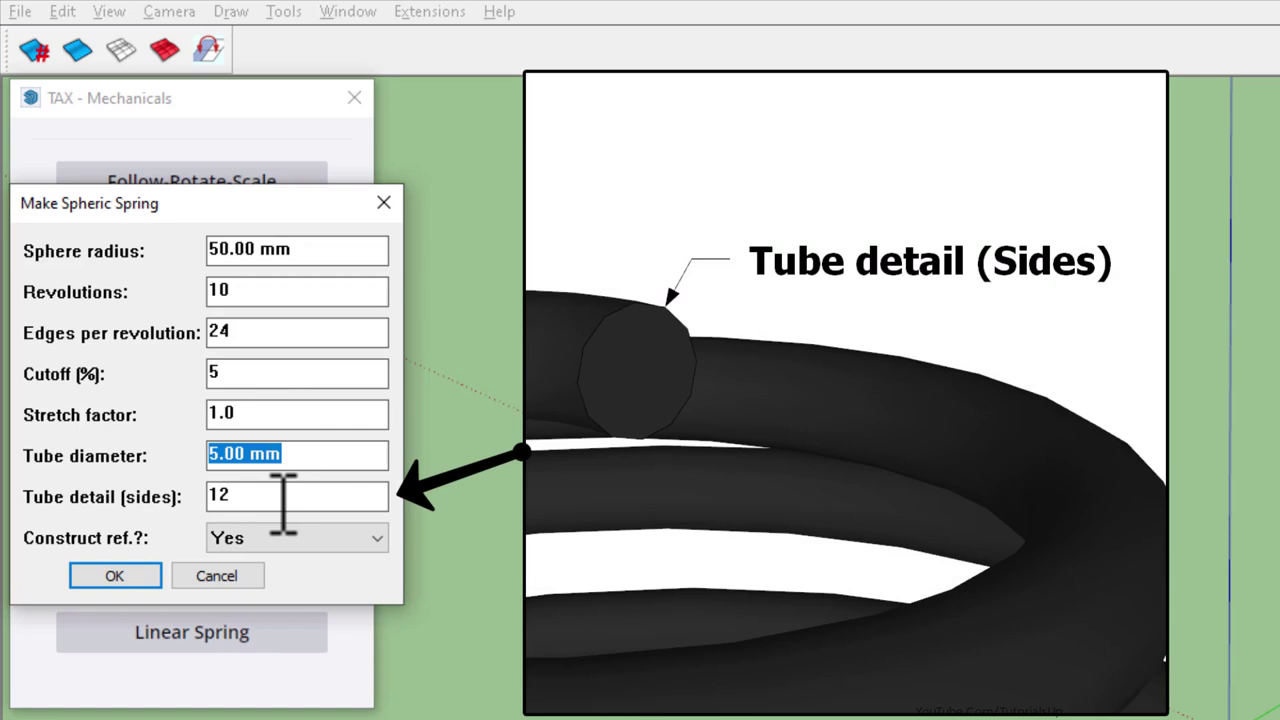
left_click_drag(286, 496, 145, 510)
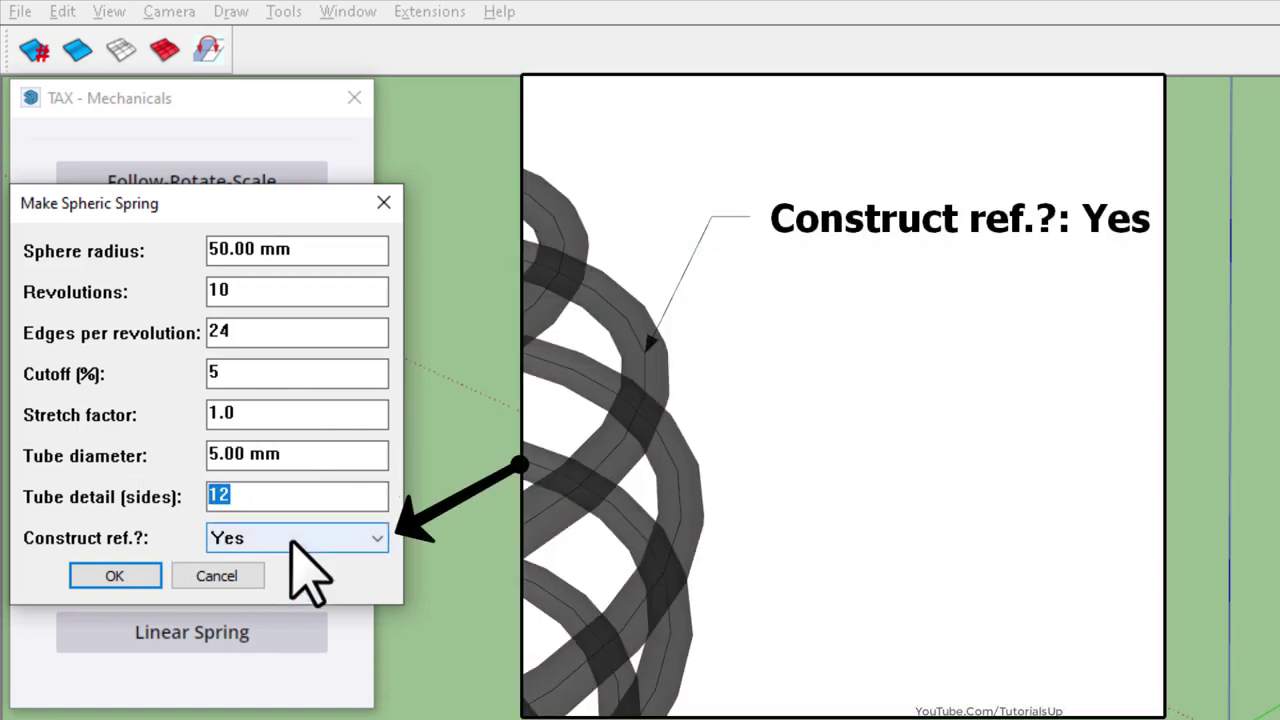
left_click(292, 543)
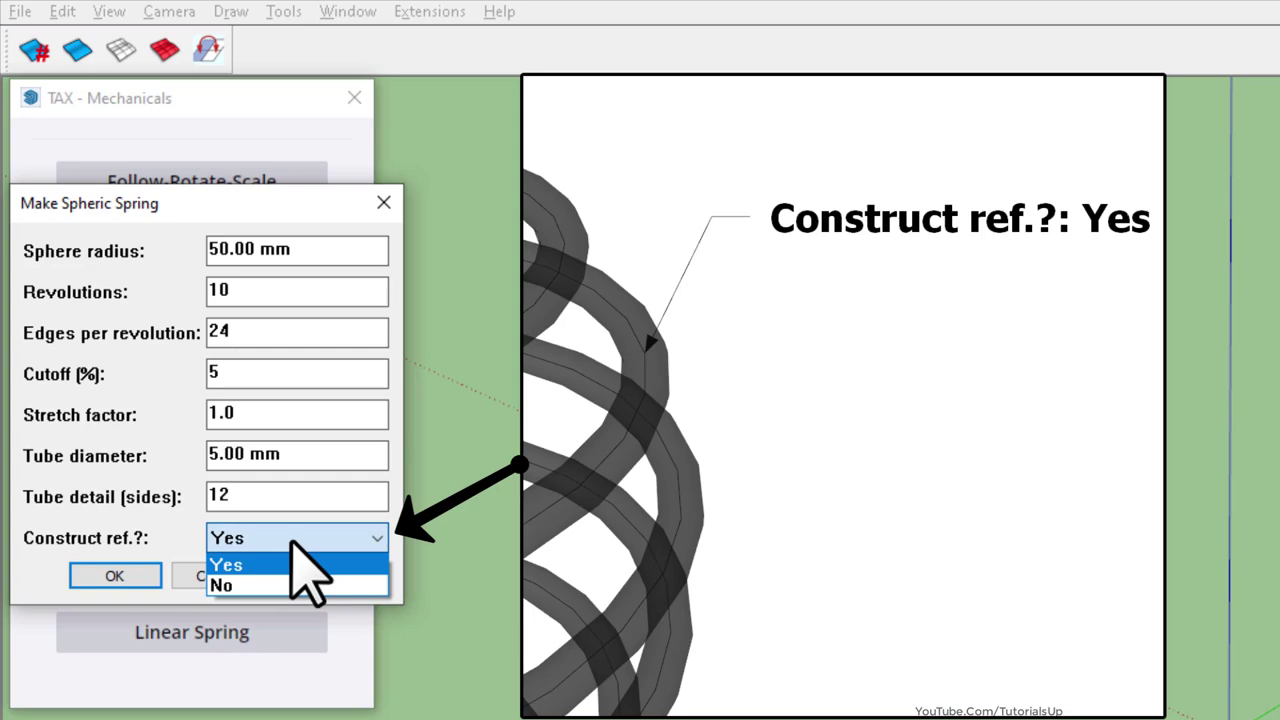
left_click(292, 545)
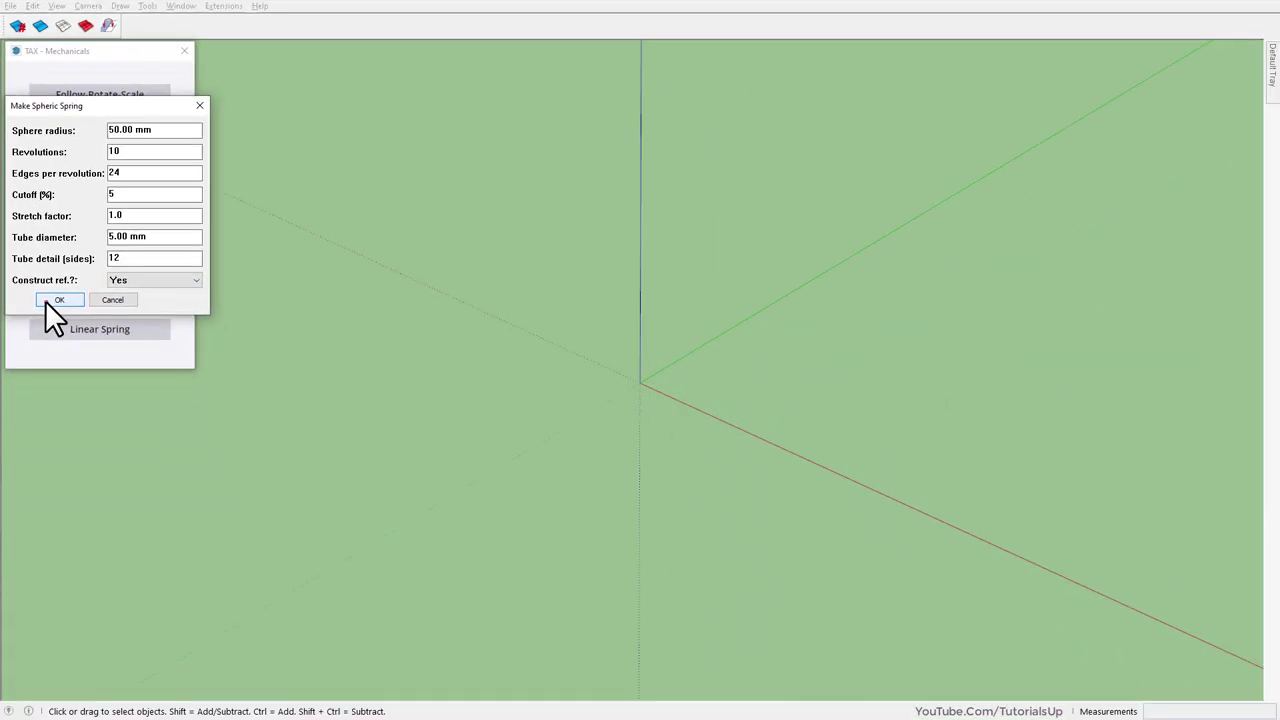
Step: Generate the default spheric spring and orbit around it
left_click(46, 301)
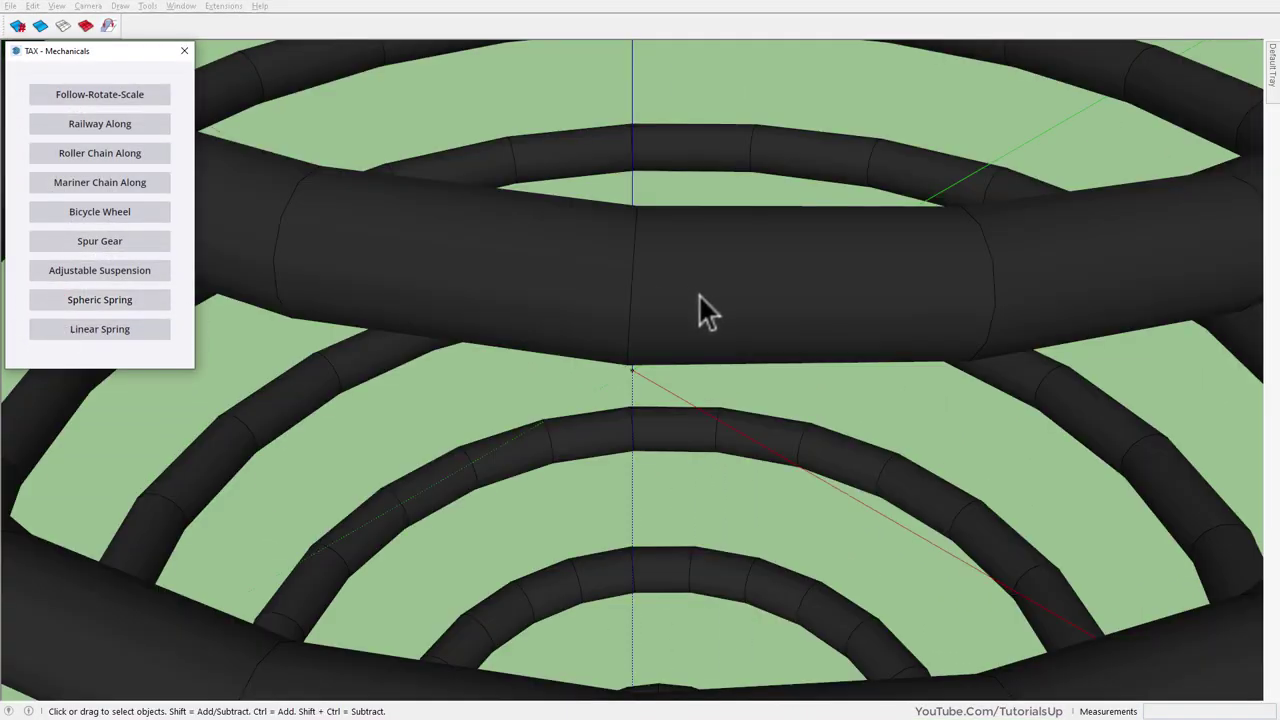
scroll(700, 309, "down", 5)
scroll(666, 320, "down", 2)
left_click(643, 257)
middle_click_drag(643, 257, 191, 109)
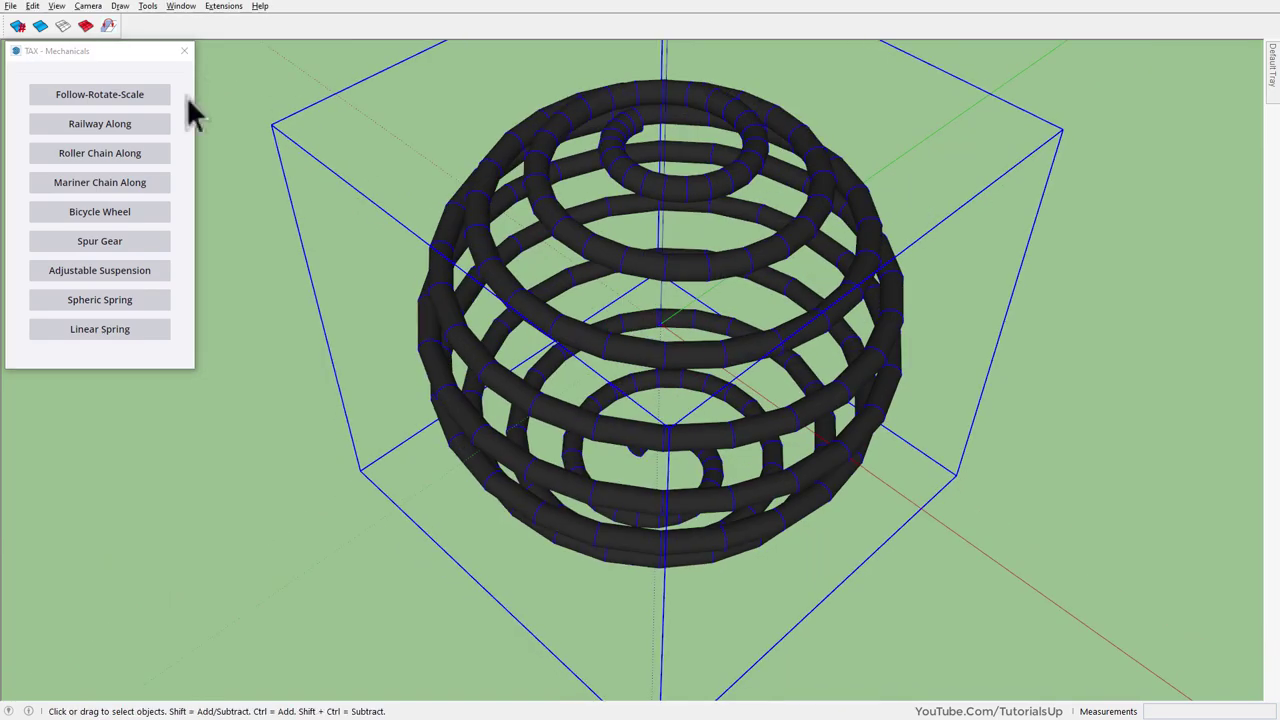
left_click(40, 25)
mouse_move(605, 207)
middle_mouse_down()
mouse_move(643, 517)
mouse_move(594, 206)
mouse_move(343, 240)
mouse_move(303, 634)
middle_mouse_up()
scroll(522, 527, "down", 3)
mouse_move(524, 532)
middle_mouse_down()
mouse_move(434, 543)
mouse_move(612, 626)
middle_mouse_up()
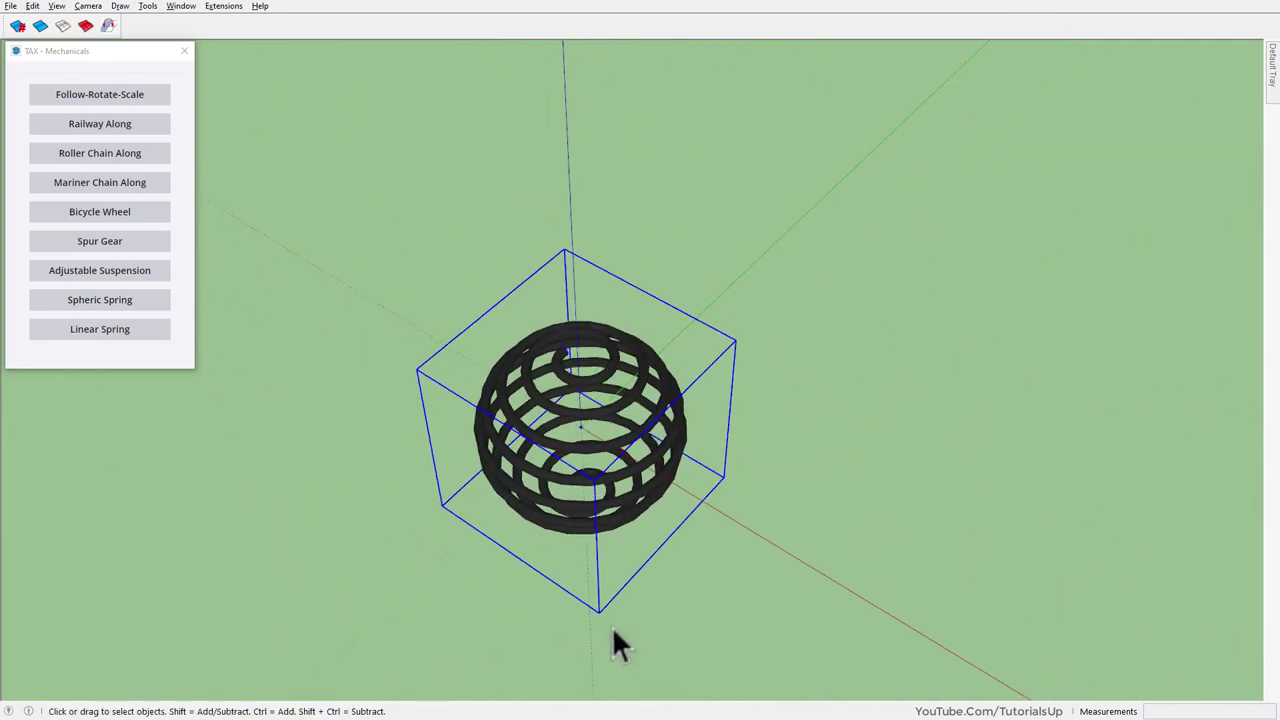
Step: Move the spheric spring to a new spot and view it from the side
key("m")
left_click(616, 628)
left_click(917, 543)
mouse_move(1058, 497)
middle_mouse_down()
mouse_move(920, 371)
mouse_move(771, 606)
mouse_move(805, 195)
middle_mouse_up()
scroll(1117, 488, "up", 2)
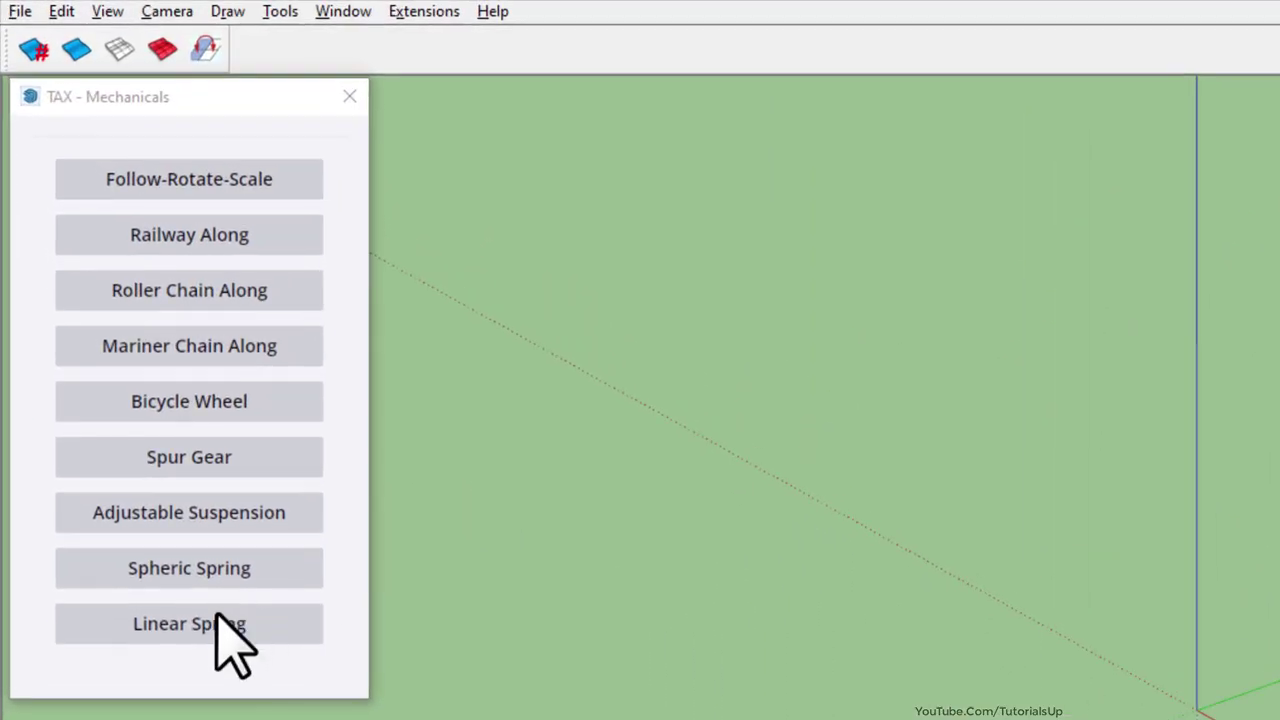
Step: Review the Linear Spring defaults: 20.00/10.00 mm radii, 100.00 mm height, tube and references Yes
left_click(265, 625)
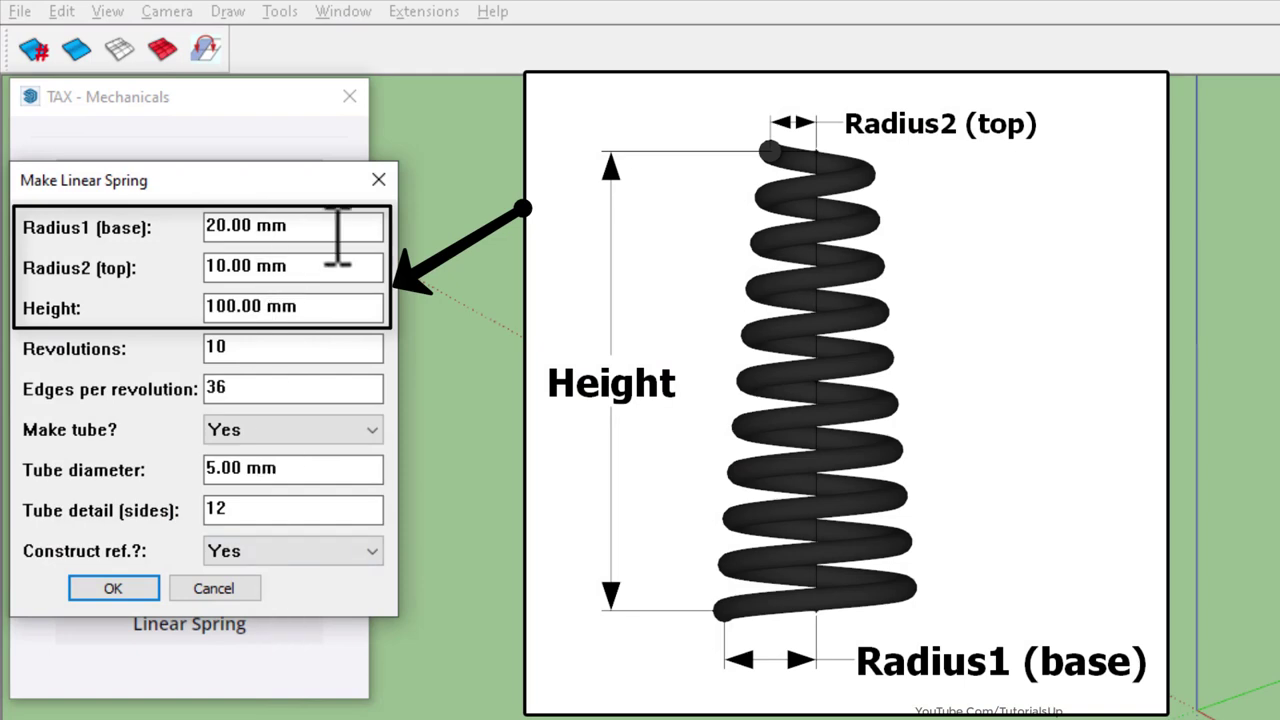
left_click_drag(349, 266, 194, 266)
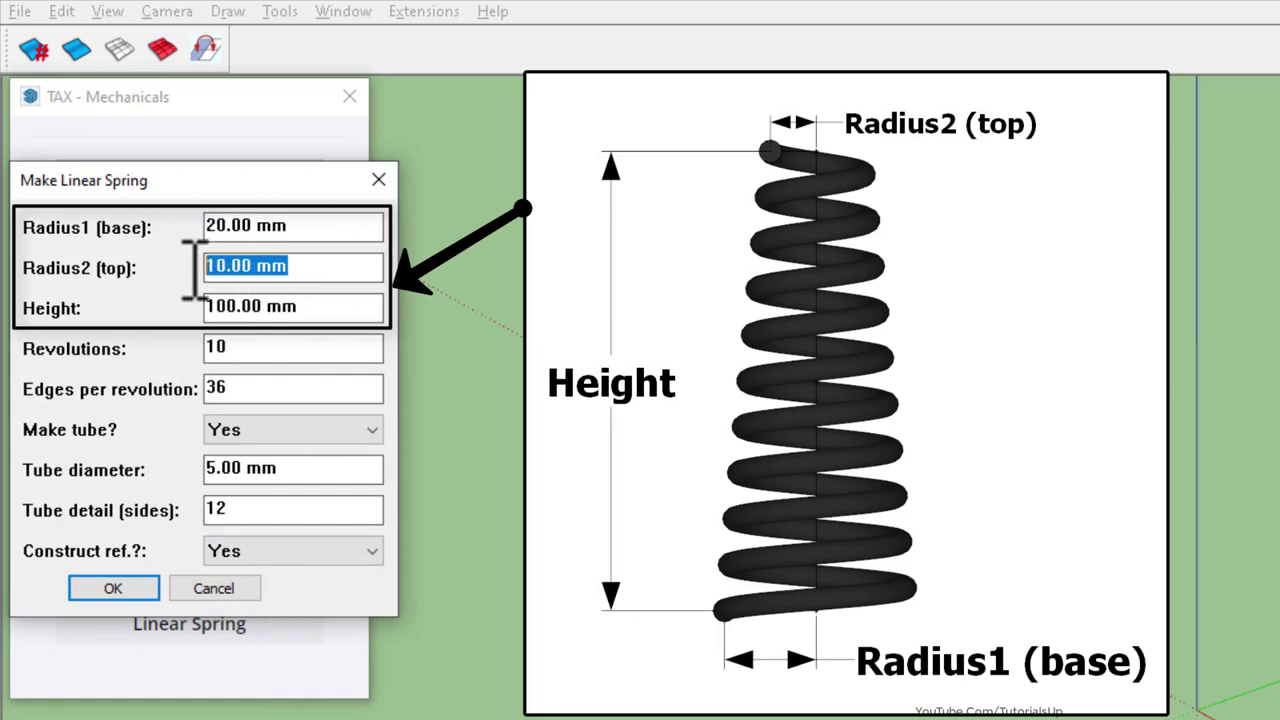
left_click_drag(364, 315, 151, 309)
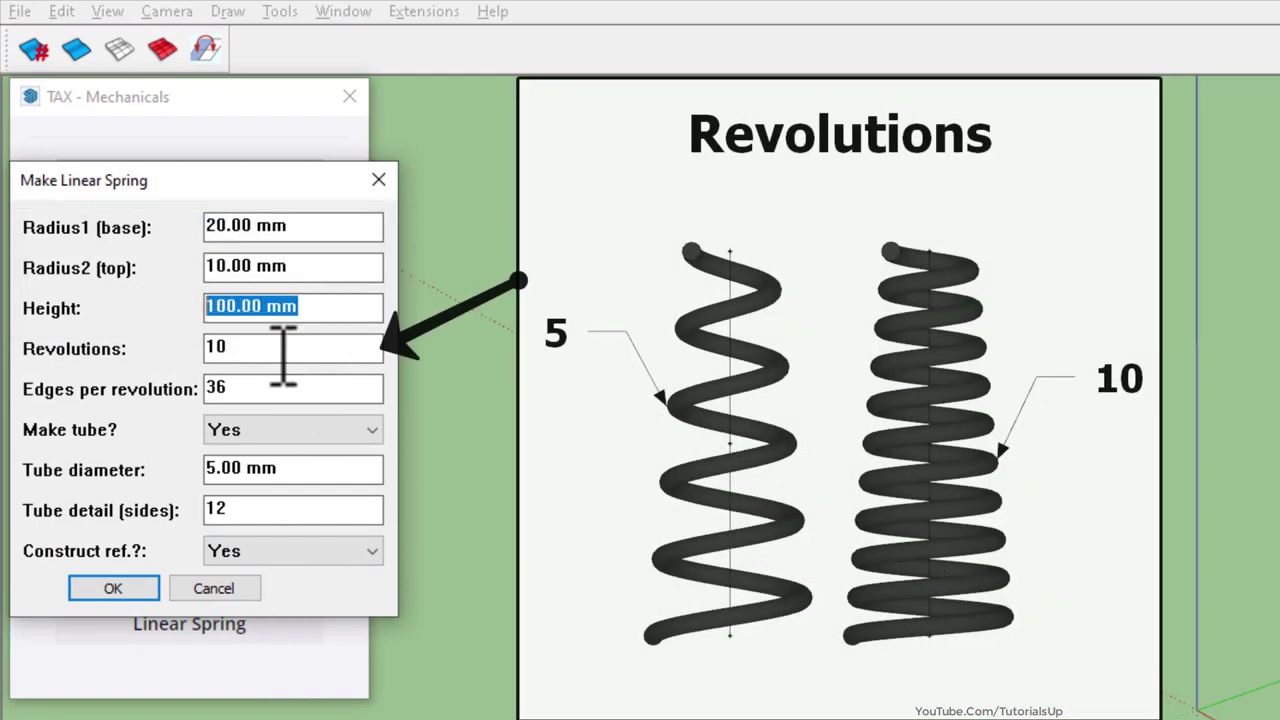
left_click_drag(283, 349, 140, 350)
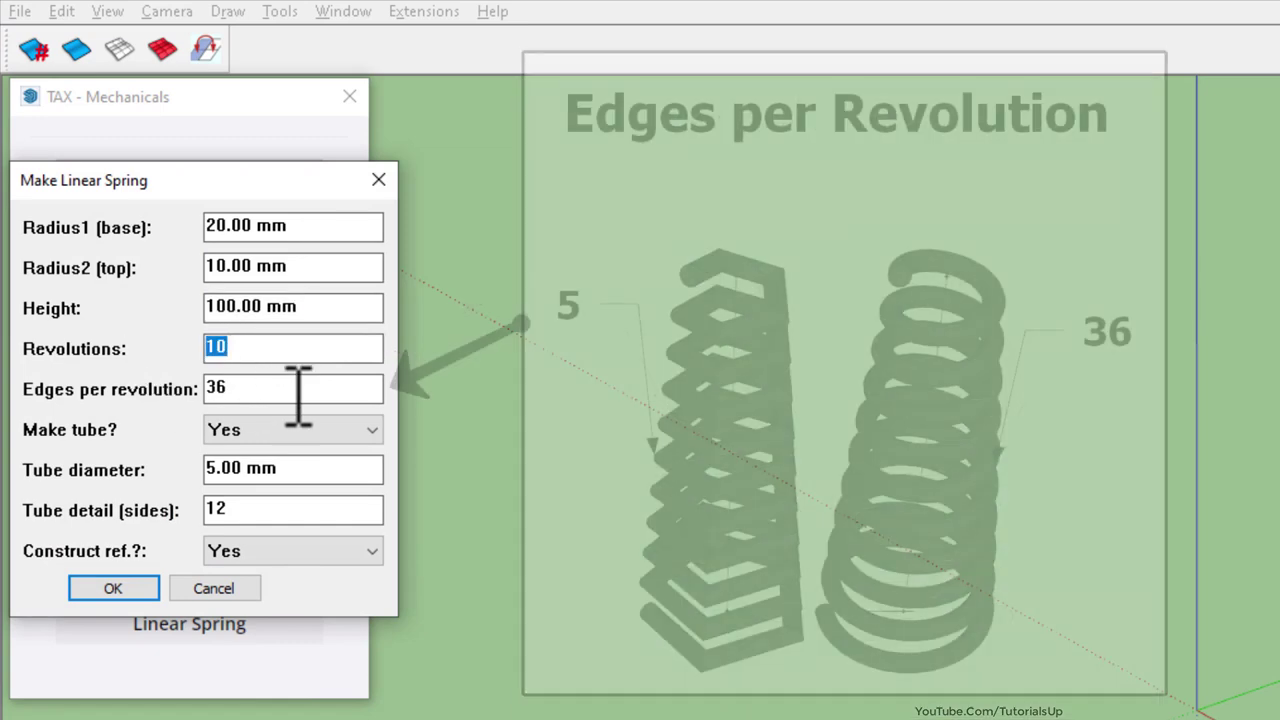
left_click_drag(300, 390, 93, 395)
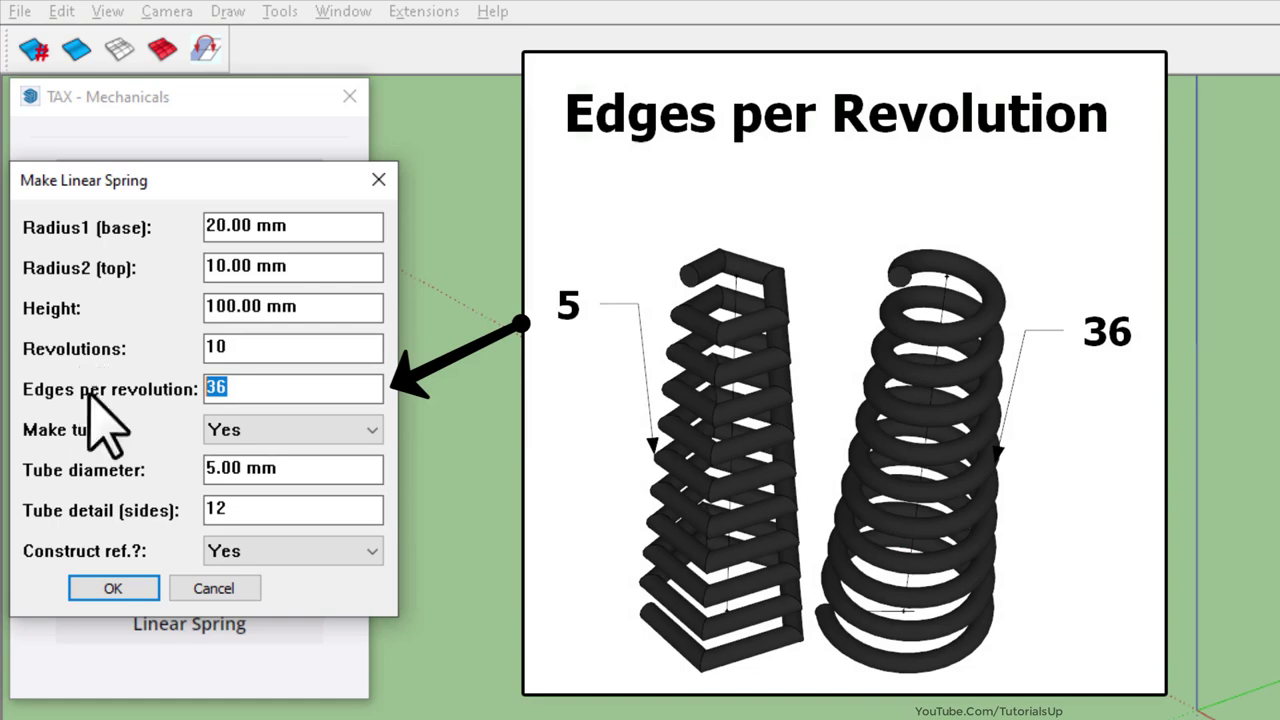
left_click(349, 429)
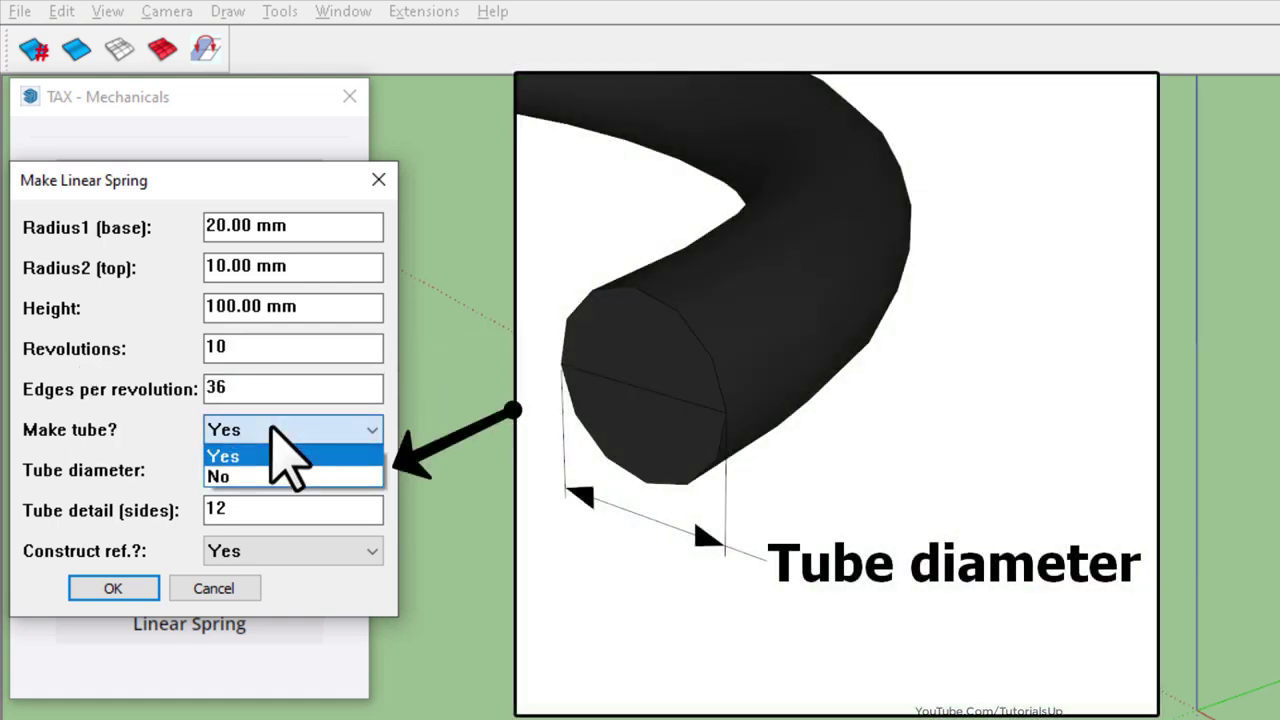
left_click(358, 432)
left_click_drag(300, 468, 120, 470)
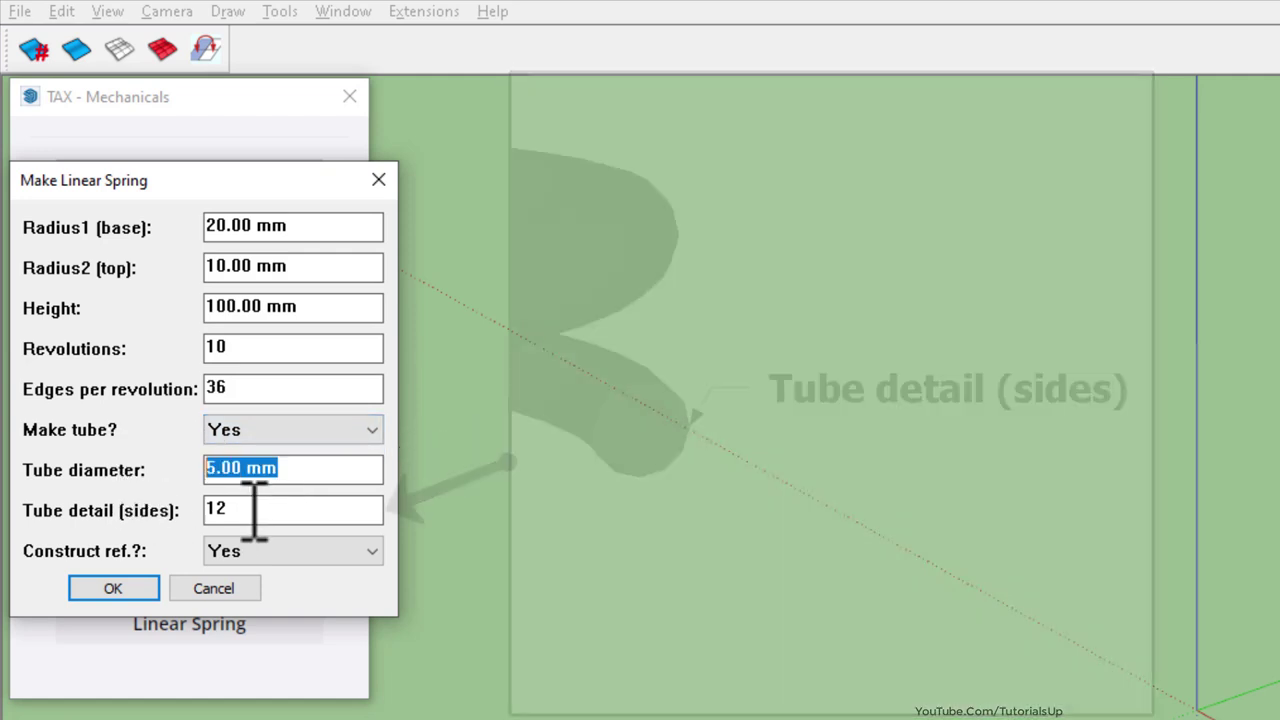
left_click_drag(250, 510, 68, 510)
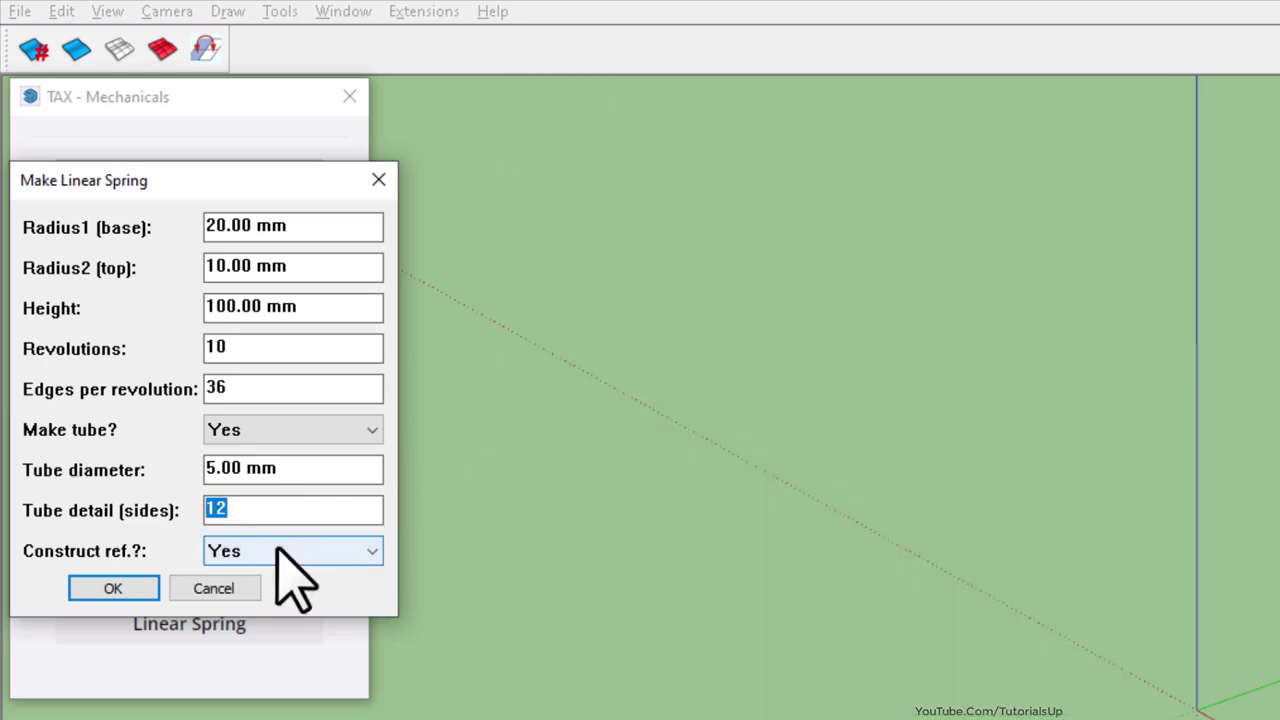
left_click(280, 551)
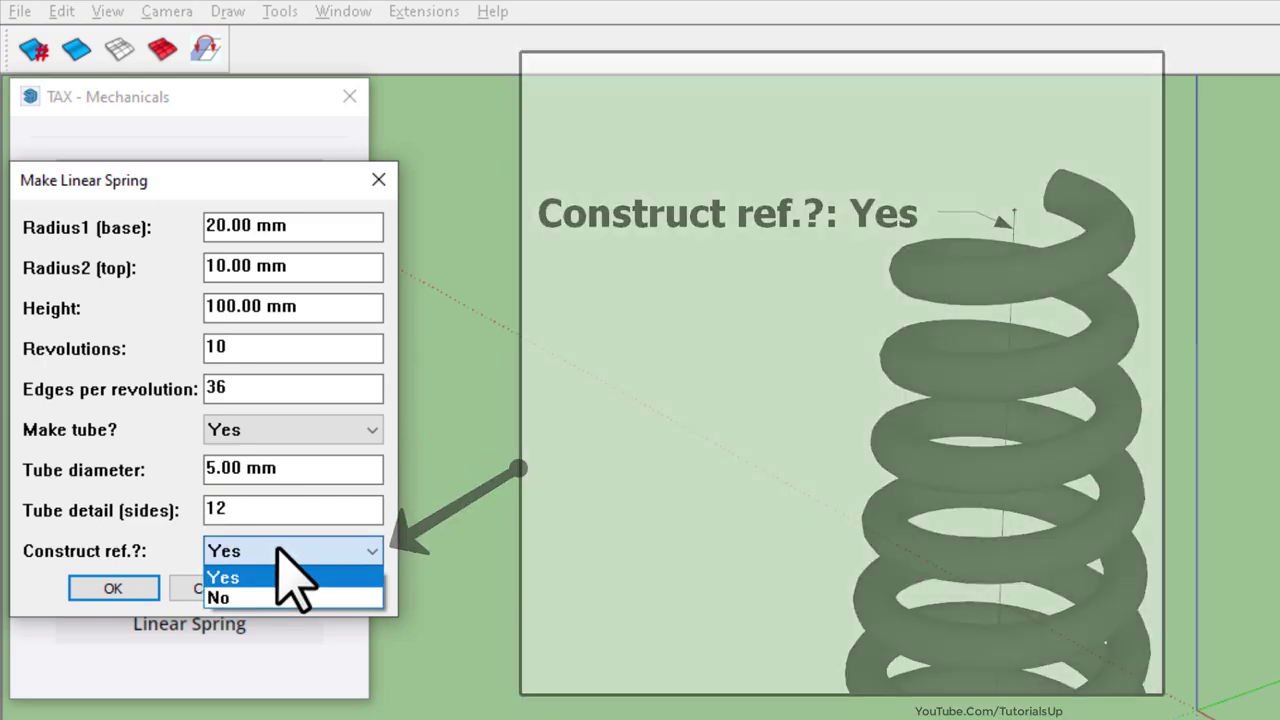
left_click(278, 549)
Step: Build the tapered linear spring, zoom to it, and view it from the side
left_click(62, 375)
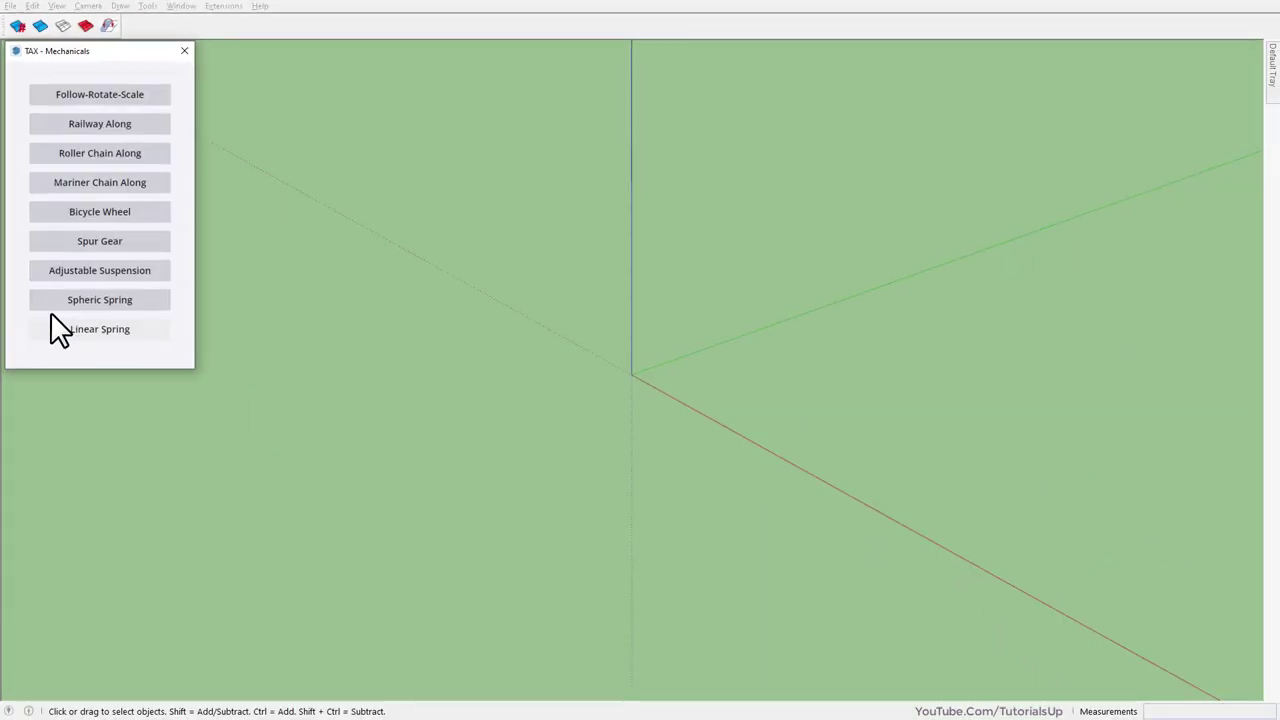
scroll(498, 514, "down", 3)
scroll(497, 513, "down", 2)
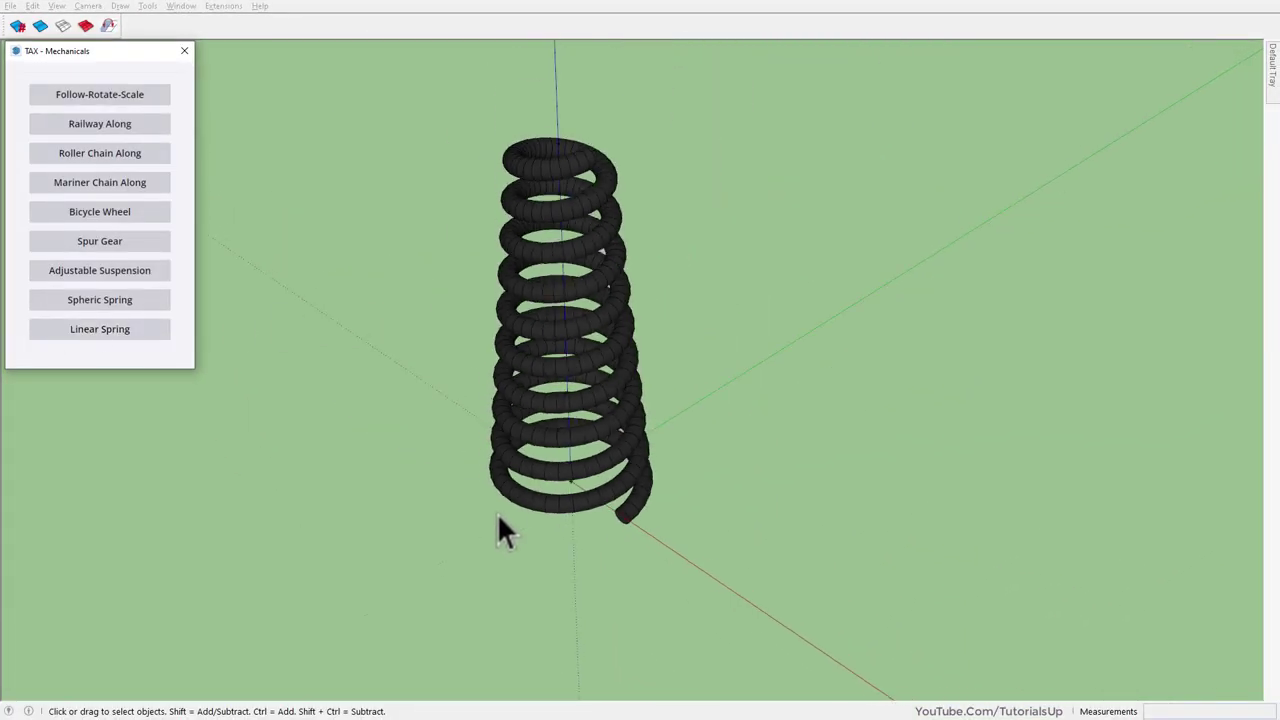
scroll(581, 208, "up", 2)
left_click(583, 212)
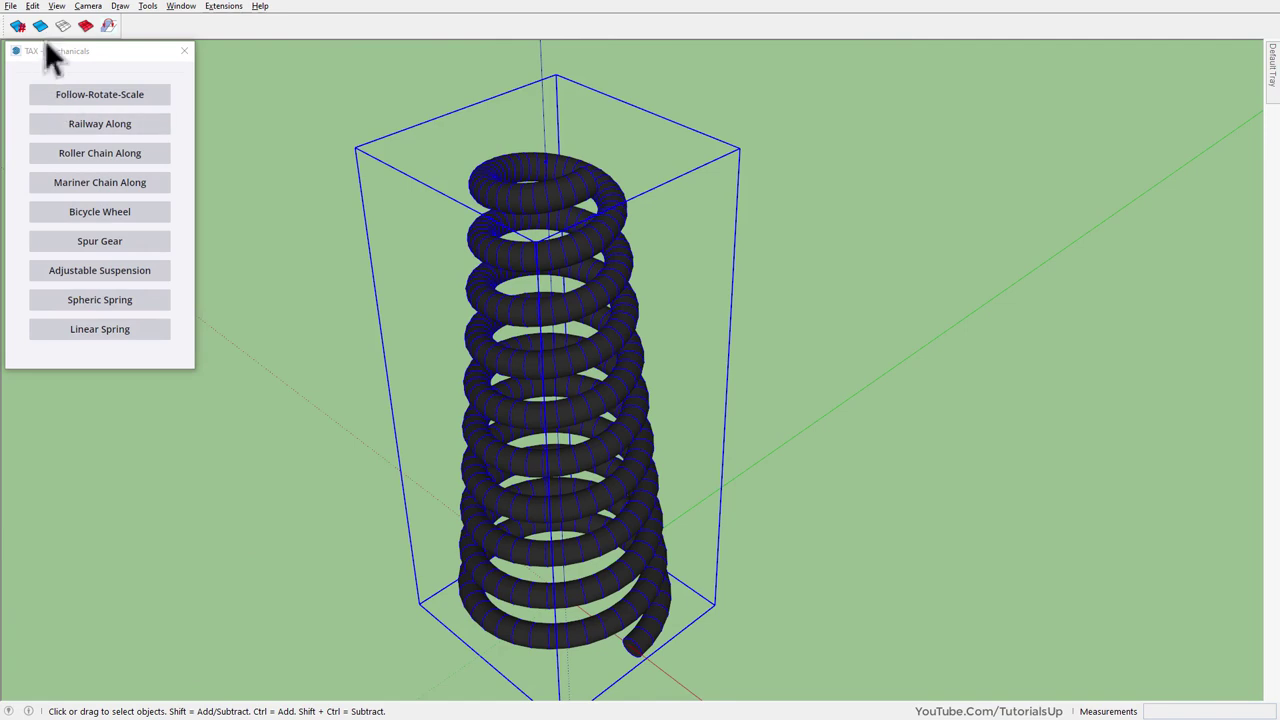
left_click(337, 327)
mouse_move(606, 486)
middle_mouse_down()
mouse_move(838, 262)
mouse_move(686, 314)
mouse_move(729, 343)
mouse_move(494, 427)
mouse_move(103, 200)
mouse_move(320, 437)
mouse_move(523, 409)
mouse_move(348, 478)
middle_mouse_up()
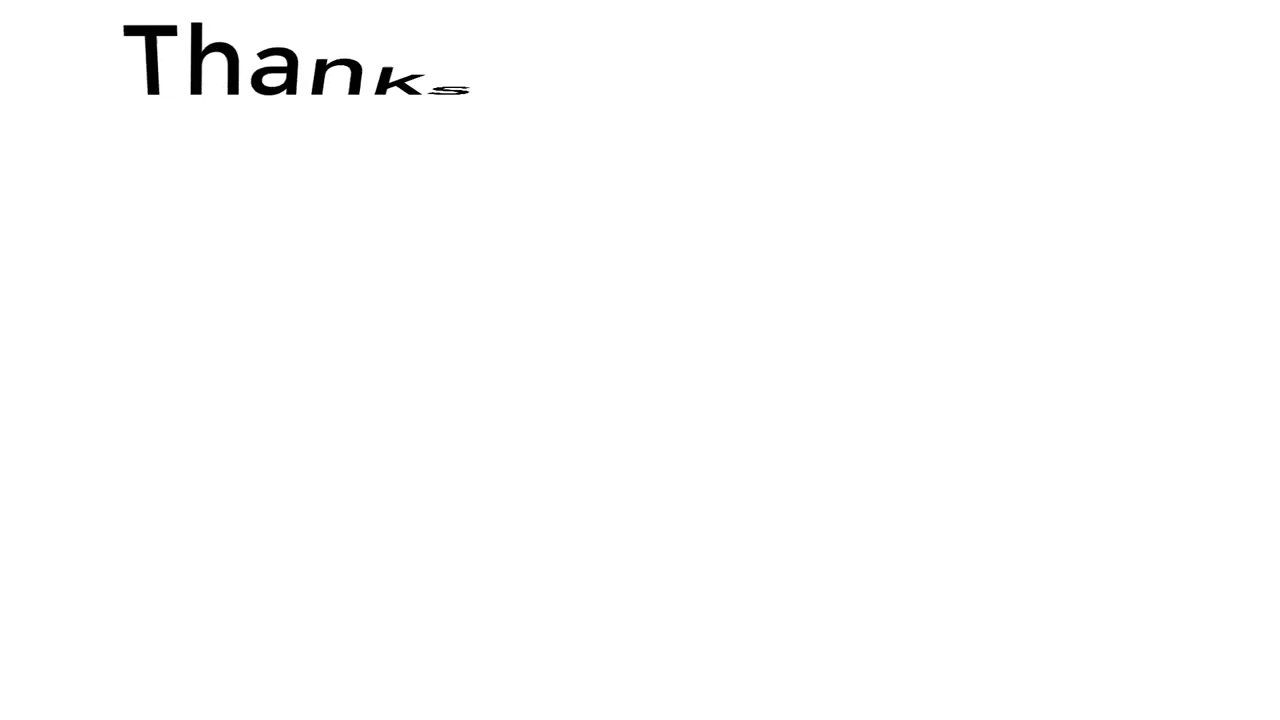